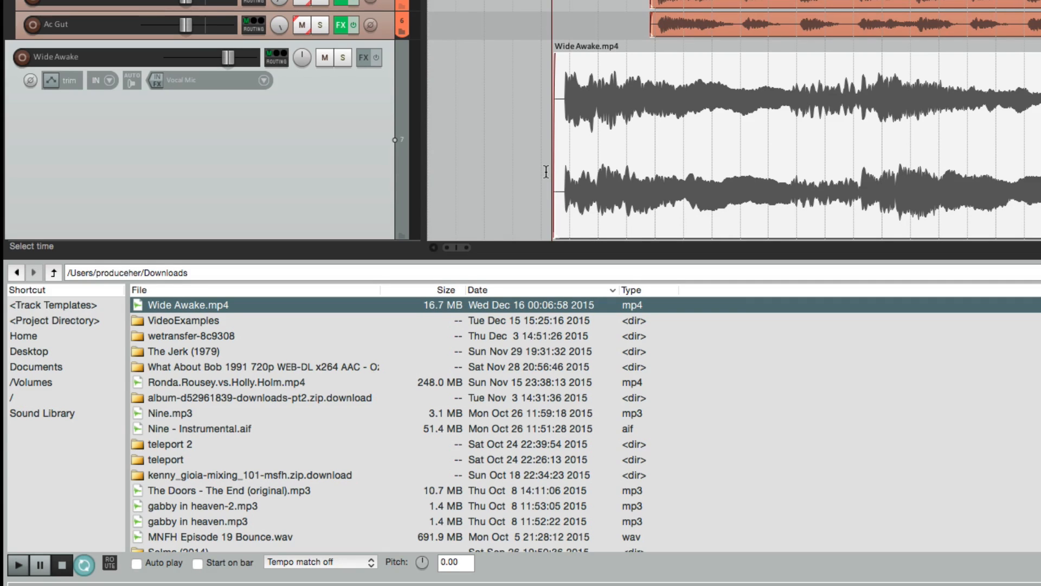
Step: Close the media explorer and set the Wide Awake.mp4 item's source to ignore its audio
{"action": "key", "text": "alt+super+x"}
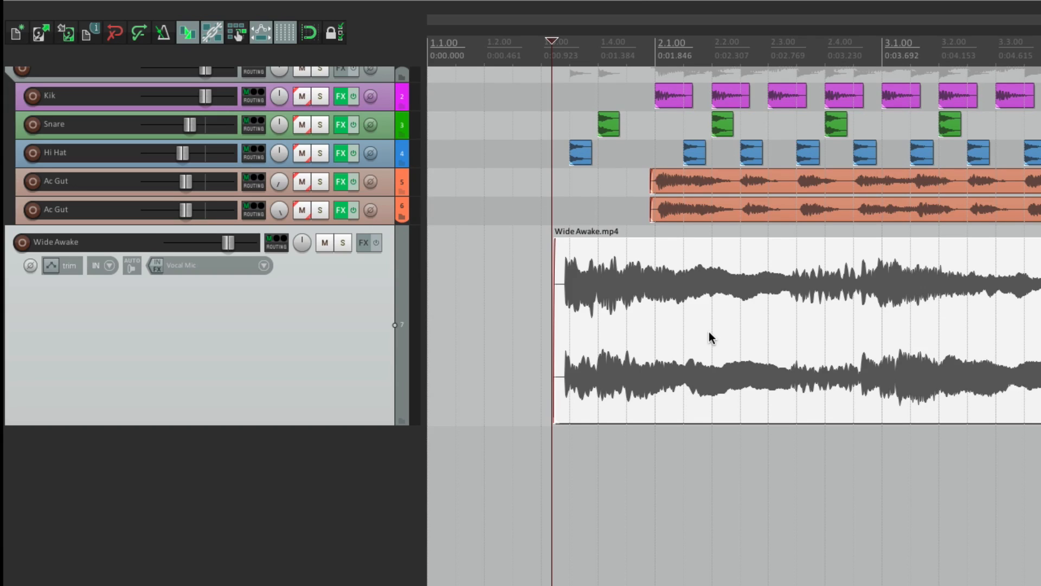
{"action": "right_click", "coordinate": [651, 312]}
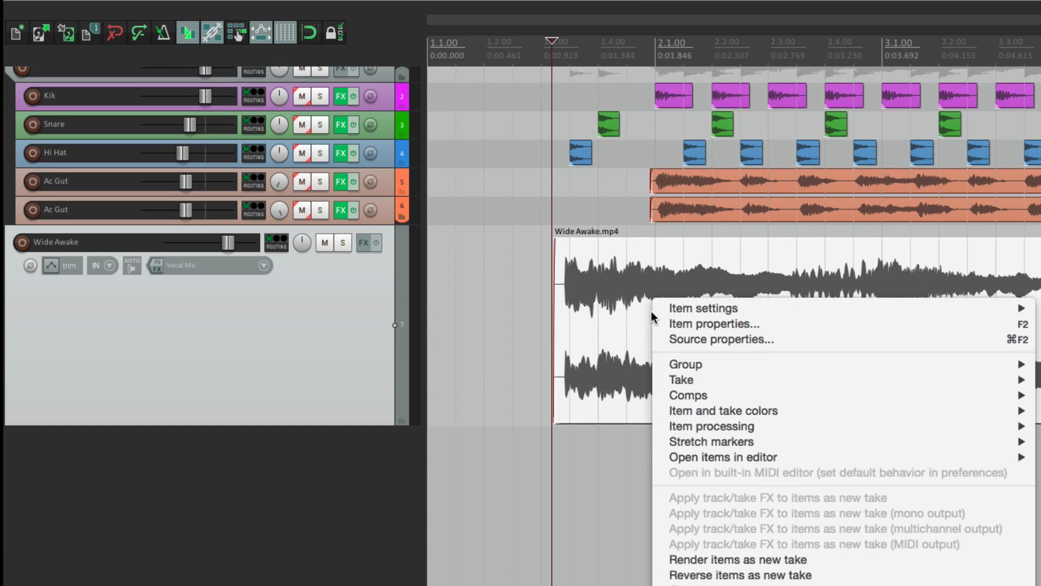
{"action": "left_click", "coordinate": [662, 341]}
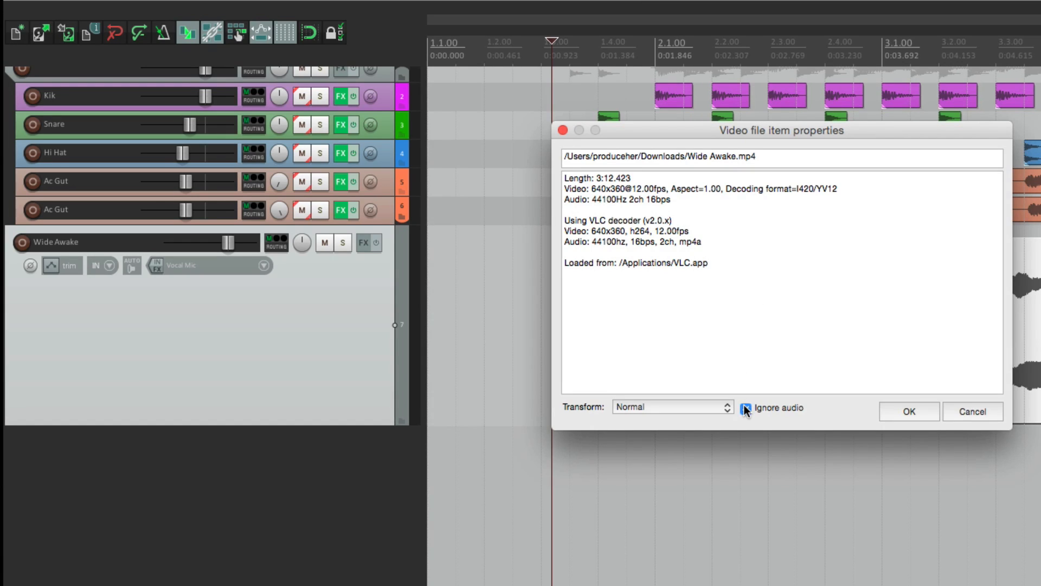
{"action": "left_click", "coordinate": [884, 415]}
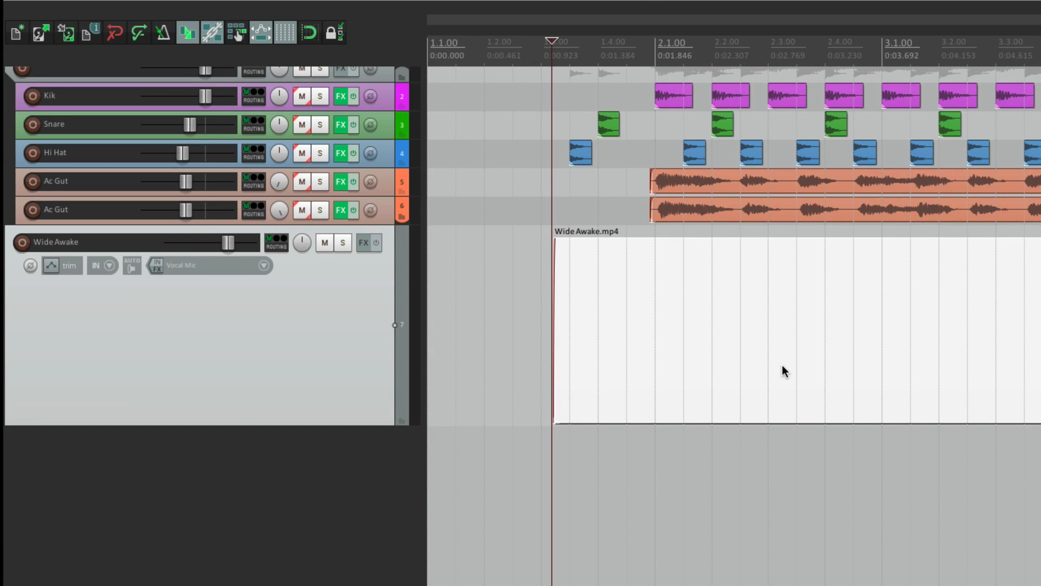
Step: Mute the drum and guitar tracks and show the Video Window, placing it below the Wide Awake track
{"action": "left_click", "coordinate": [302, 209]}
{"action": "key", "text": "space"}
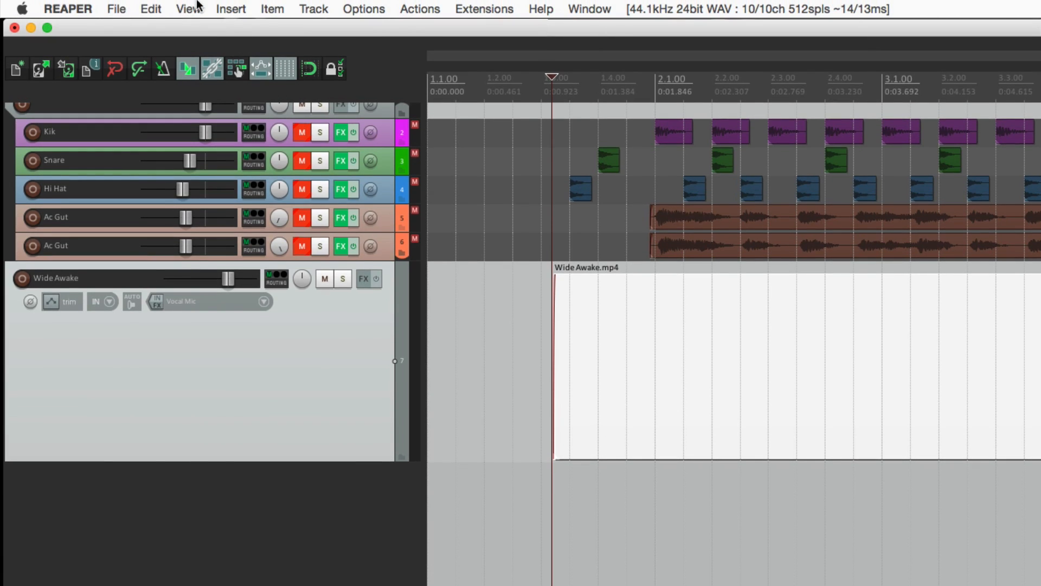
{"action": "left_click", "coordinate": [198, 6]}
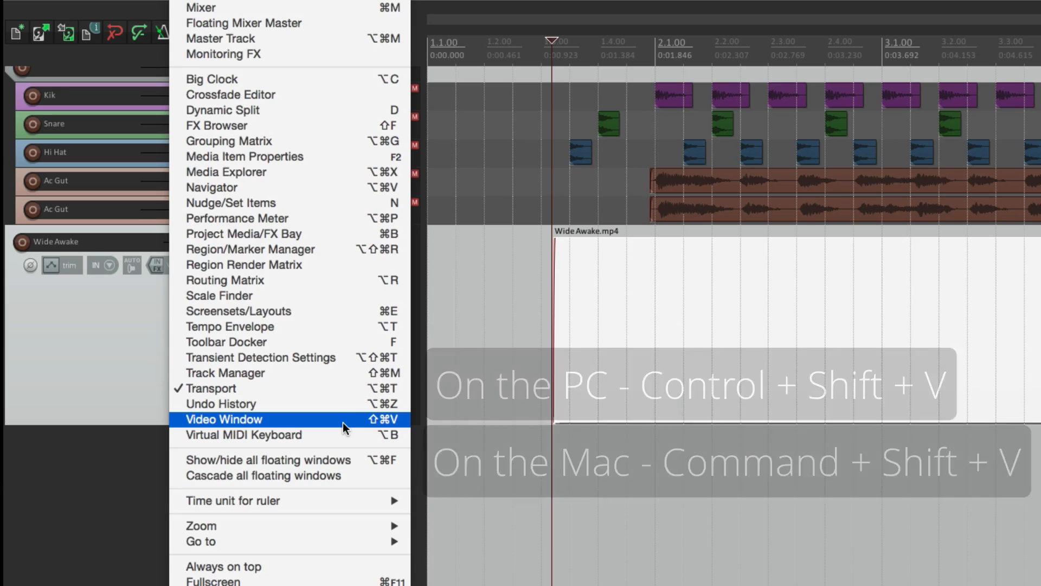
{"action": "left_click", "coordinate": [342, 419]}
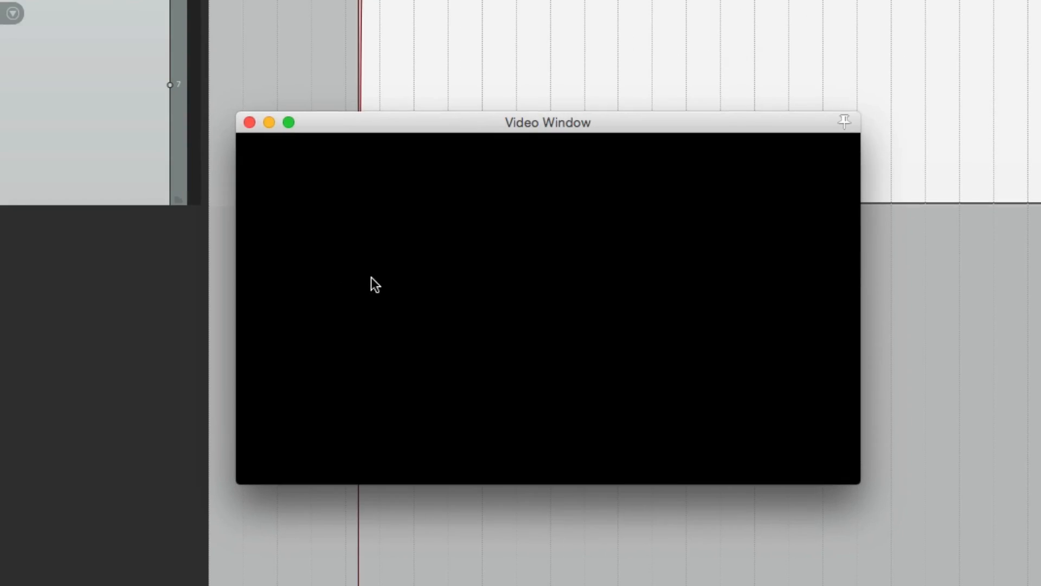
{"action": "right_click", "coordinate": [499, 428]}
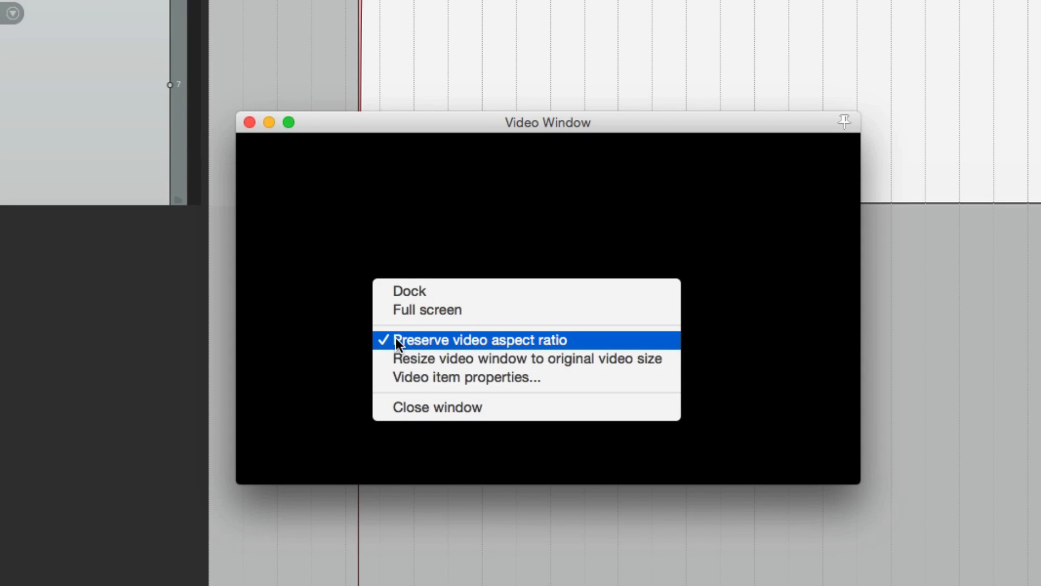
{"action": "left_click", "coordinate": [382, 377]}
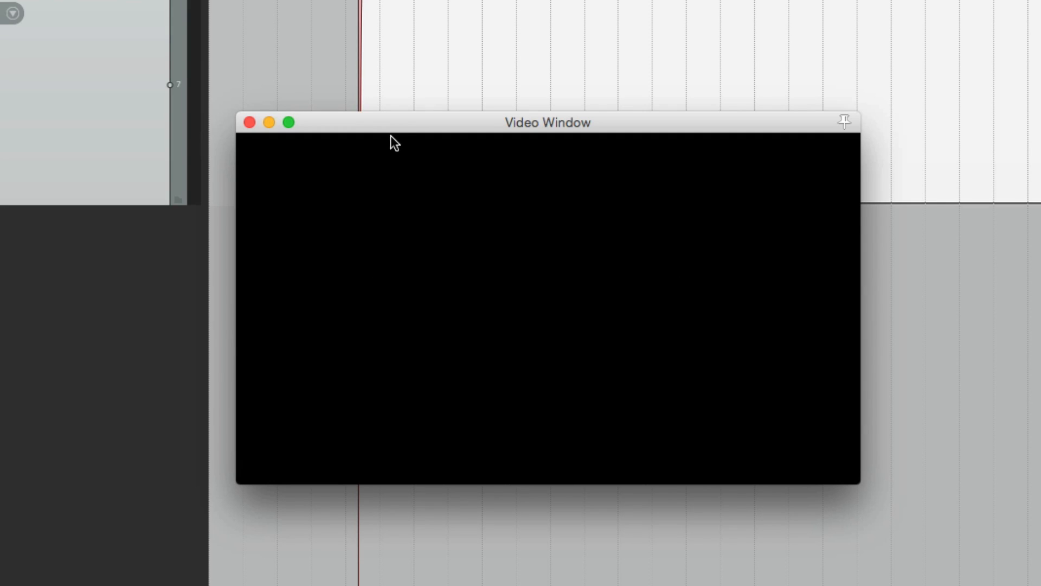
{"action": "left_click_drag", "start_coordinate": [400, 132], "coordinate": [433, 238]}
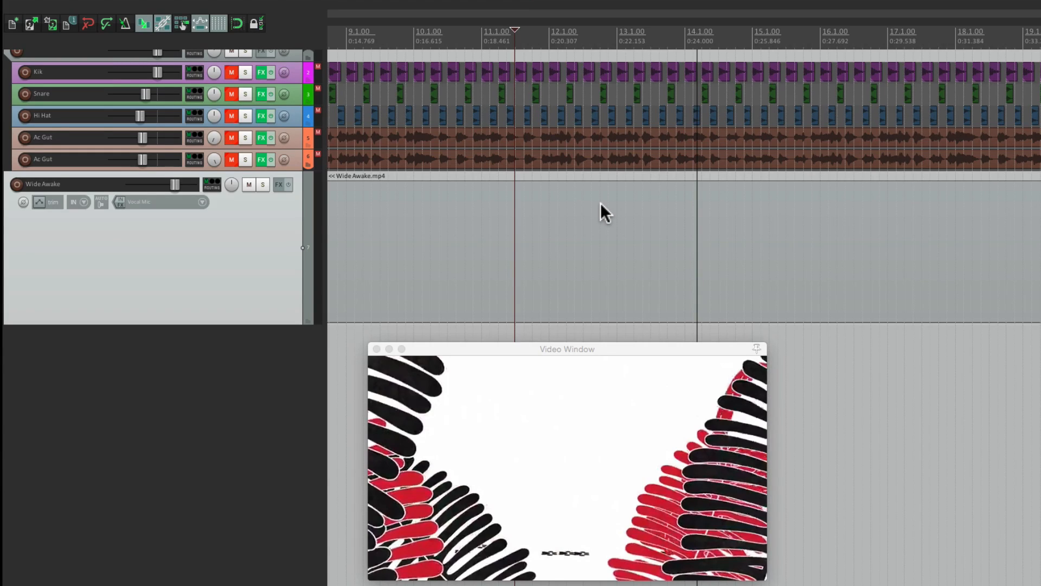
Step: Split the Wide Awake.mp4 item at about 0:19.384 in bar 11 and delete the part before the cut
{"action": "key", "text": "space"}
{"action": "scroll", "coordinate": [435, 244], "scroll_direction": "up", "scroll_amount": 5}
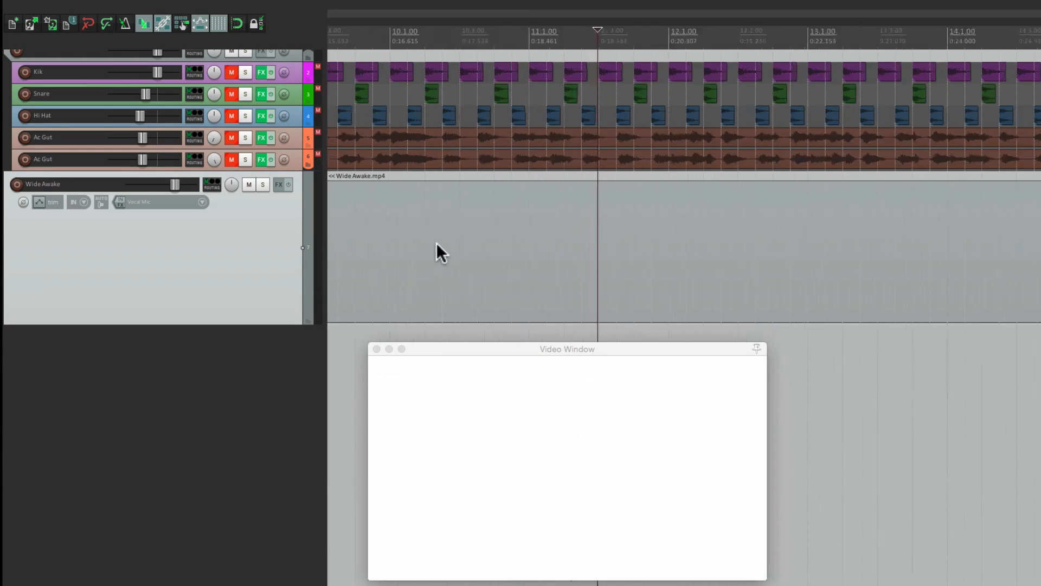
{"action": "left_click", "coordinate": [580, 173]}
{"action": "key", "text": "space"}
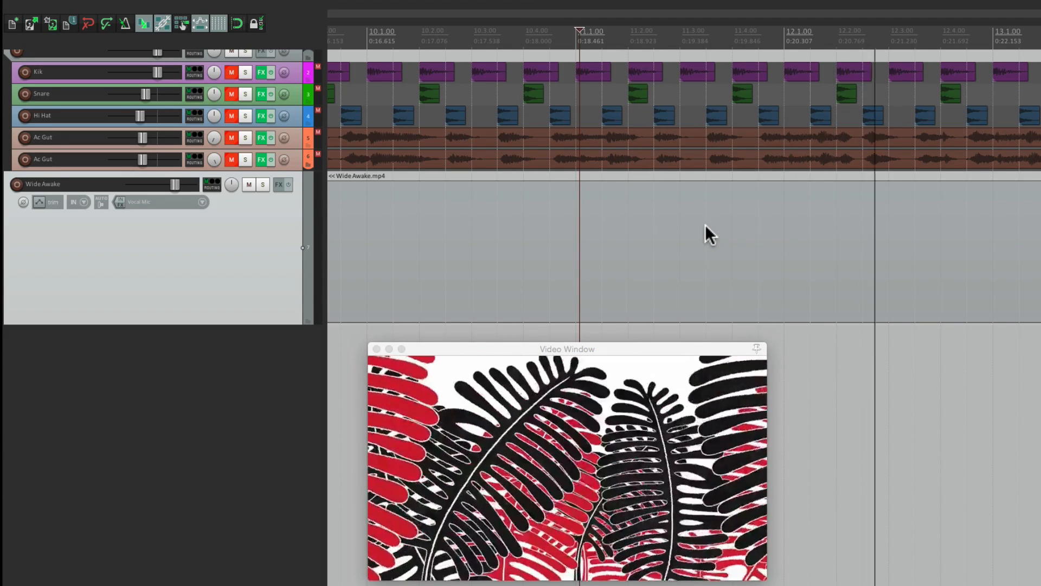
{"action": "left_click", "coordinate": [668, 176]}
{"action": "key", "text": "space"}
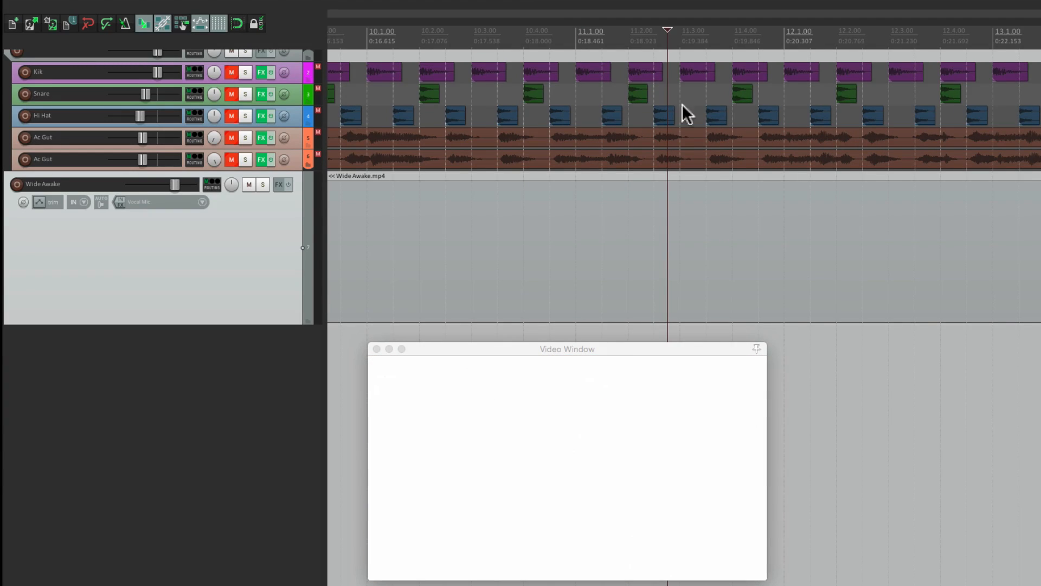
{"action": "mouse_move", "coordinate": [667, 30]}
{"action": "left_mouse_down"}
{"action": "mouse_move", "coordinate": [747, 31]}
{"action": "mouse_move", "coordinate": [695, 31]}
{"action": "left_mouse_up"}
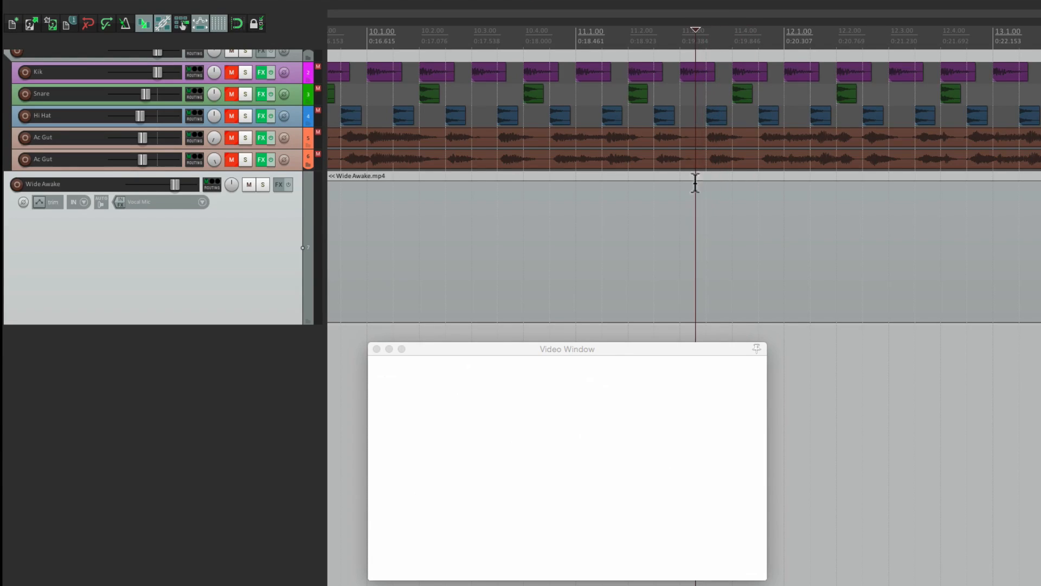
{"action": "left_click", "coordinate": [725, 219]}
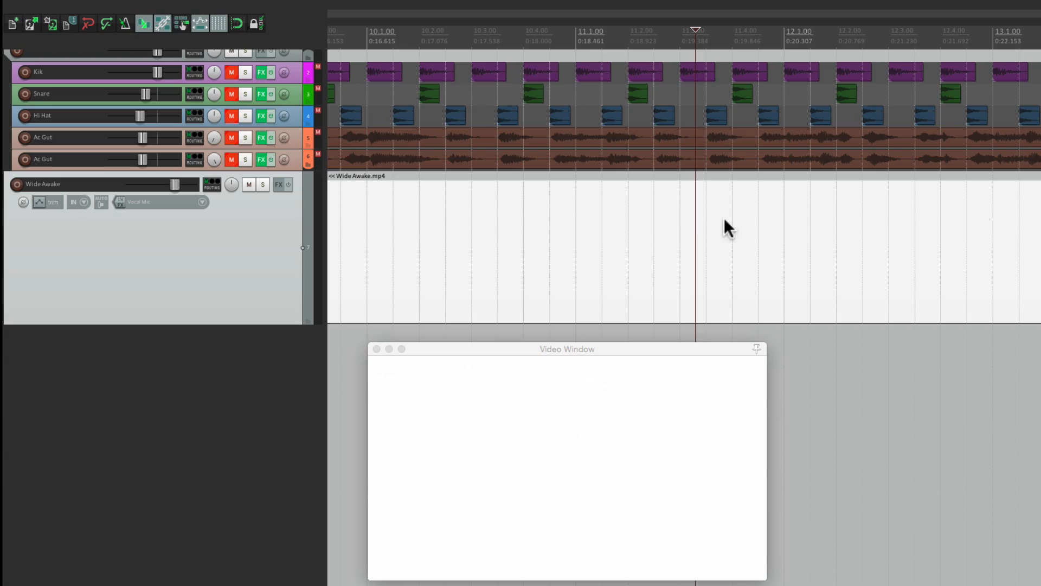
{"action": "key", "text": "s"}
{"action": "left_click", "coordinate": [633, 214]}
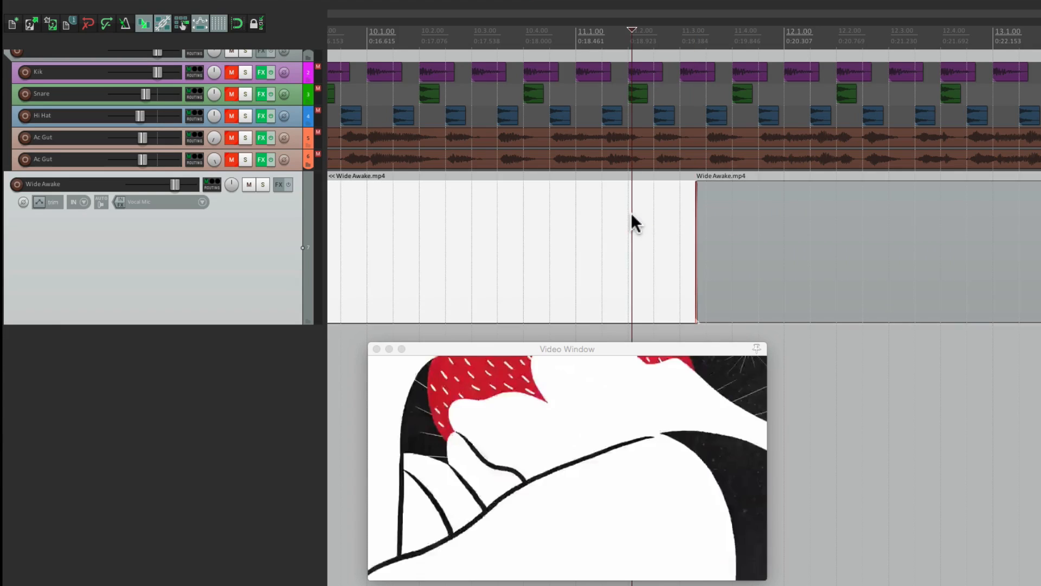
{"action": "key", "text": "Delete"}
Step: Move the remaining Wide Awake.mp4 item to start at about 0:00.6 and play it from just before its start
{"action": "scroll", "coordinate": [630, 213], "scroll_direction": "down", "scroll_amount": 6}
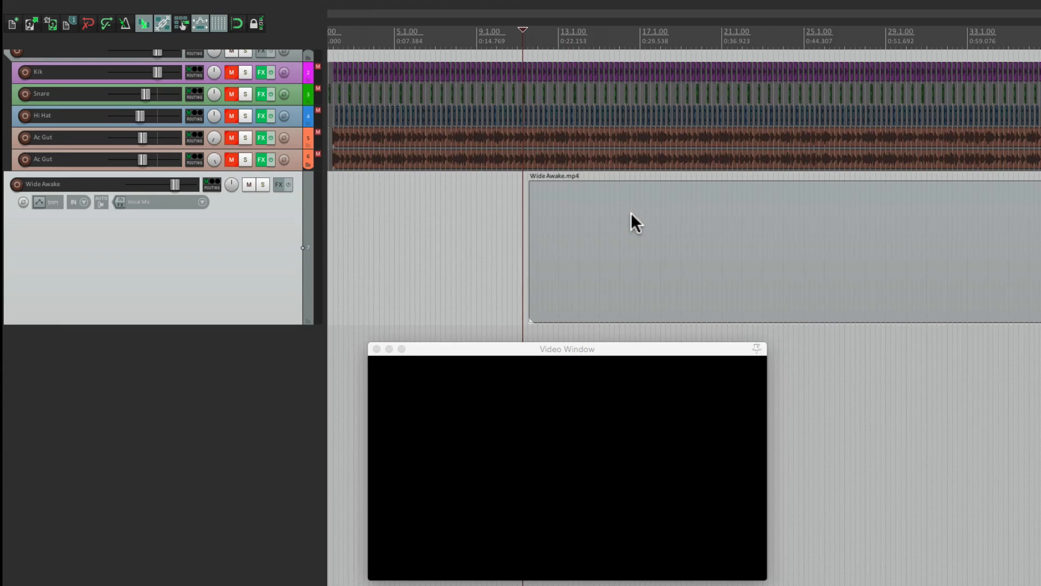
{"action": "left_click_drag", "start_coordinate": [576, 196], "coordinate": [338, 199]}
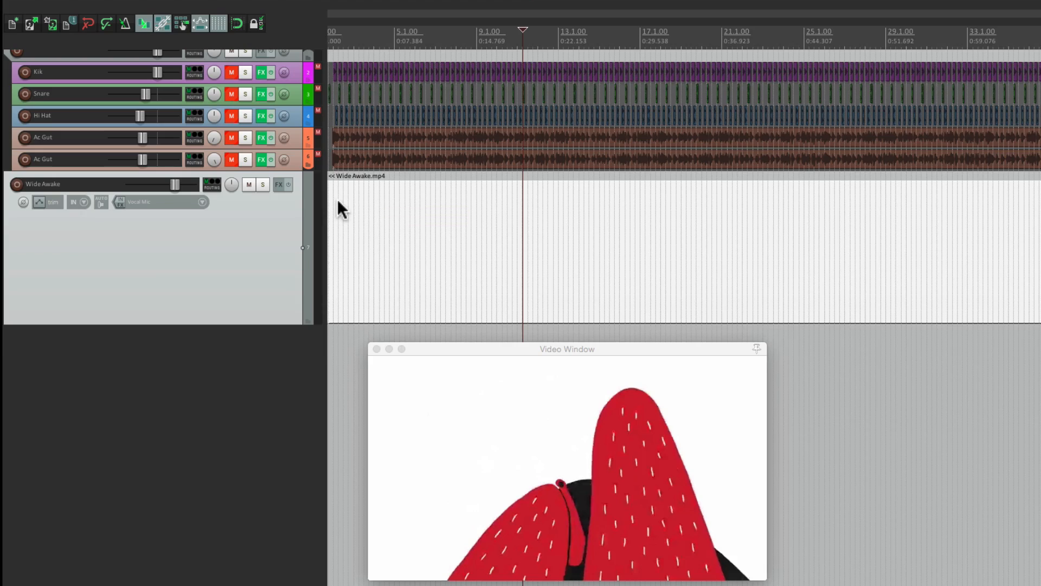
{"action": "scroll", "coordinate": [339, 197], "scroll_direction": "up", "scroll_amount": 6}
{"action": "scroll", "coordinate": [339, 196], "scroll_direction": "up", "scroll_amount": 3}
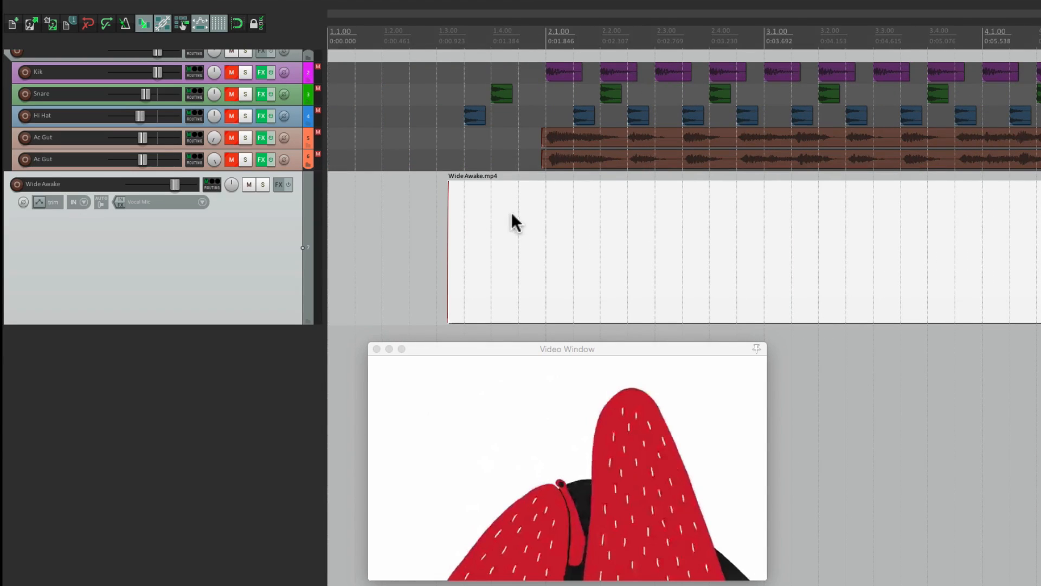
{"action": "left_click_drag", "start_coordinate": [512, 218], "coordinate": [472, 233]}
{"action": "left_click", "coordinate": [386, 234]}
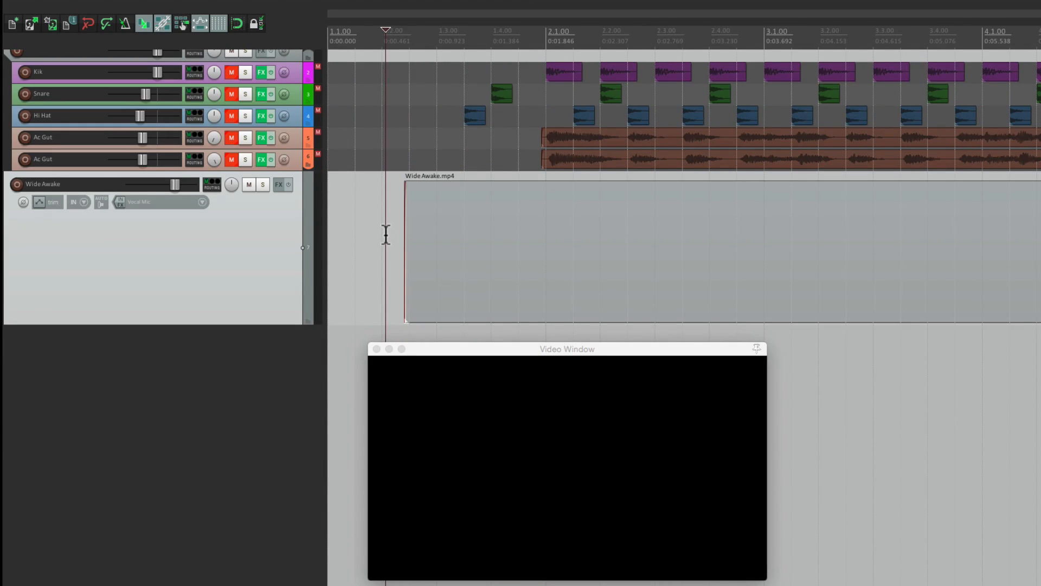
{"action": "key", "text": "space"}
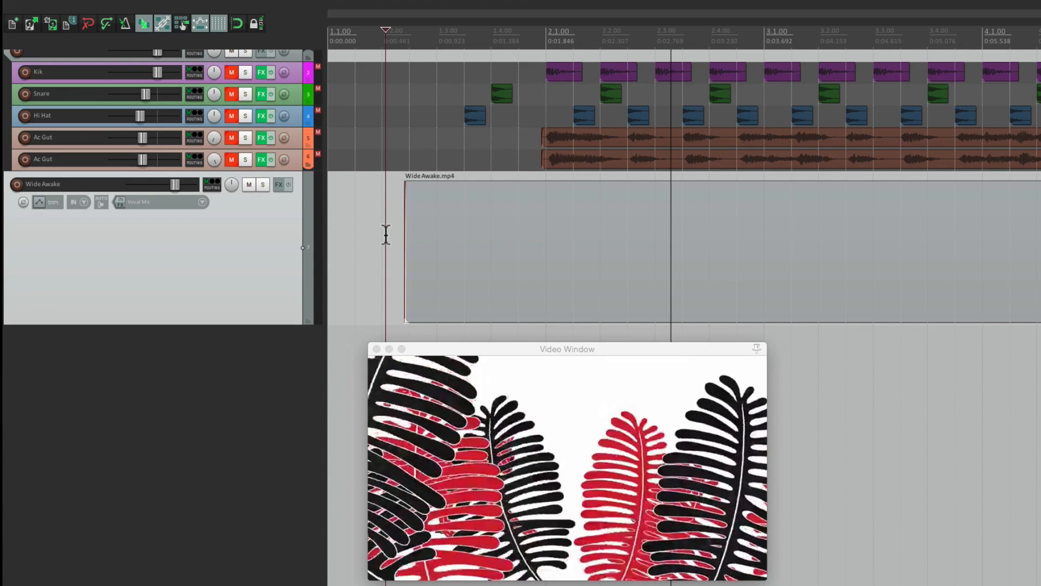
{"action": "key", "text": "space"}
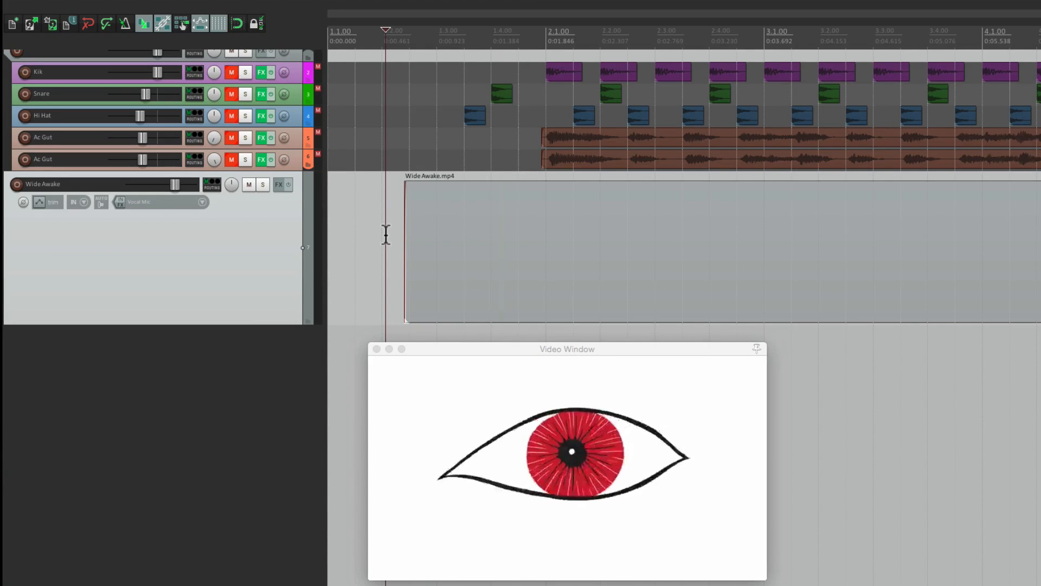
Step: Unmute the drum and guitar tracks and play the video together with the music from just before the video item
{"action": "scroll", "coordinate": [435, 236], "scroll_direction": "up", "scroll_amount": 3}
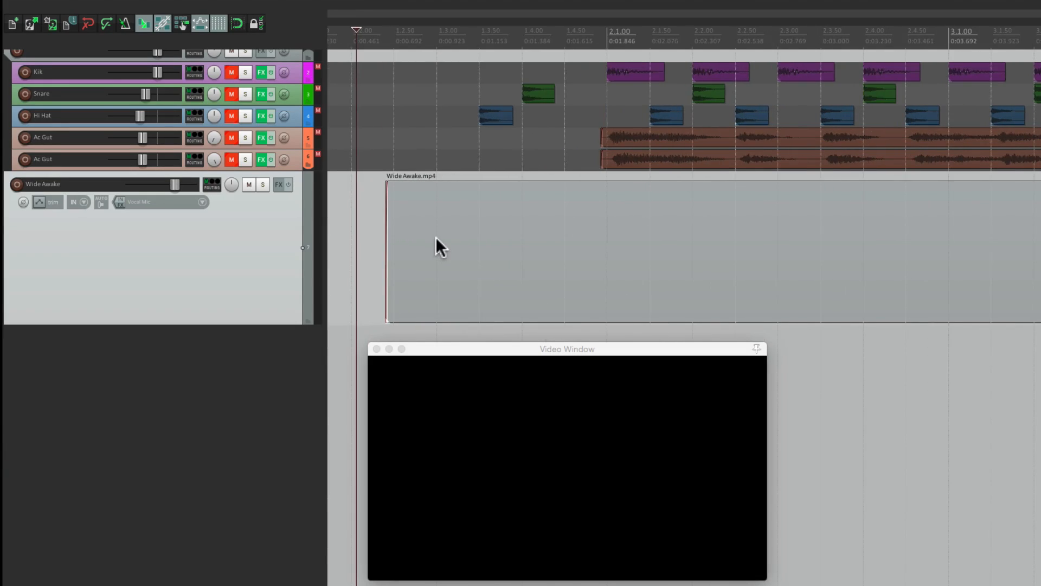
{"action": "left_click_drag", "start_coordinate": [357, 30], "coordinate": [549, 47]}
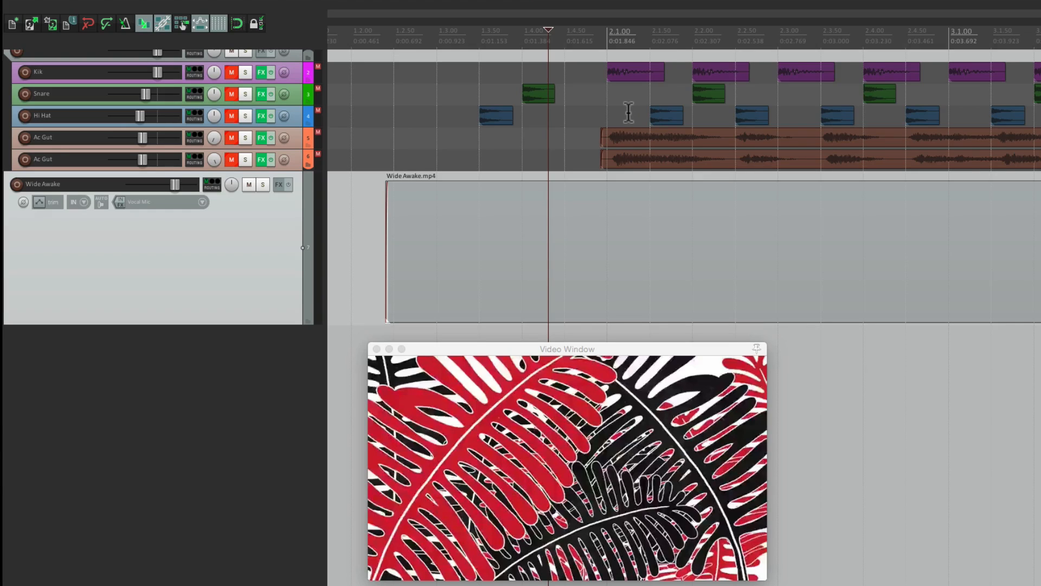
{"action": "left_click", "coordinate": [372, 163]}
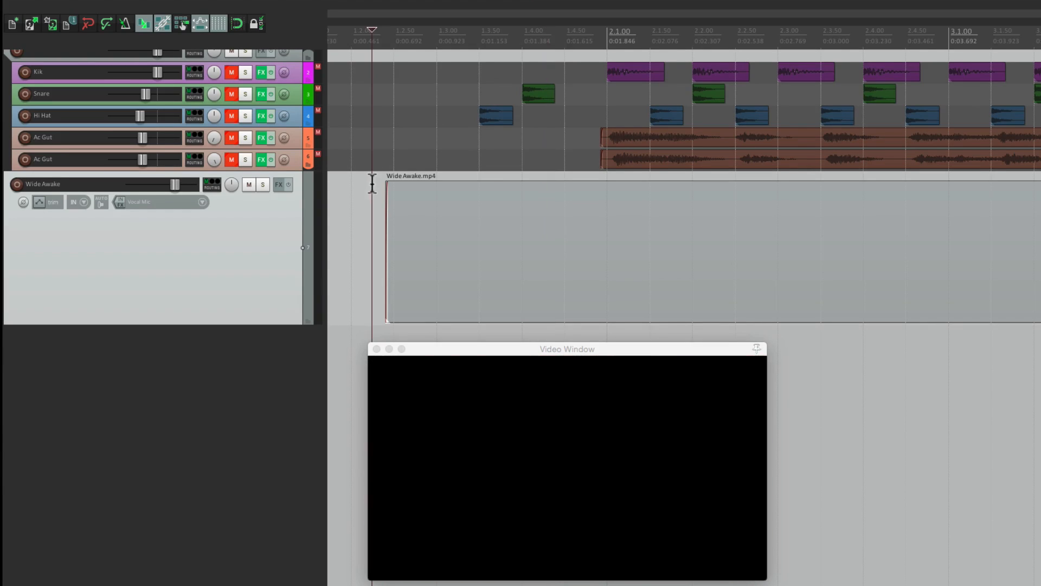
{"action": "left_click", "coordinate": [229, 159]}
{"action": "key", "text": "space"}
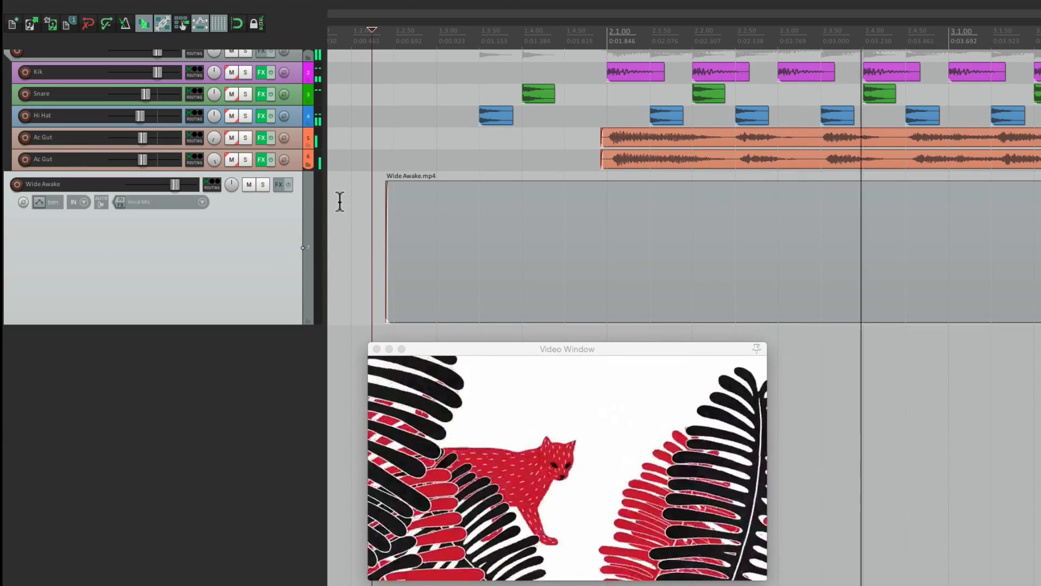
{"action": "key", "text": "space"}
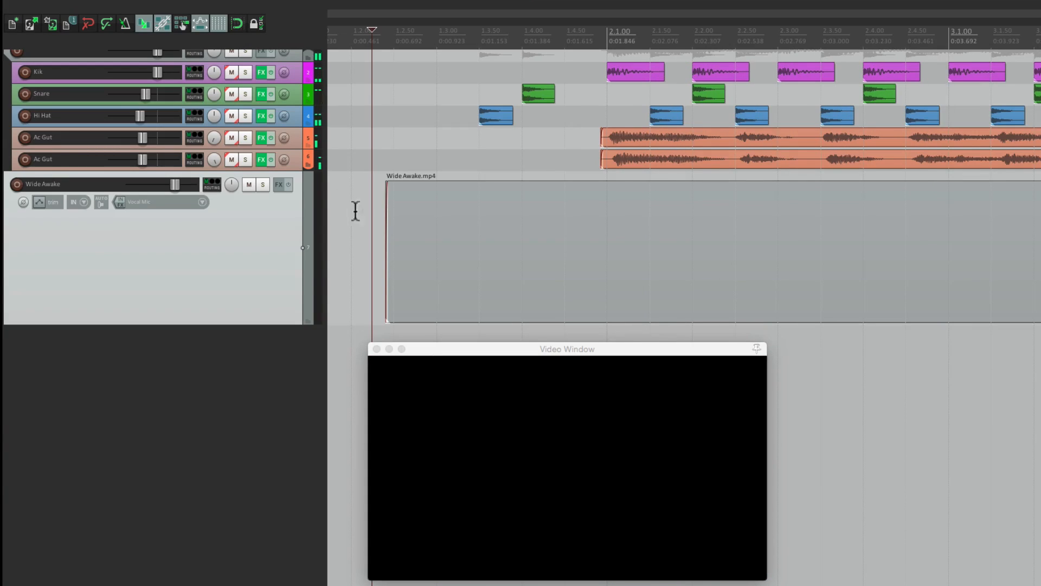
Step: Enable snapping, place the edit cursor at 2.1.00 and shift the Wide Awake.mp4 item to start just after 1.3.00
{"action": "left_click", "coordinate": [607, 106]}
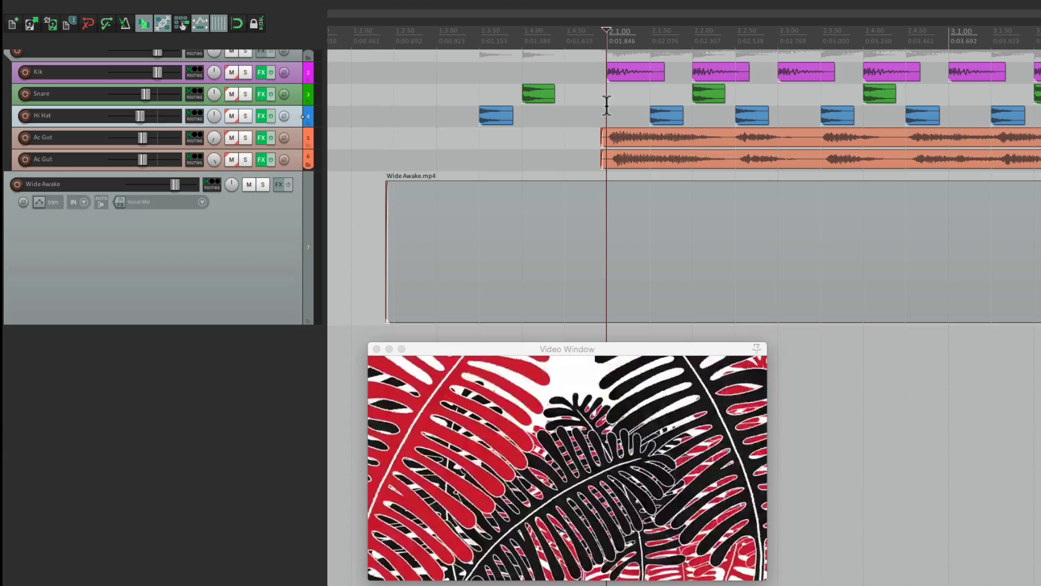
{"action": "left_click", "coordinate": [238, 24]}
{"action": "left_click", "coordinate": [607, 104]}
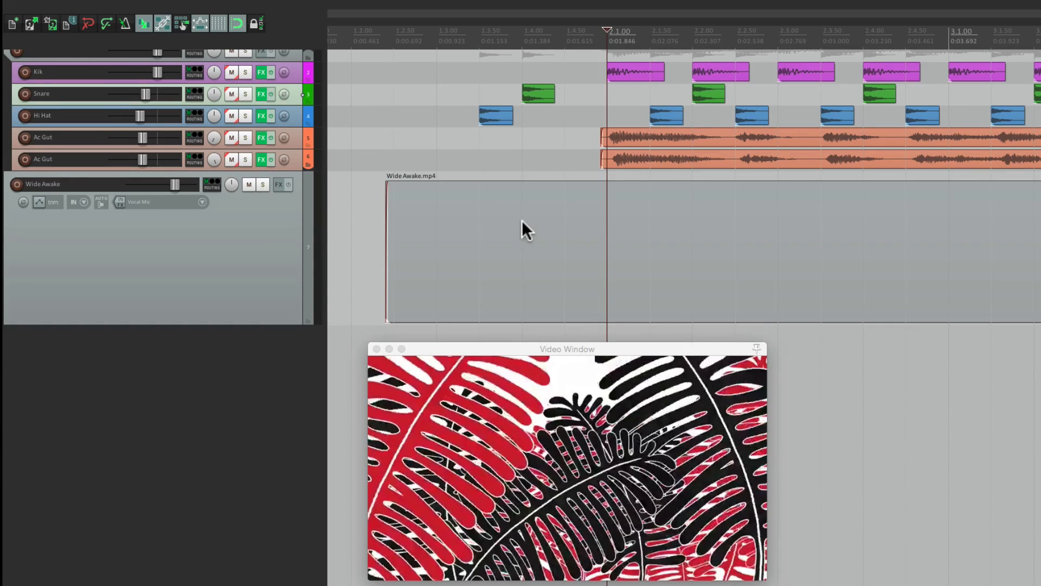
{"action": "left_click_drag", "start_coordinate": [523, 227], "coordinate": [595, 223]}
Step: Play the video with the music from 1.3.00 several times to check their synchronization
{"action": "left_click", "coordinate": [437, 224]}
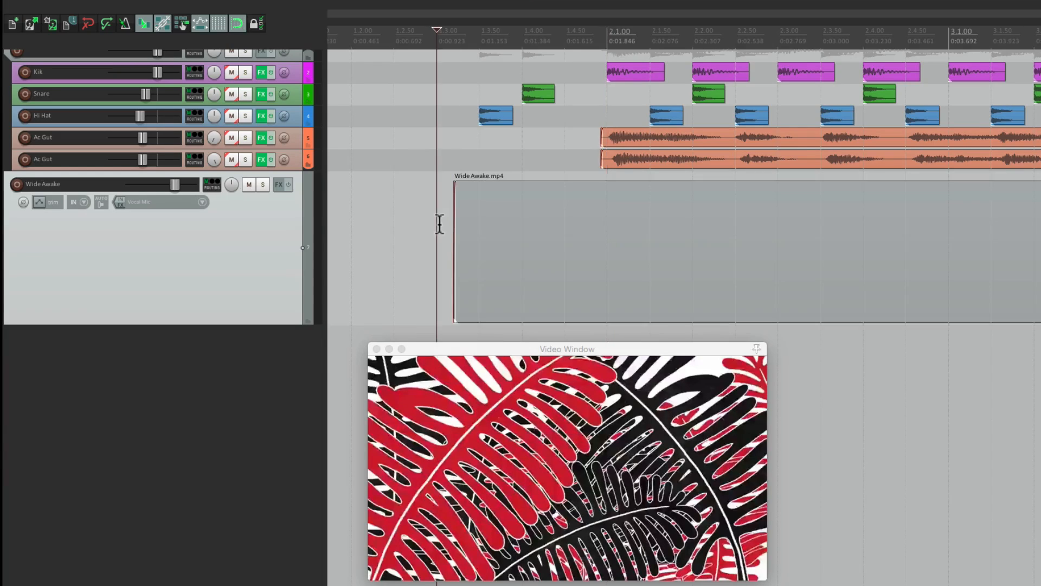
{"action": "key", "text": "space"}
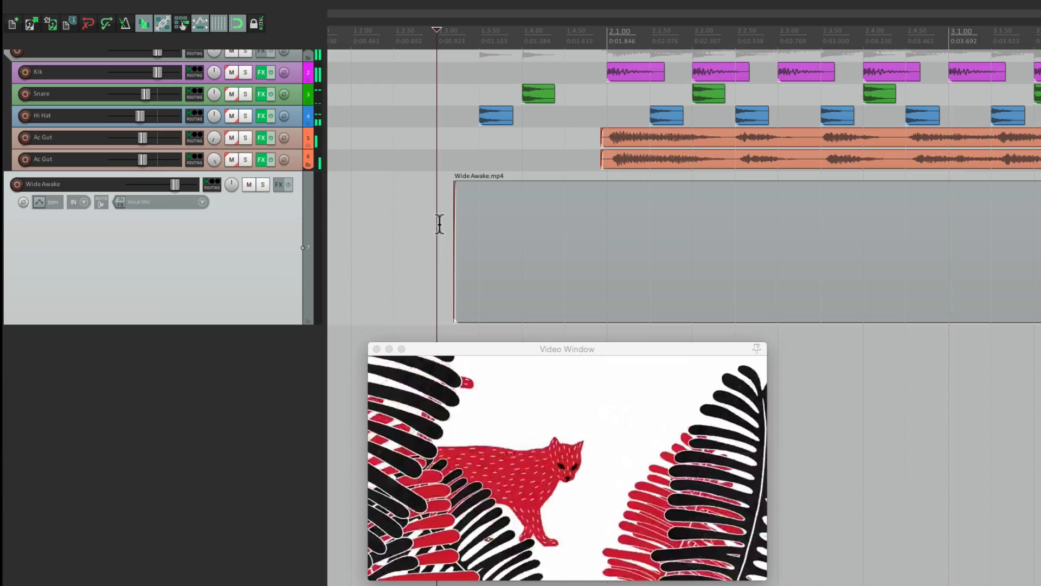
{"action": "scroll", "coordinate": [439, 223], "scroll_direction": "up", "scroll_amount": 1}
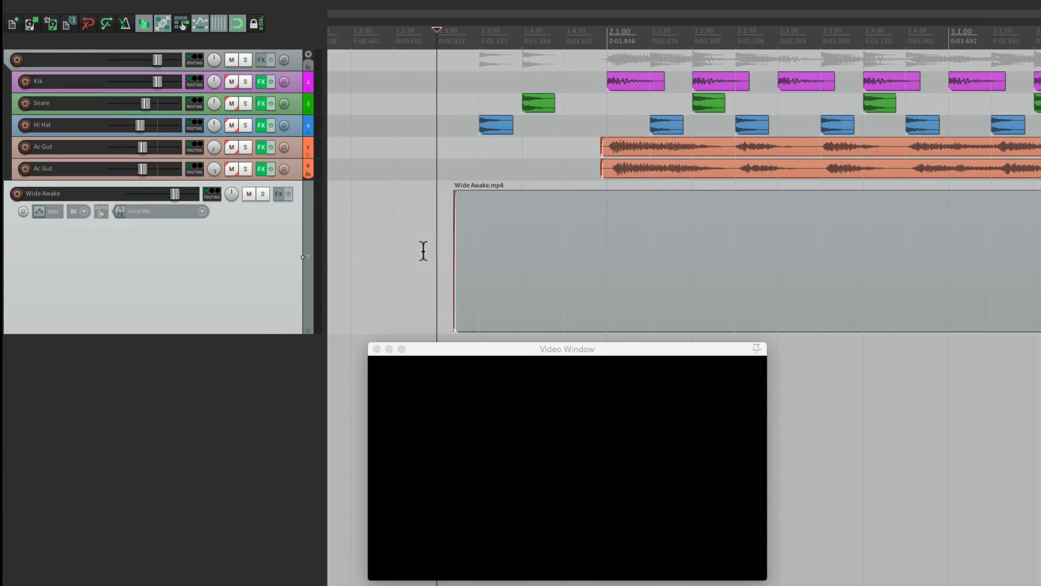
{"action": "key", "text": "space"}
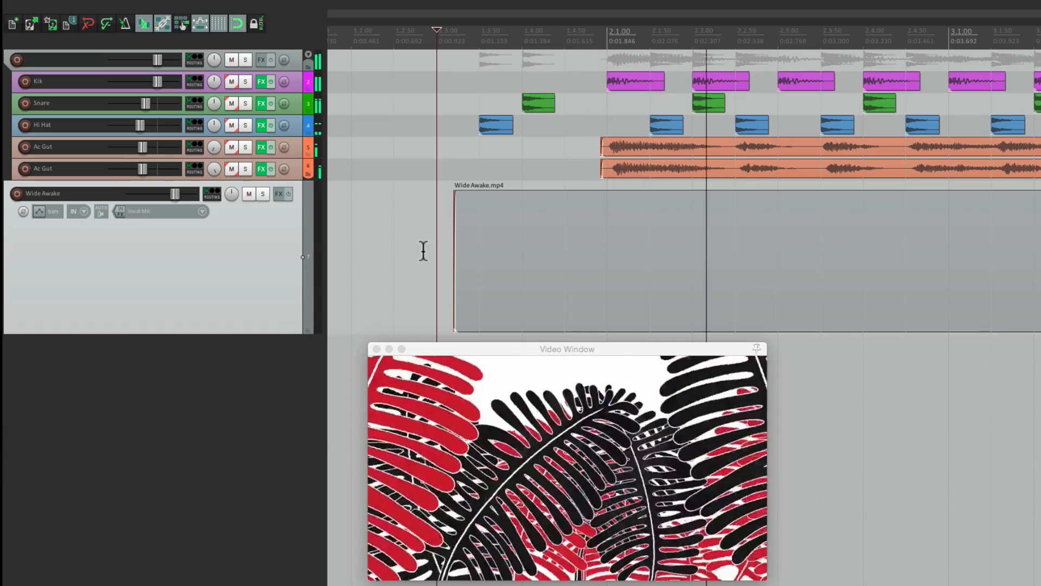
{"action": "key", "text": "space"}
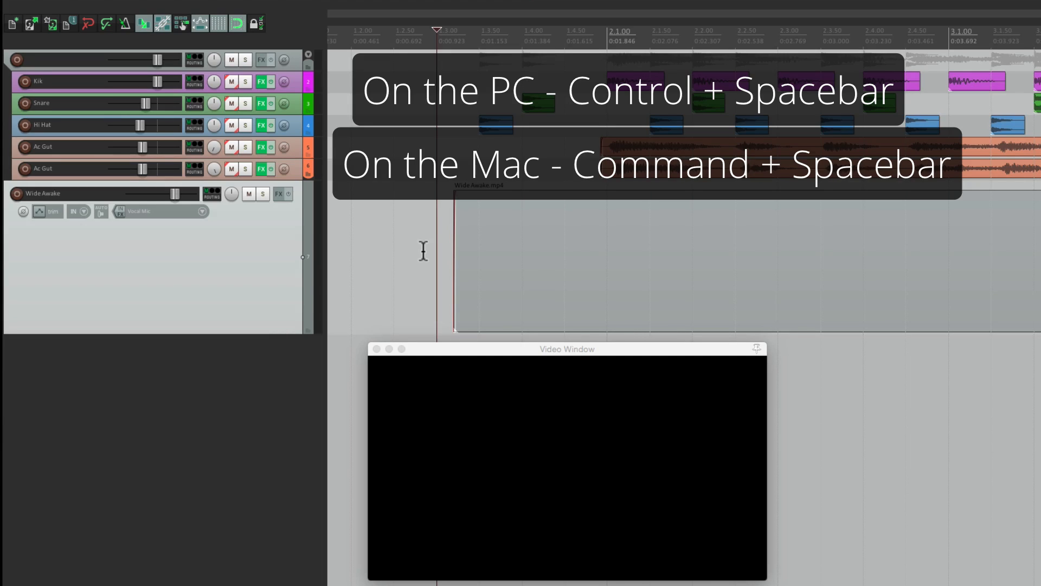
{"action": "key", "text": "space"}
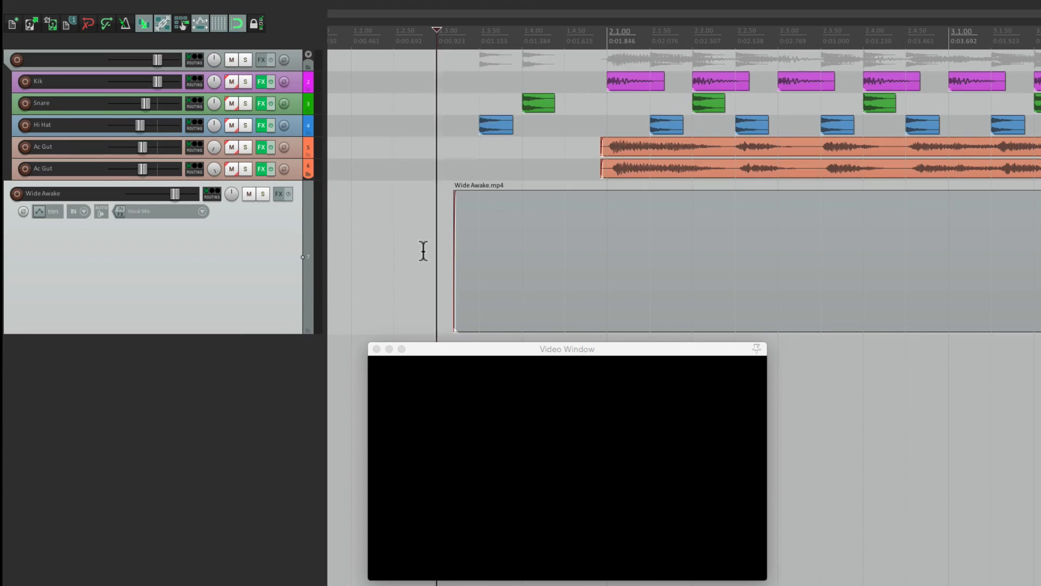
Step: Play the video with the music from 1.3.00 and just before 2.1.00 to check how the scene changes match the beat
{"action": "key", "text": "super+space"}
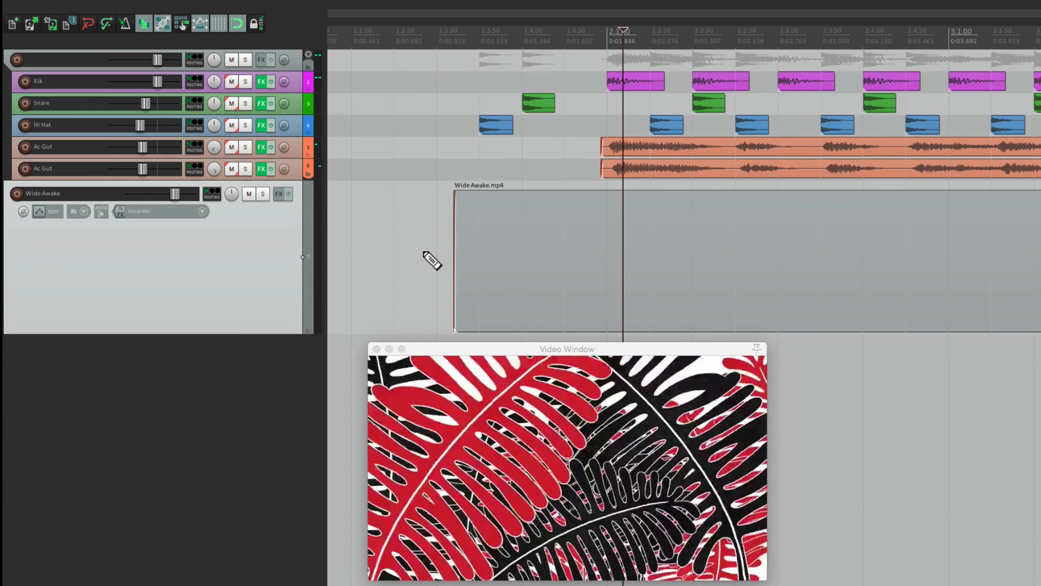
{"action": "key", "text": "space"}
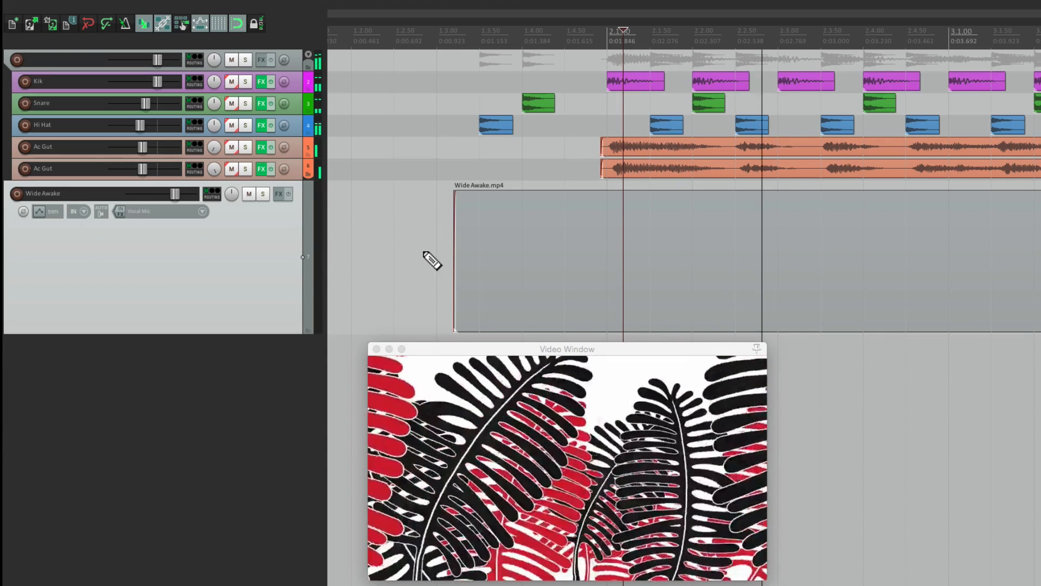
{"action": "key", "text": "super+space"}
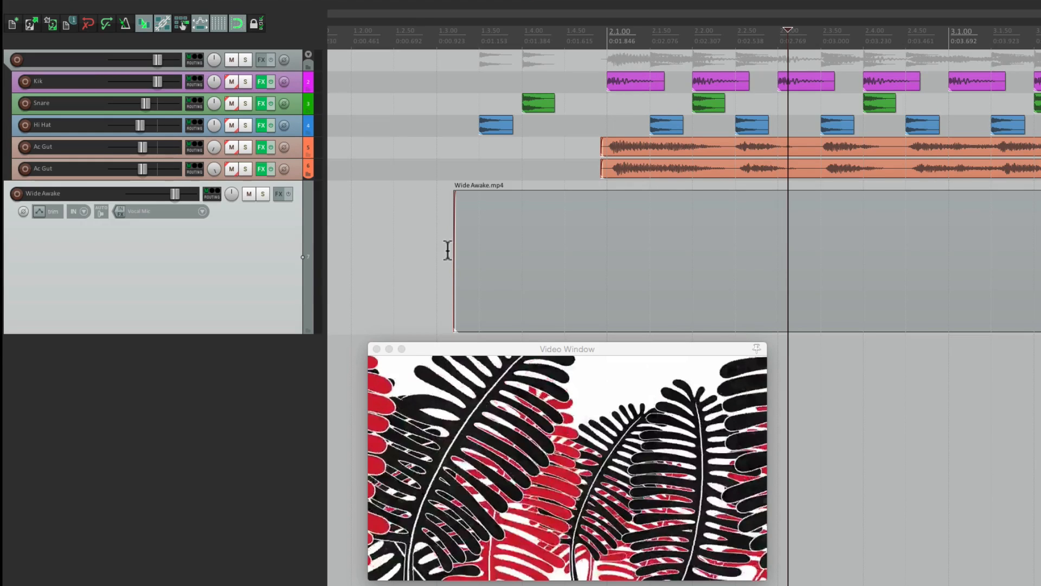
{"action": "left_click", "coordinate": [584, 184]}
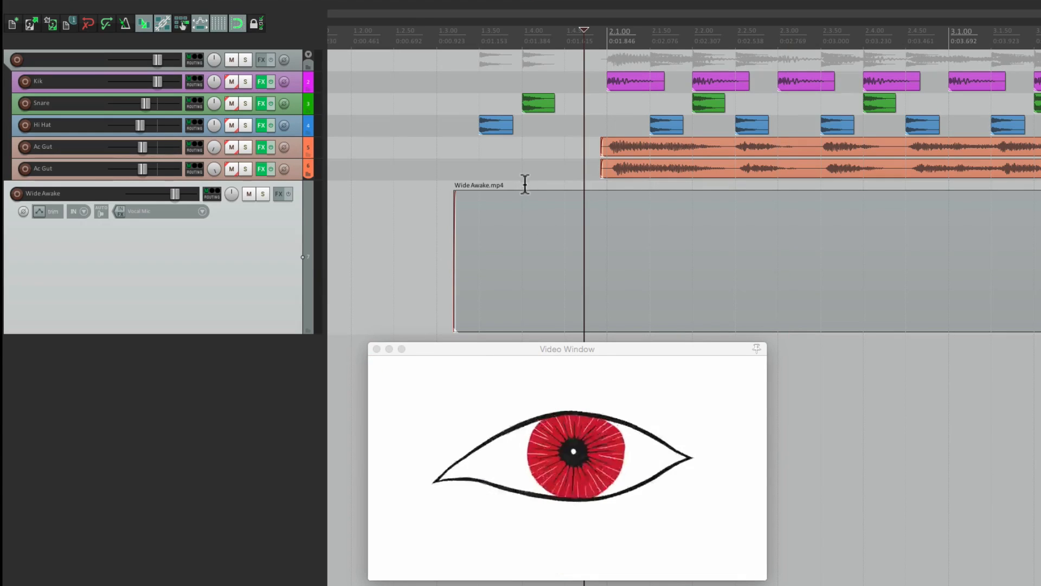
{"action": "key", "text": "space"}
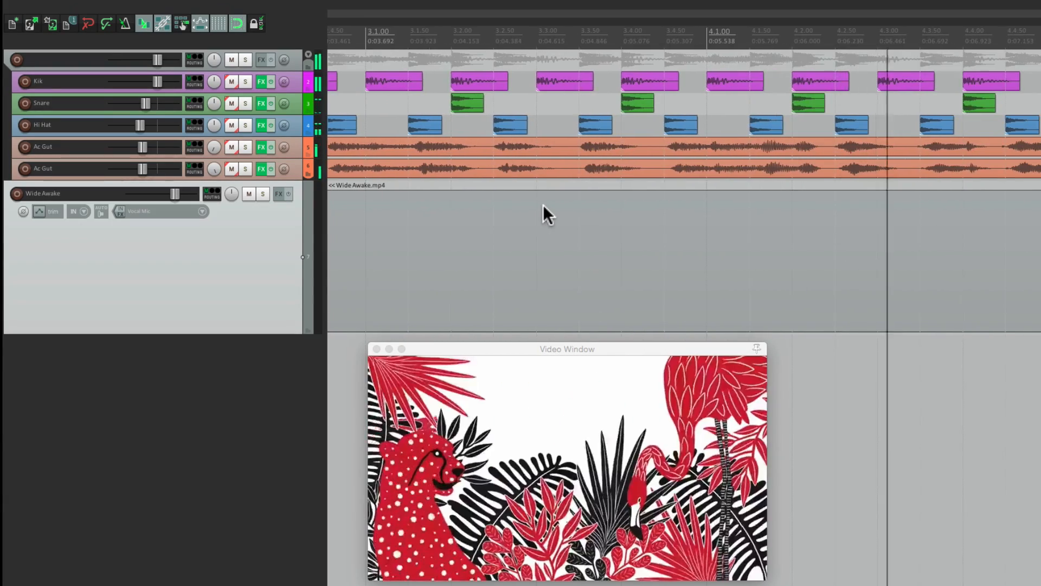
{"action": "key", "text": "space"}
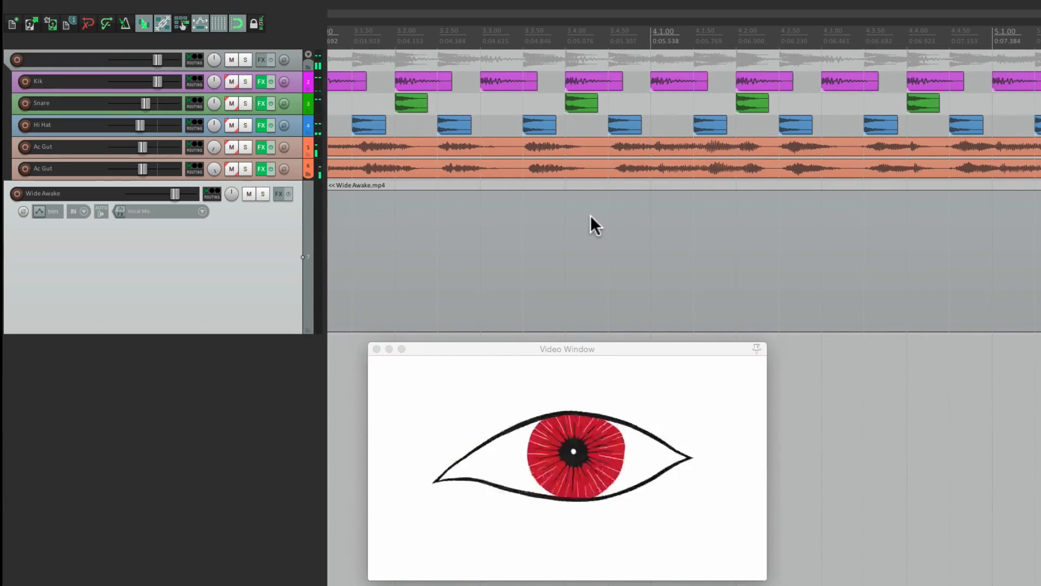
Step: Play repeatedly from just before 4.1.00 to check when the next scene change falls against the downbeat
{"action": "left_click", "coordinate": [635, 185]}
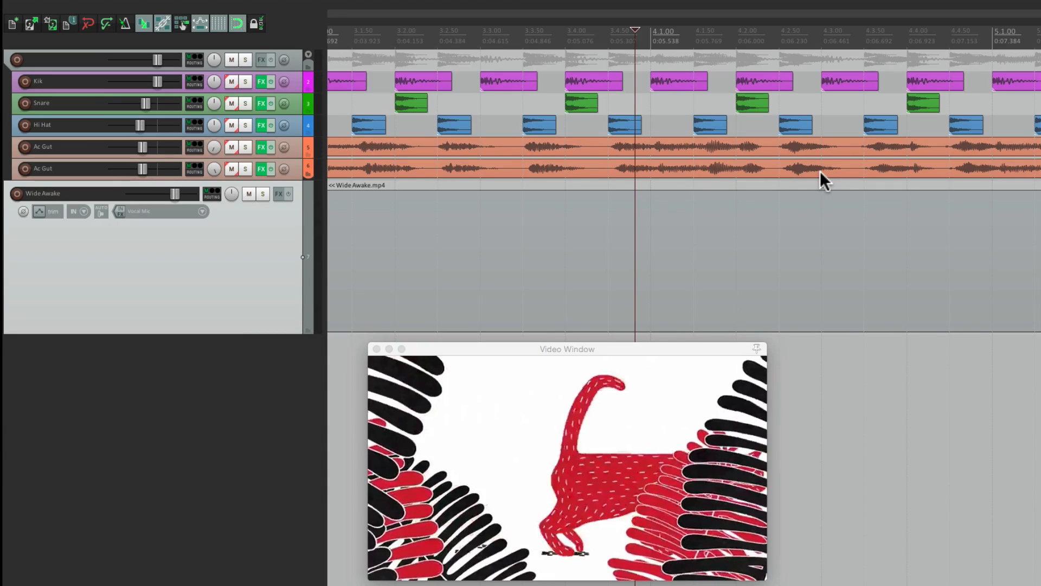
{"action": "key", "text": "space"}
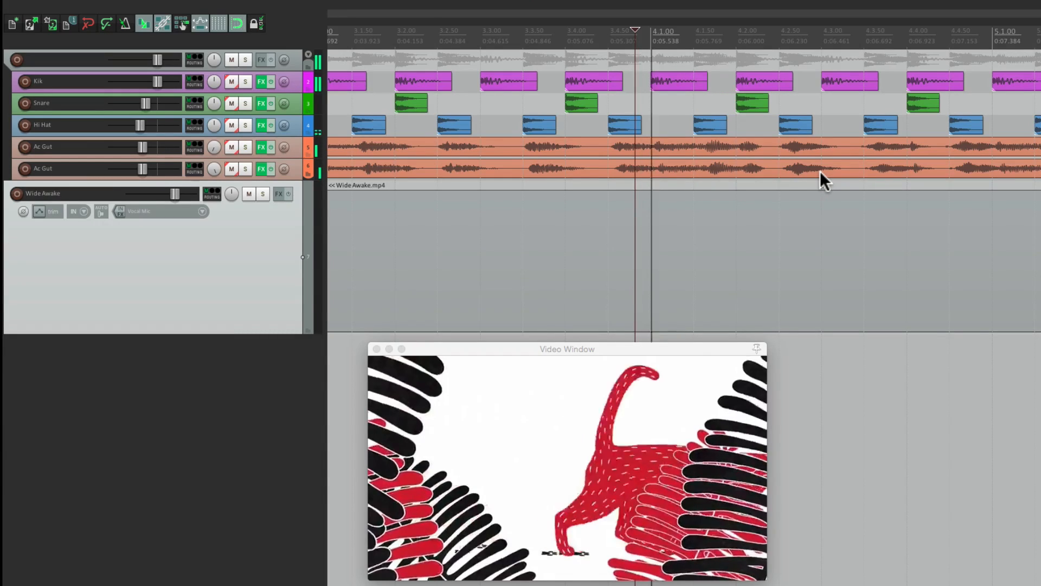
{"action": "key", "text": "space"}
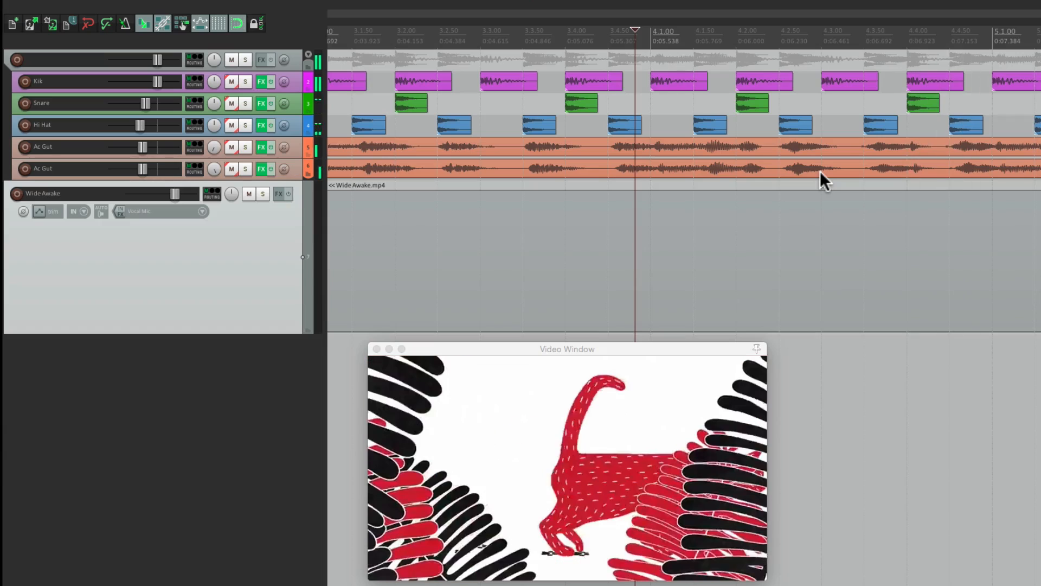
{"action": "key", "text": "space"}
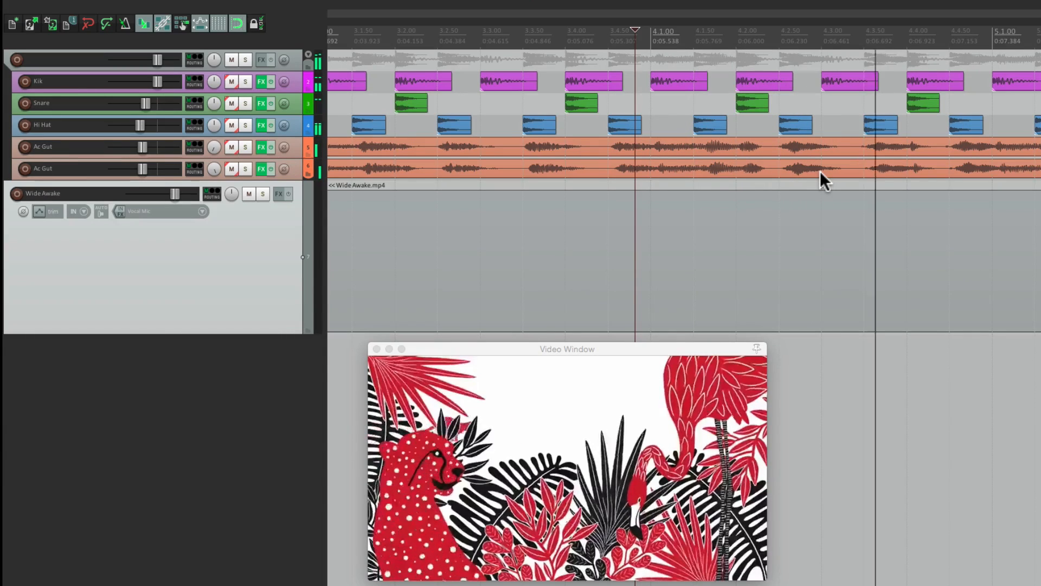
{"action": "key", "text": "space"}
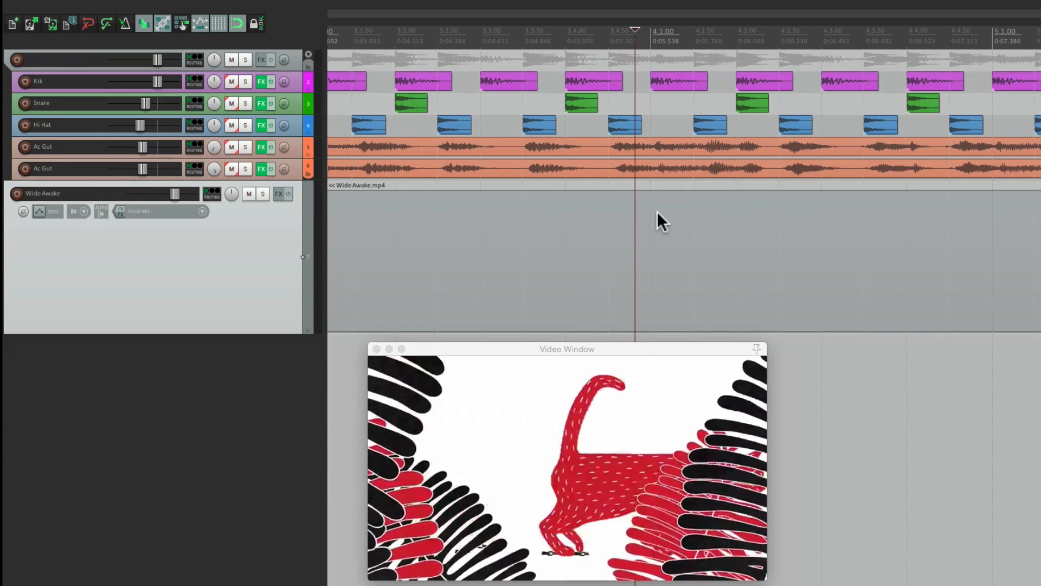
Step: Split the Wide Awake.mp4 item at the scene change at about 0:06.18 and again at 4.1.00
{"action": "left_click_drag", "start_coordinate": [637, 31], "coordinate": [770, 35]}
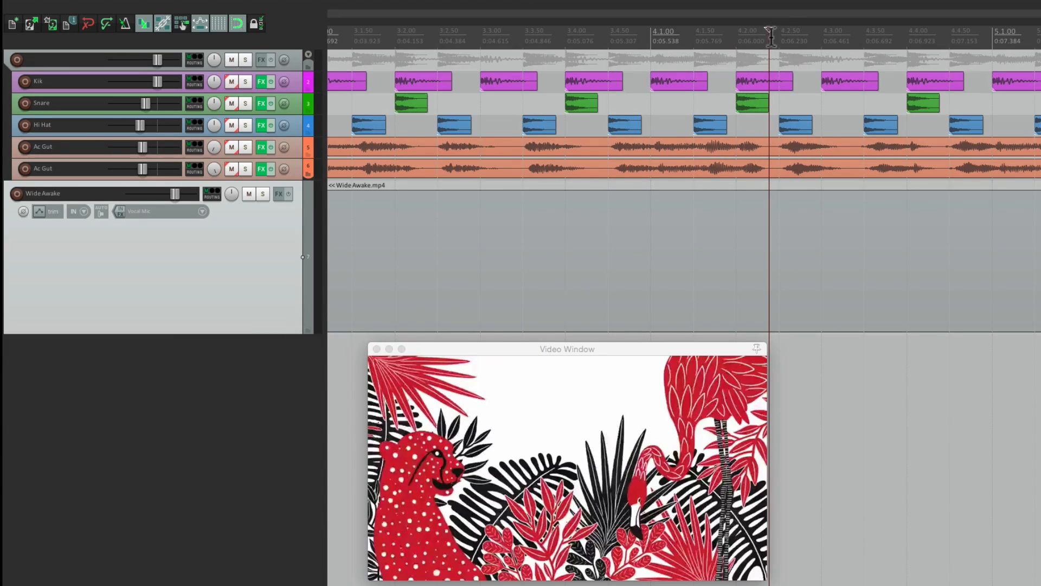
{"action": "left_click_drag", "start_coordinate": [792, 220], "coordinate": [791, 217]}
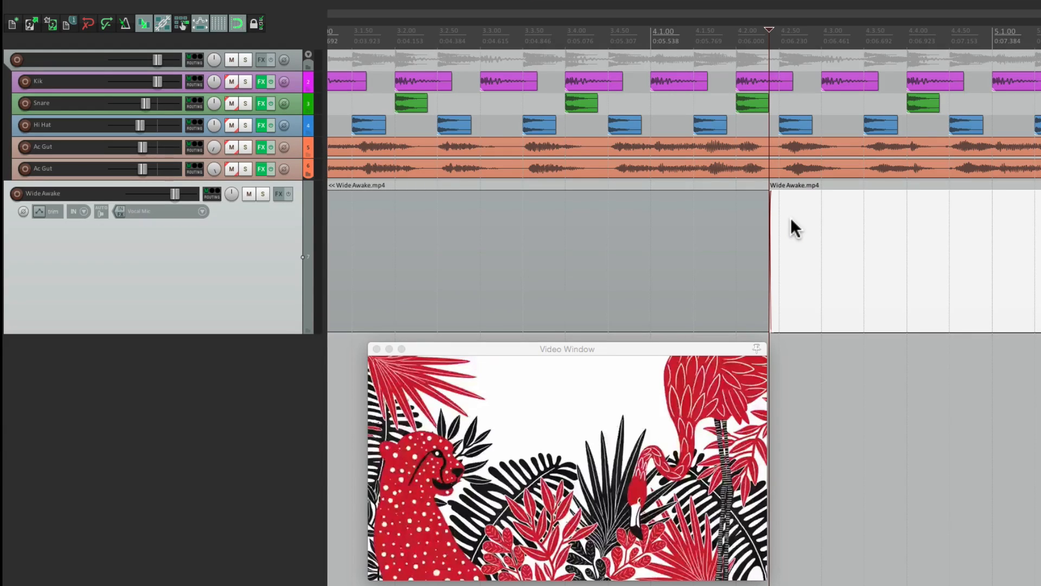
{"action": "left_click", "coordinate": [650, 215]}
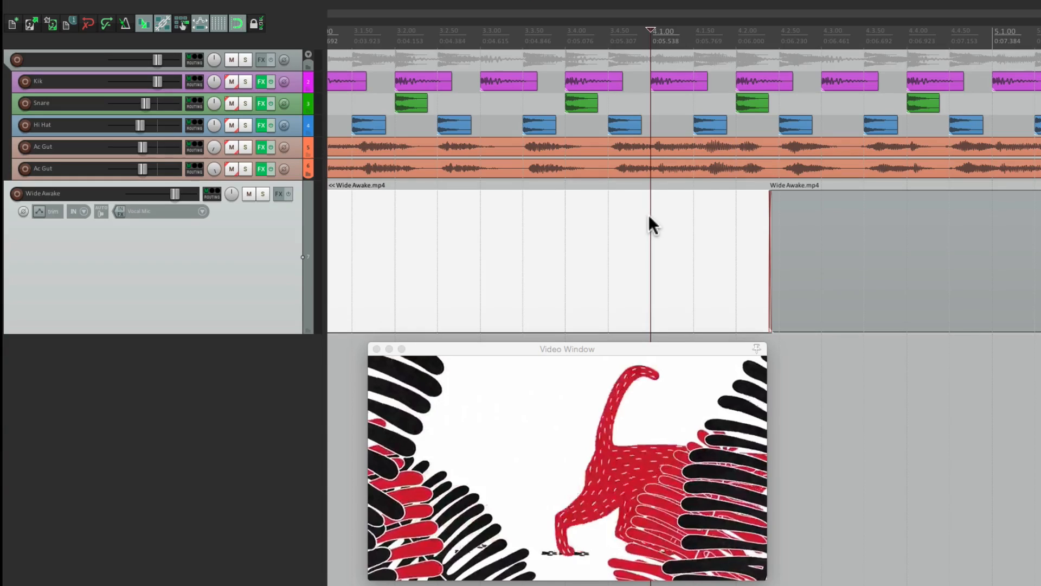
{"action": "key", "text": "s"}
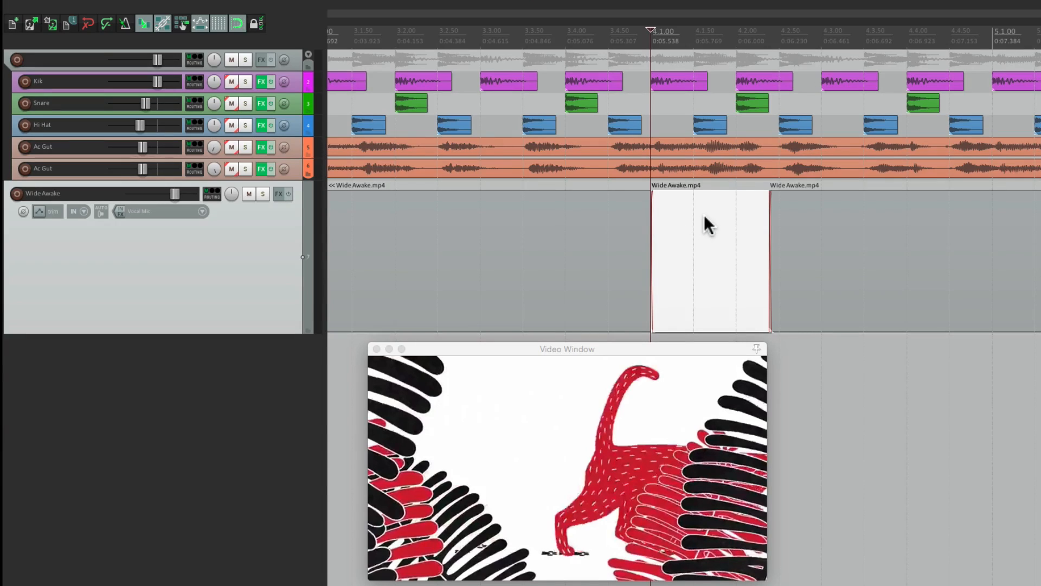
Step: Try deleting the short video segment after 4.1.00 and moving the following item into the gap, and undo both edits
{"action": "key", "text": "Delete"}
{"action": "left_click_drag", "start_coordinate": [800, 221], "coordinate": [681, 228]}
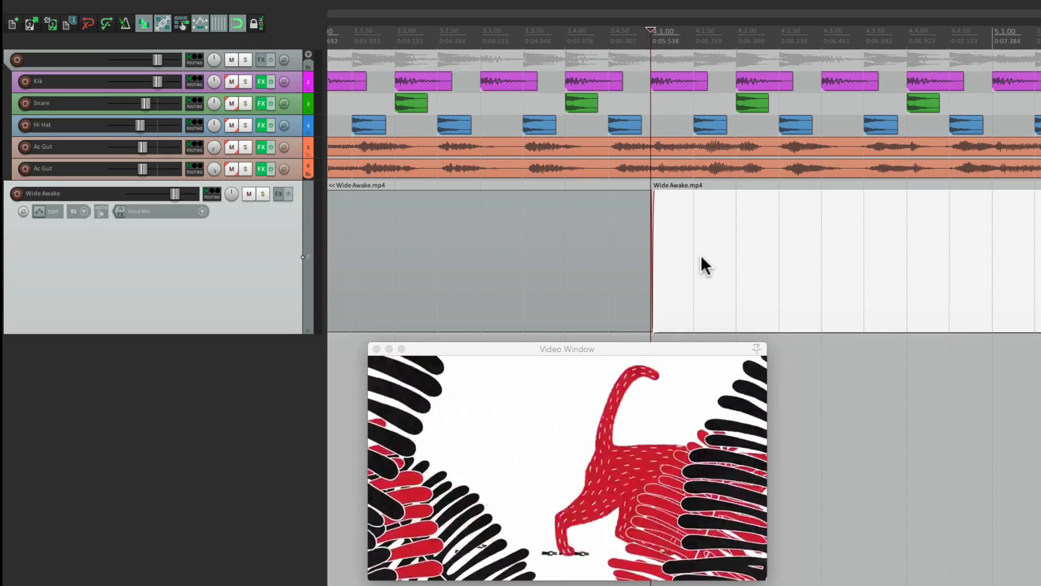
{"action": "key", "text": "super+z"}
{"action": "key", "text": "super+z"}
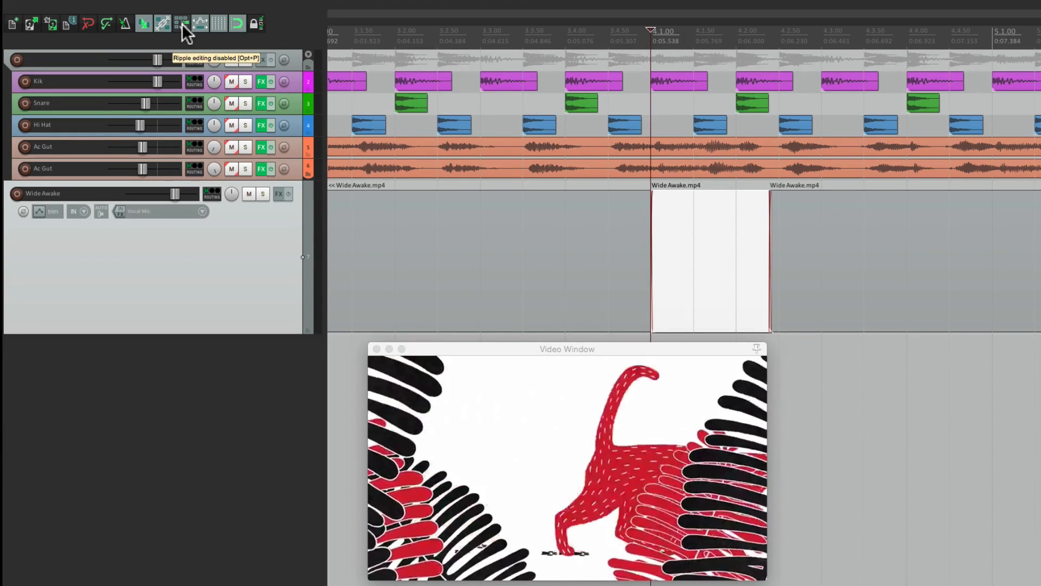
Step: Delete the short video segment after 4.1.00 with per-track ripple editing enabled, and play across the cut to check it
{"action": "left_click", "coordinate": [181, 24]}
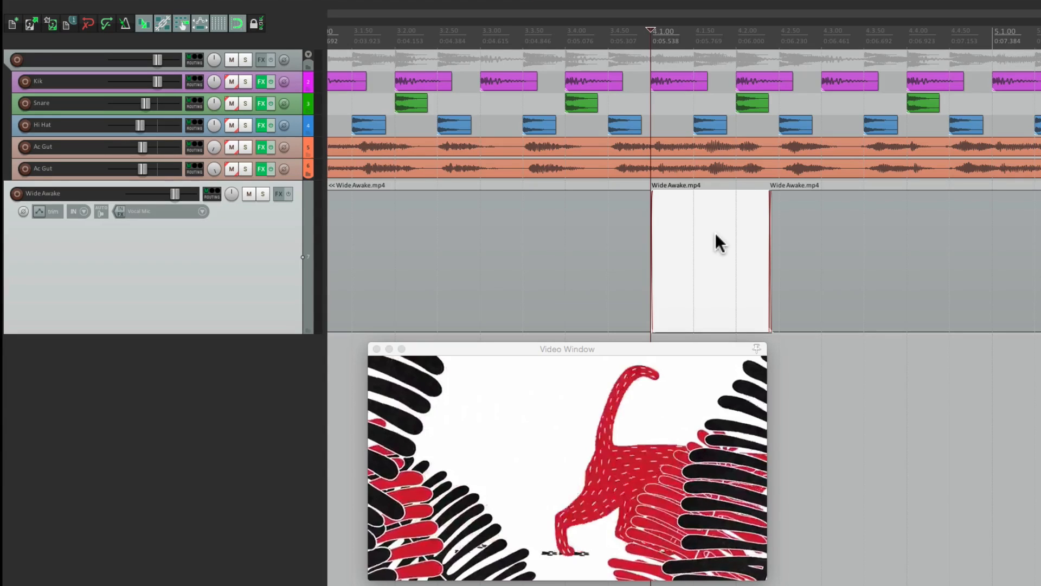
{"action": "key", "text": "Delete"}
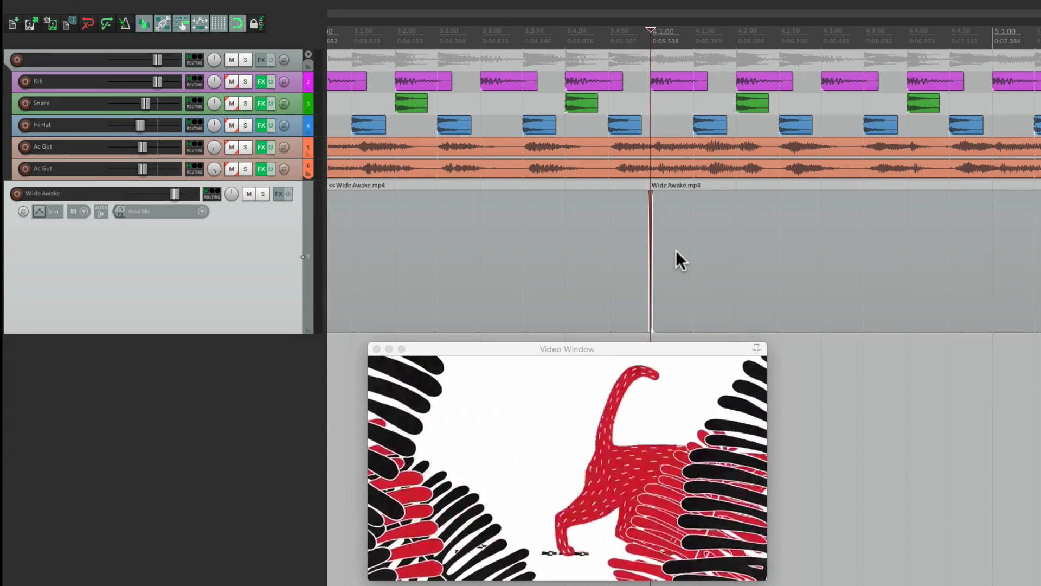
{"action": "left_click", "coordinate": [537, 185]}
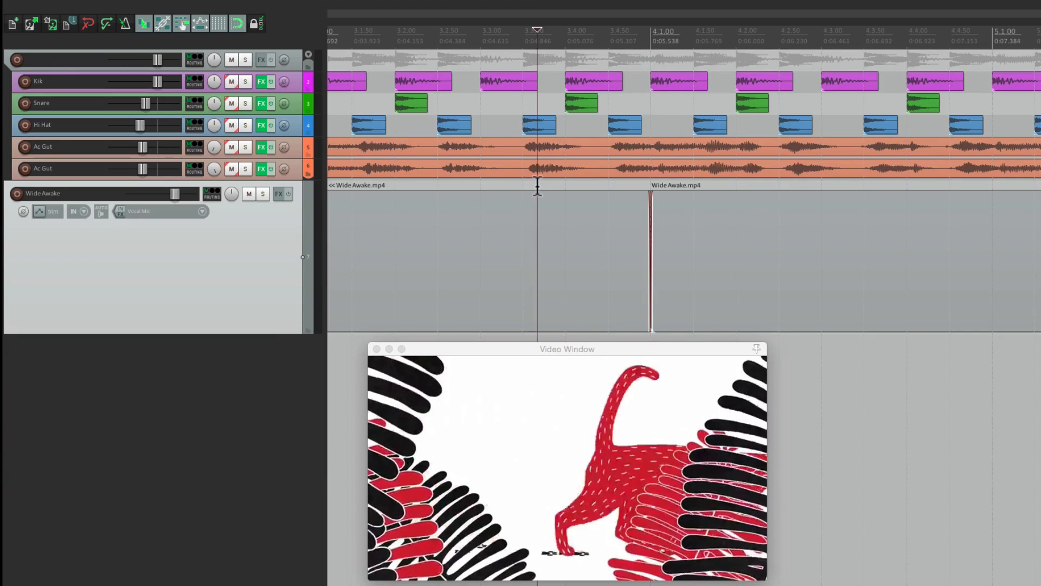
{"action": "key", "text": "space"}
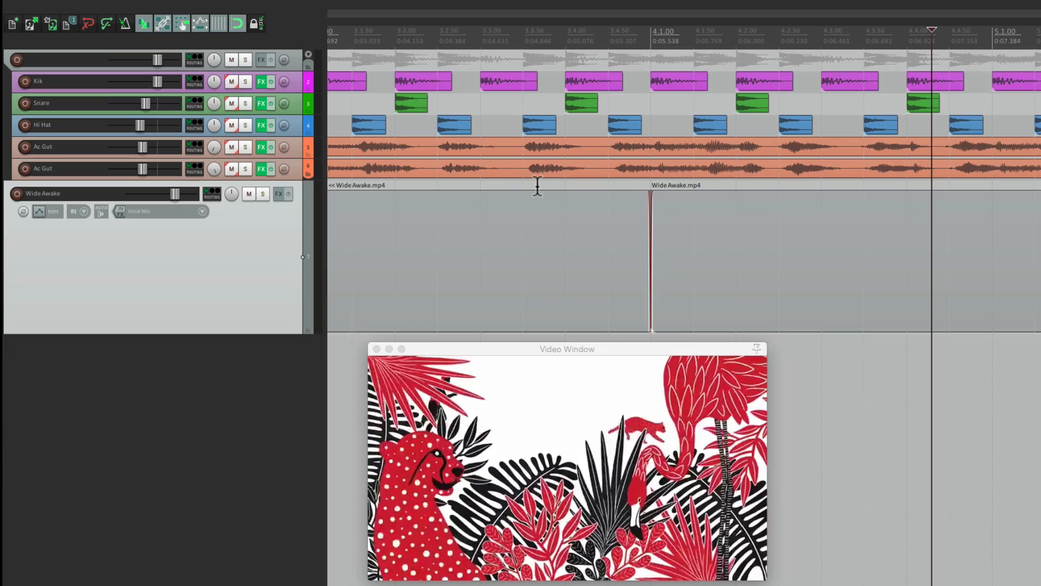
{"action": "left_click", "coordinate": [491, 186]}
{"action": "key", "text": "space"}
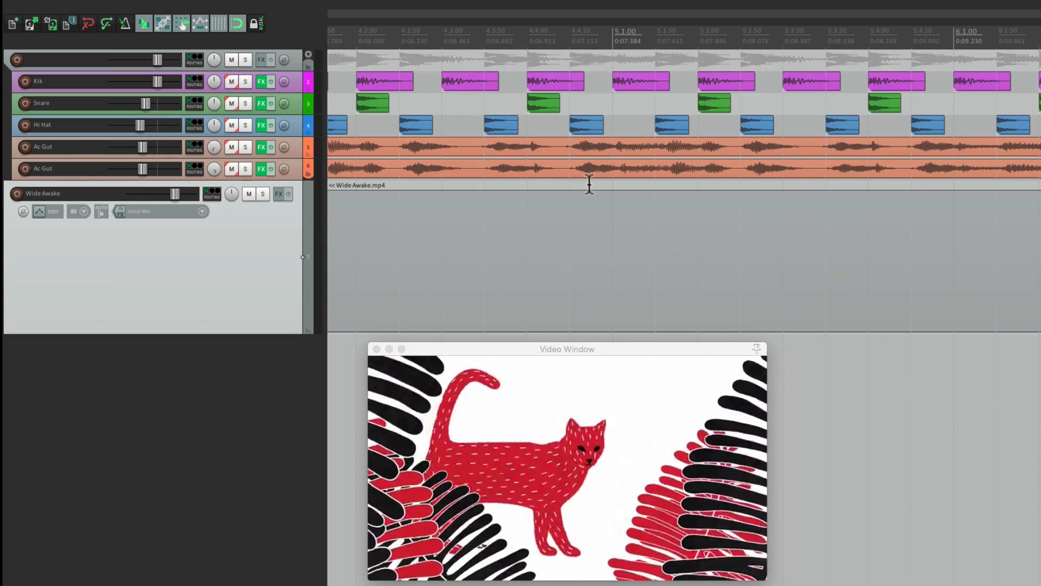
Step: Play the video with the music from just before 5.1.00 to check the change to the running-legs scene
{"action": "left_click", "coordinate": [589, 184]}
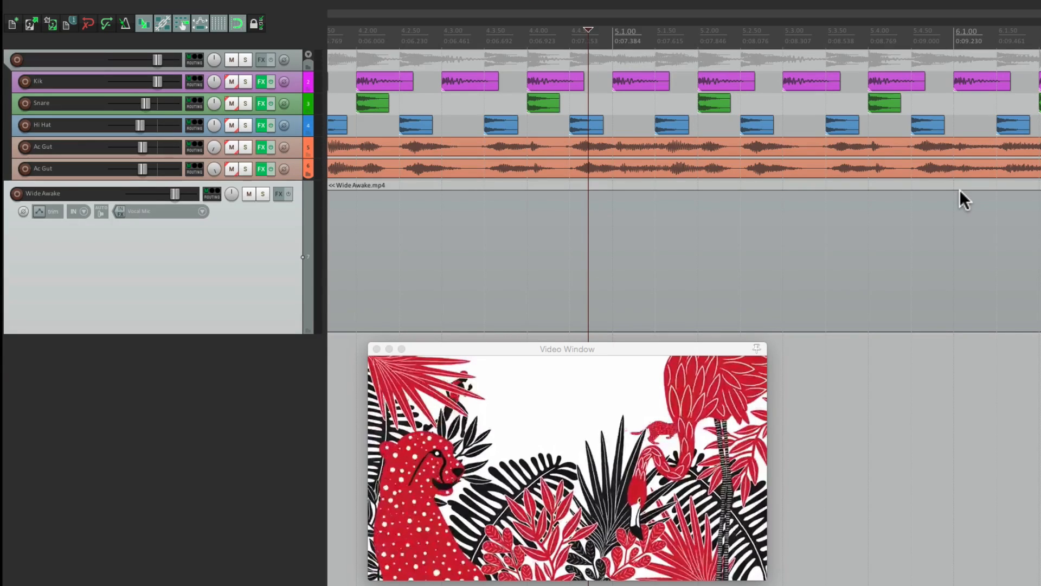
{"action": "key", "text": "space"}
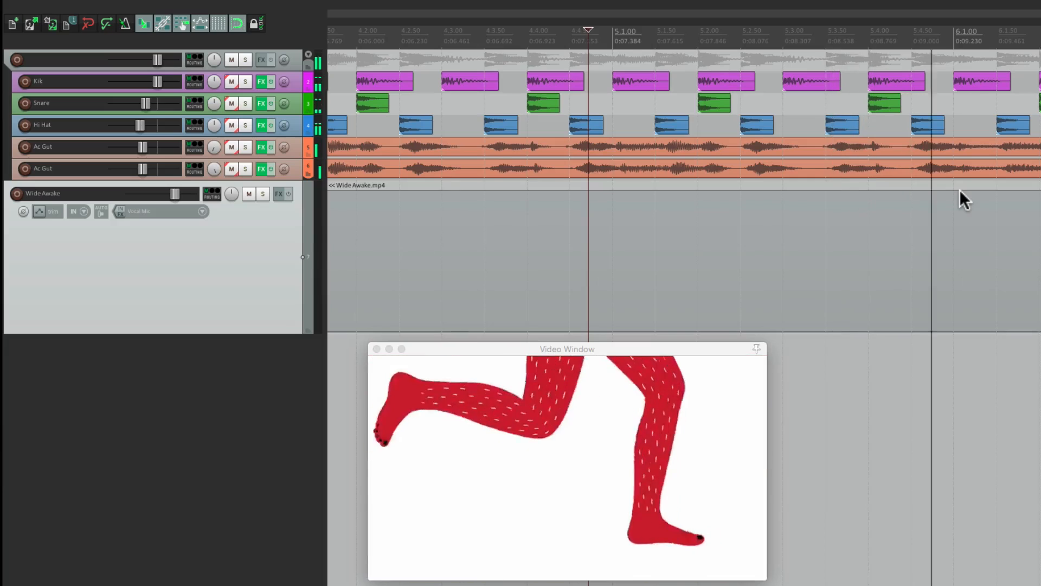
{"action": "key", "text": "space"}
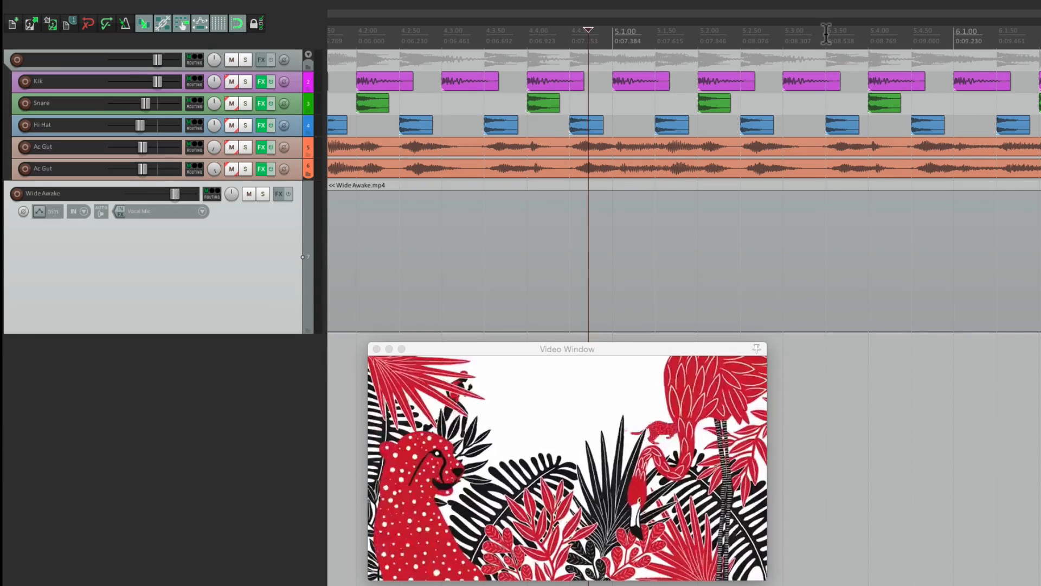
Step: Cut out the video between 5.1.00 and the running-legs scene change at about 0:08.97, and play across the edit
{"action": "left_click", "coordinate": [826, 33]}
{"action": "left_click_drag", "start_coordinate": [827, 32], "coordinate": [906, 30]}
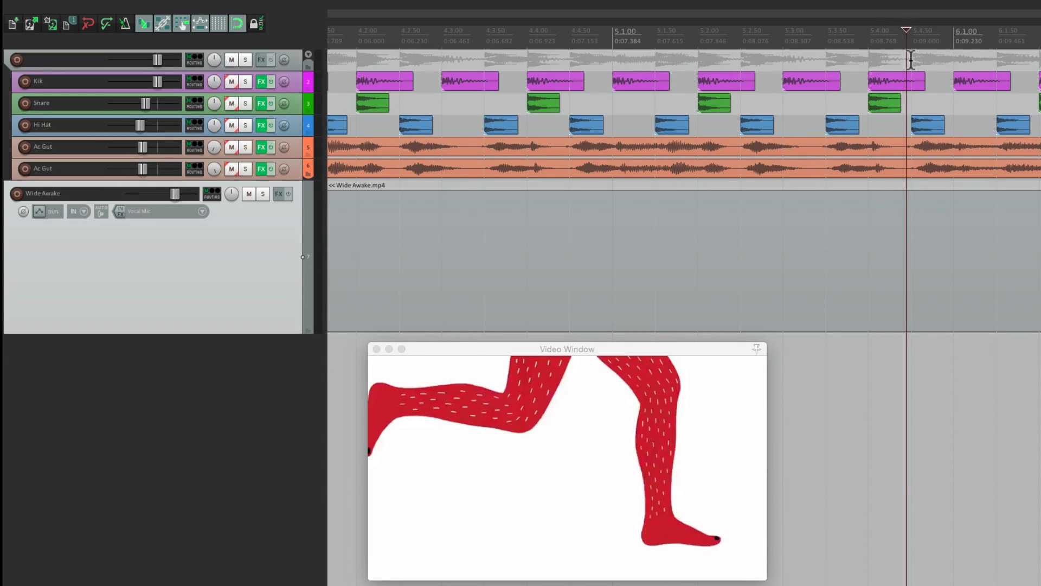
{"action": "left_click", "coordinate": [944, 204]}
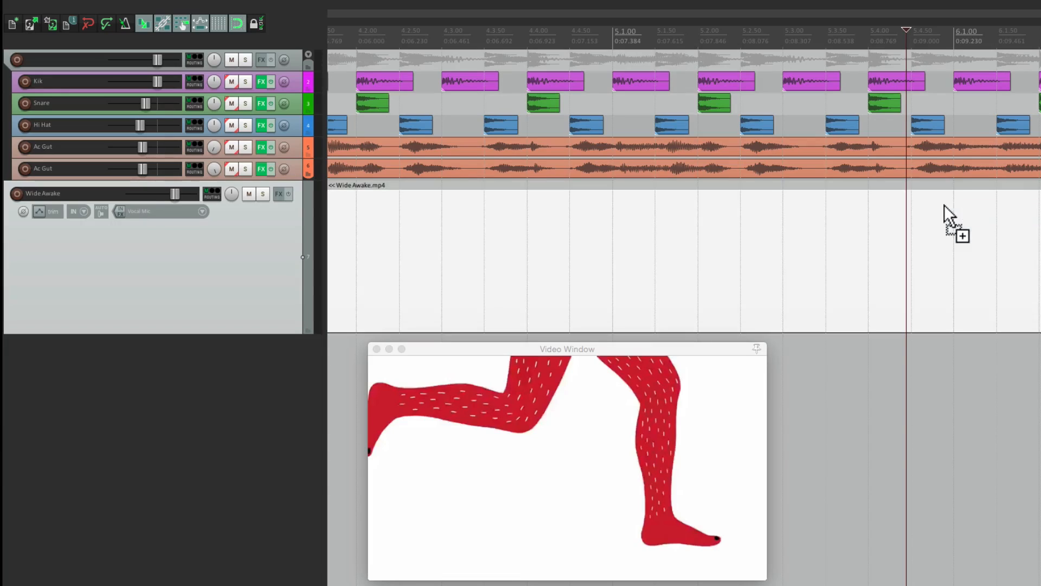
{"action": "key", "text": "s"}
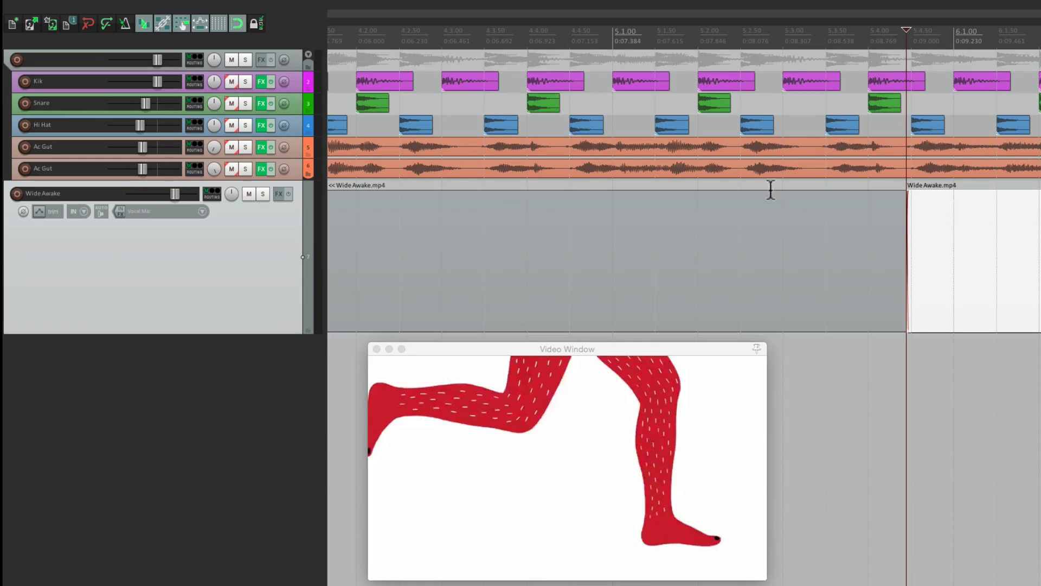
{"action": "left_click", "coordinate": [614, 218]}
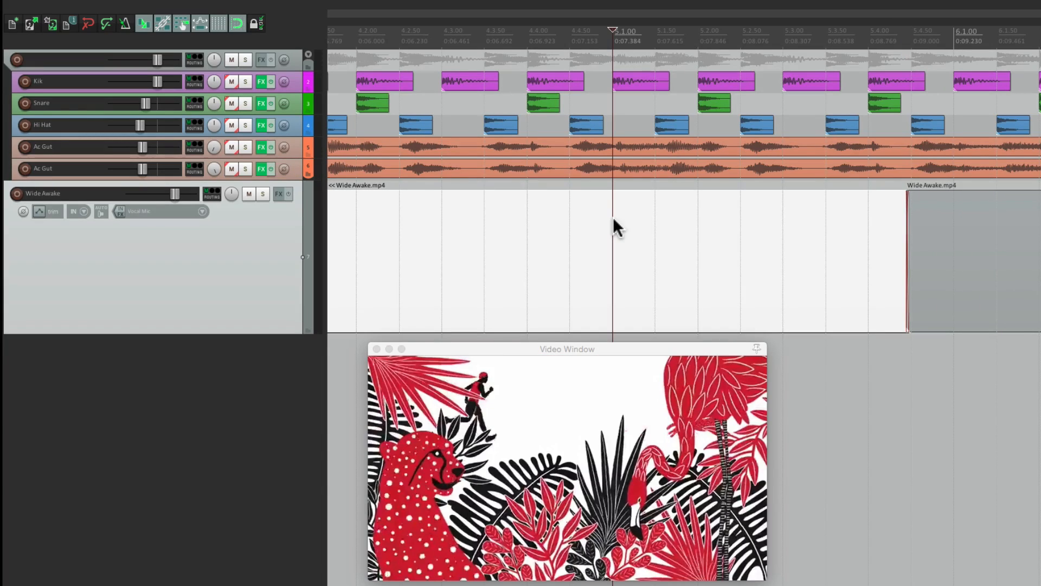
{"action": "key", "text": "s"}
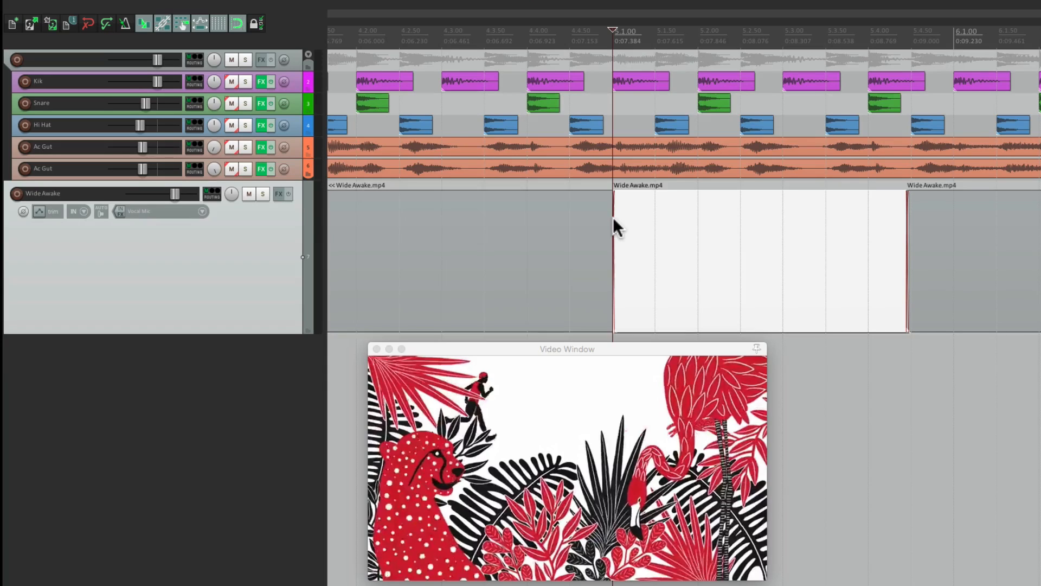
{"action": "key", "text": "Delete"}
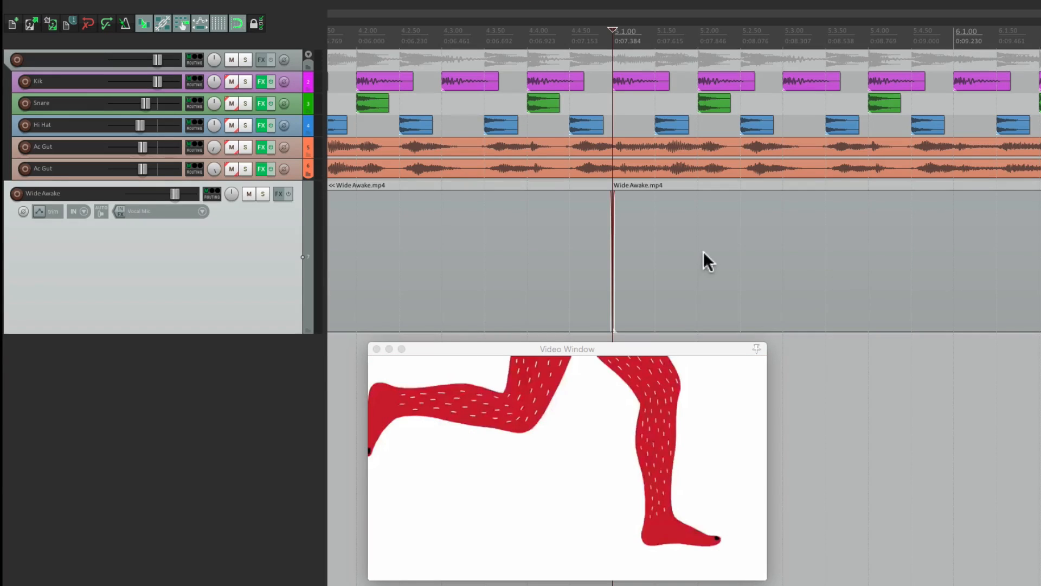
{"action": "left_click", "coordinate": [488, 185]}
{"action": "key", "text": "space"}
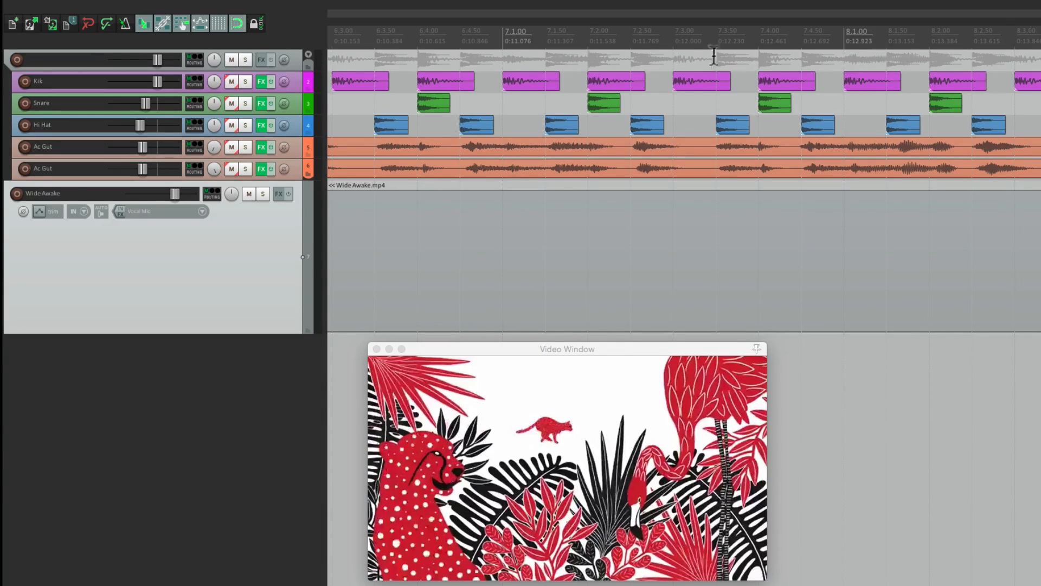
Step: Split the video at the cliff scene change at about 0:12.37 and at 7.1.00, and ripple-delete the segment between
{"action": "left_click", "coordinate": [693, 28]}
{"action": "left_click_drag", "start_coordinate": [712, 29], "coordinate": [742, 27]}
{"action": "left_click", "coordinate": [786, 229]}
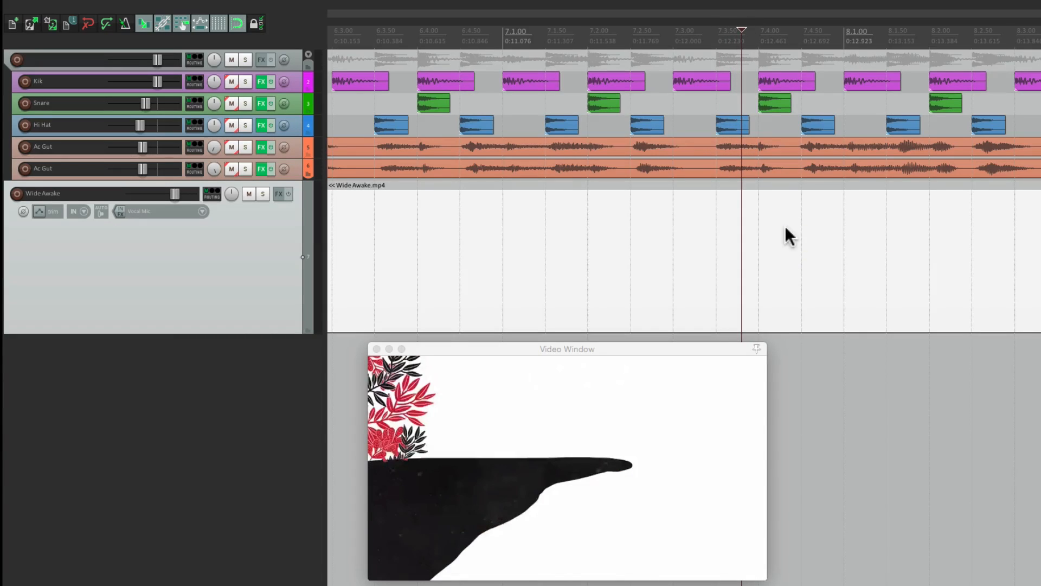
{"action": "key", "text": "s"}
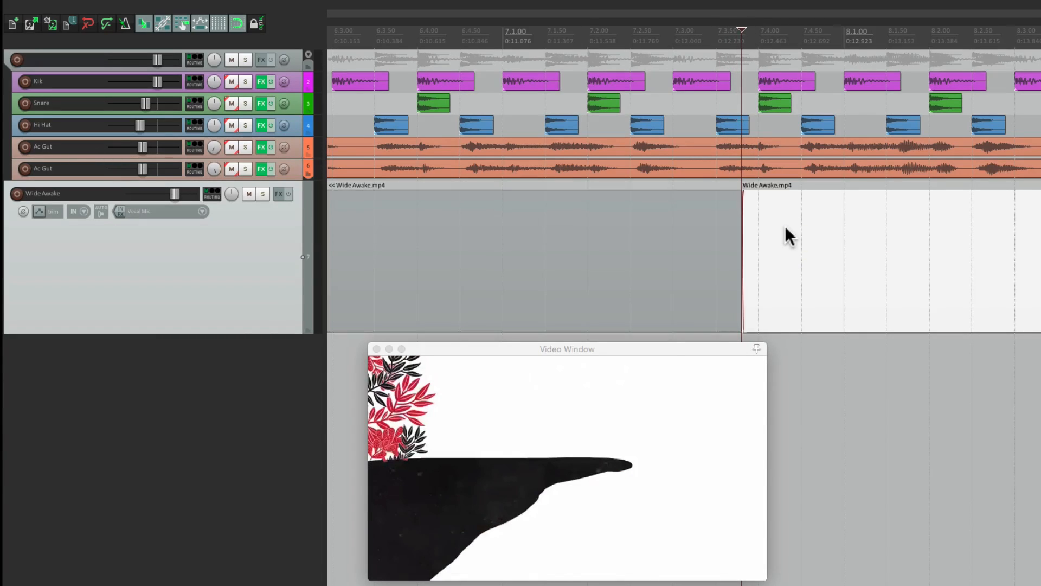
{"action": "left_click", "coordinate": [500, 223]}
{"action": "key", "text": "s"}
{"action": "key", "text": "Delete"}
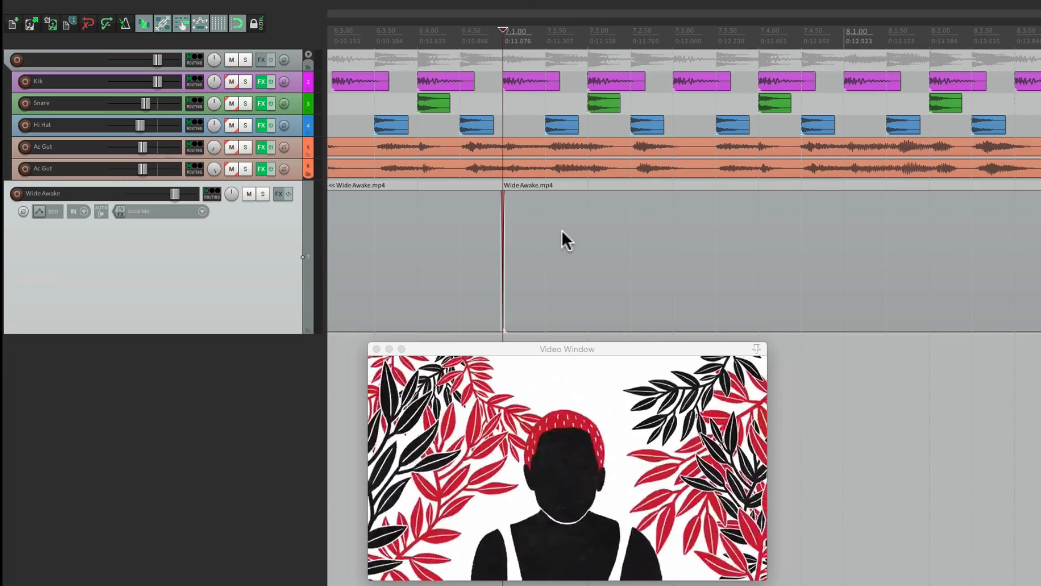
Step: Play the video with the music from just before 7.1.00 to check the cut to the cliff scene
{"action": "scroll", "coordinate": [532, 233], "scroll_direction": "down", "scroll_amount": 3}
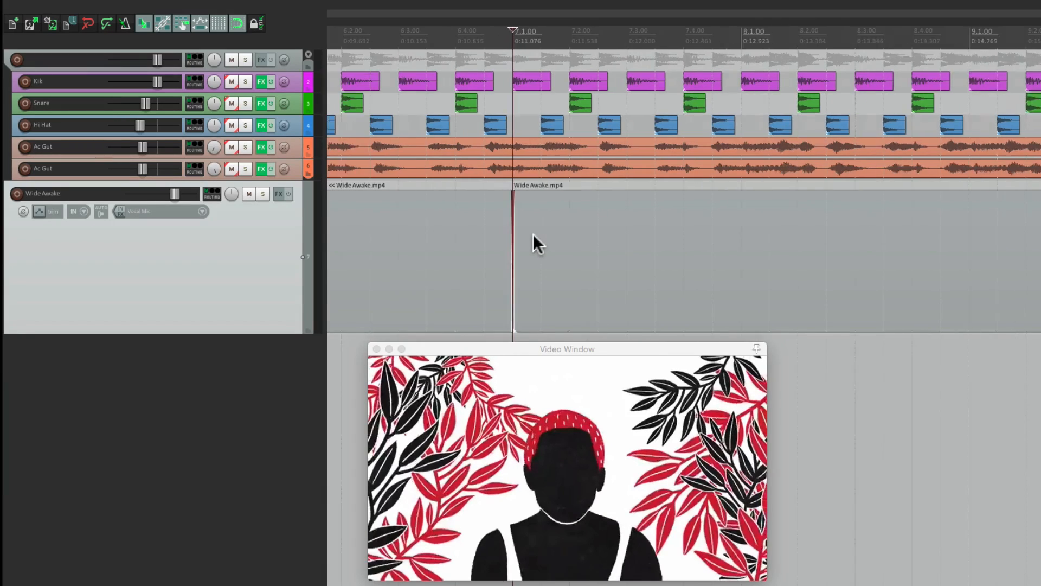
{"action": "left_click", "coordinate": [489, 184]}
{"action": "key", "text": "space"}
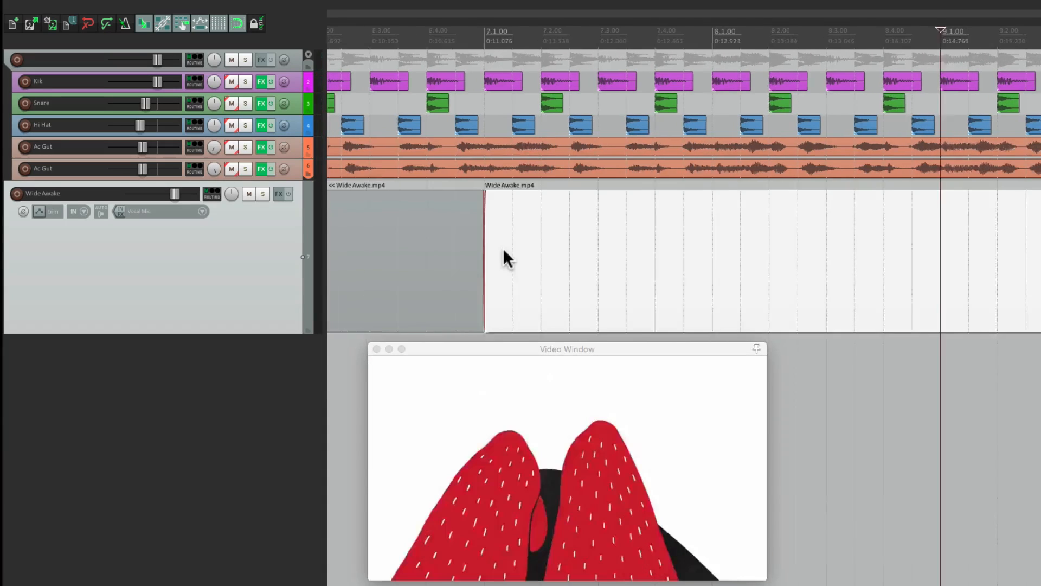
Step: Play the whole edited video from before its first clip to check every scene change against the music
{"action": "scroll", "coordinate": [503, 248], "scroll_direction": "down", "scroll_amount": 4}
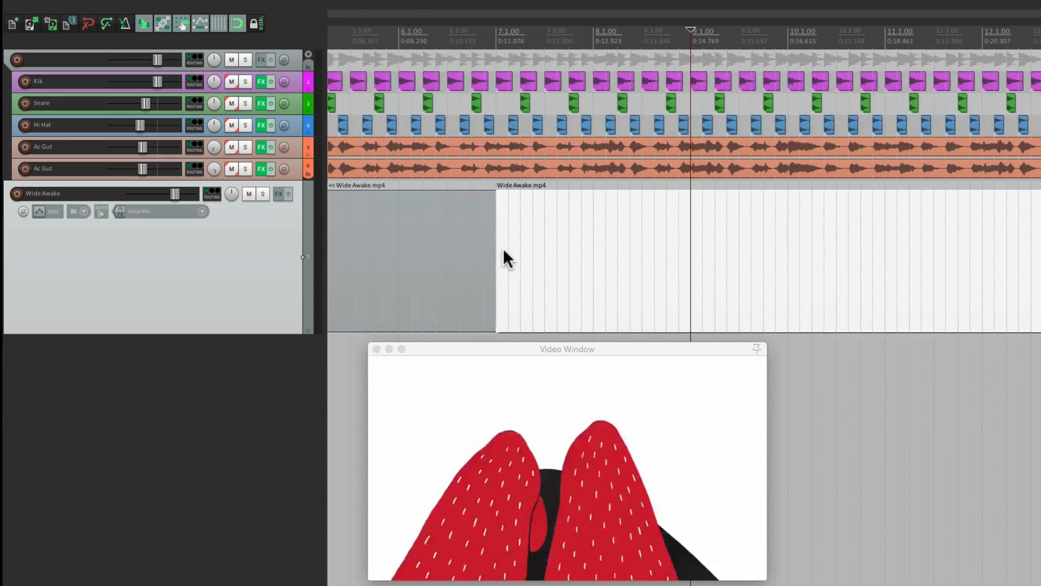
{"action": "scroll", "coordinate": [537, 263], "scroll_direction": "down", "scroll_amount": 5}
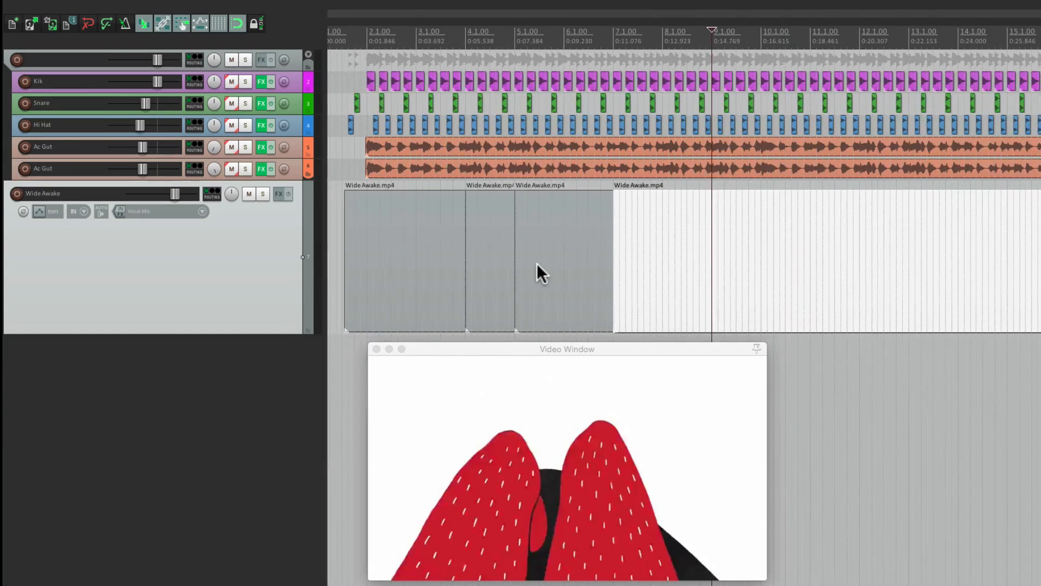
{"action": "left_click", "coordinate": [347, 243]}
{"action": "key", "text": "space"}
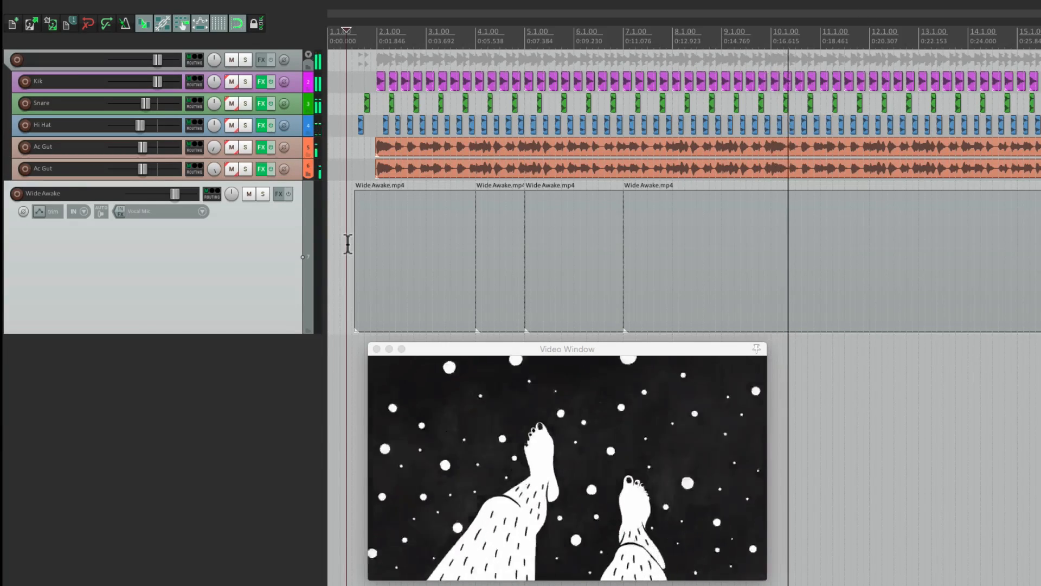
{"action": "key", "text": "space"}
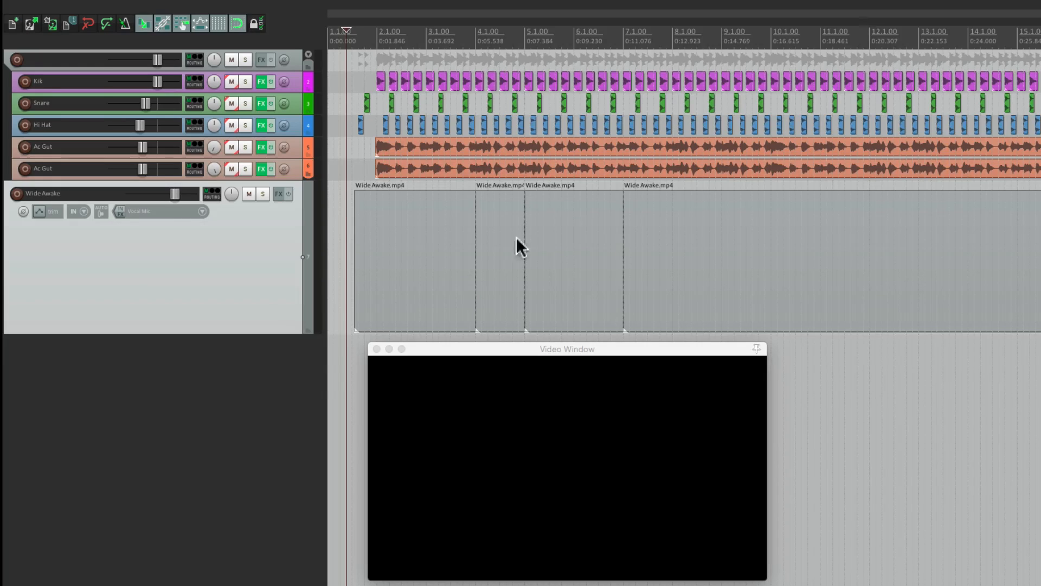
Step: Try a crossfade between the video clips at 4.1.00 by overlapping them, then trim the second clip back to the cut
{"action": "scroll", "coordinate": [484, 243], "scroll_direction": "up", "scroll_amount": 5}
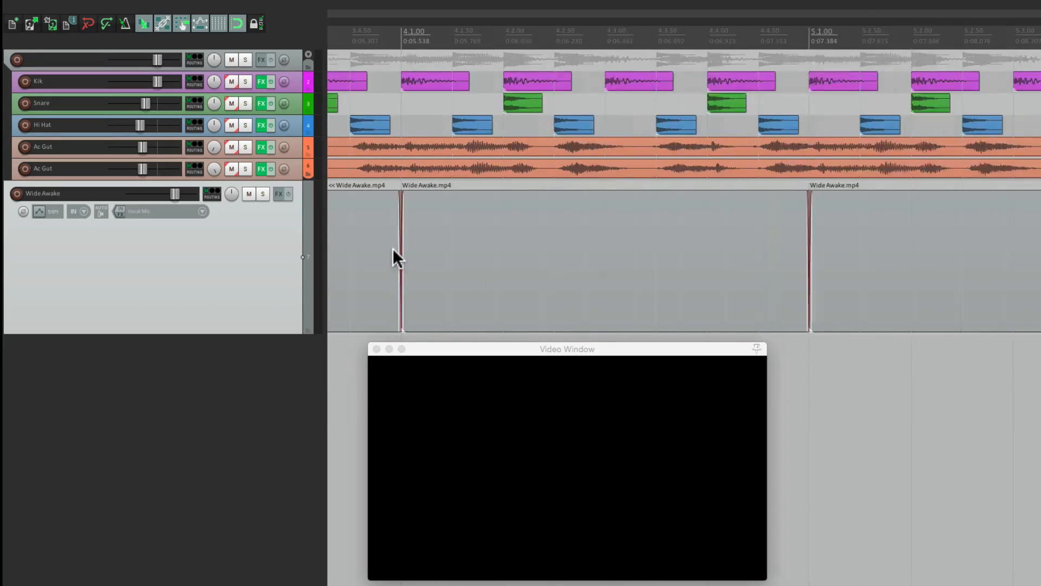
{"action": "scroll", "coordinate": [517, 250], "scroll_direction": "up", "scroll_amount": 6}
{"action": "scroll", "coordinate": [512, 250], "scroll_direction": "up", "scroll_amount": 2}
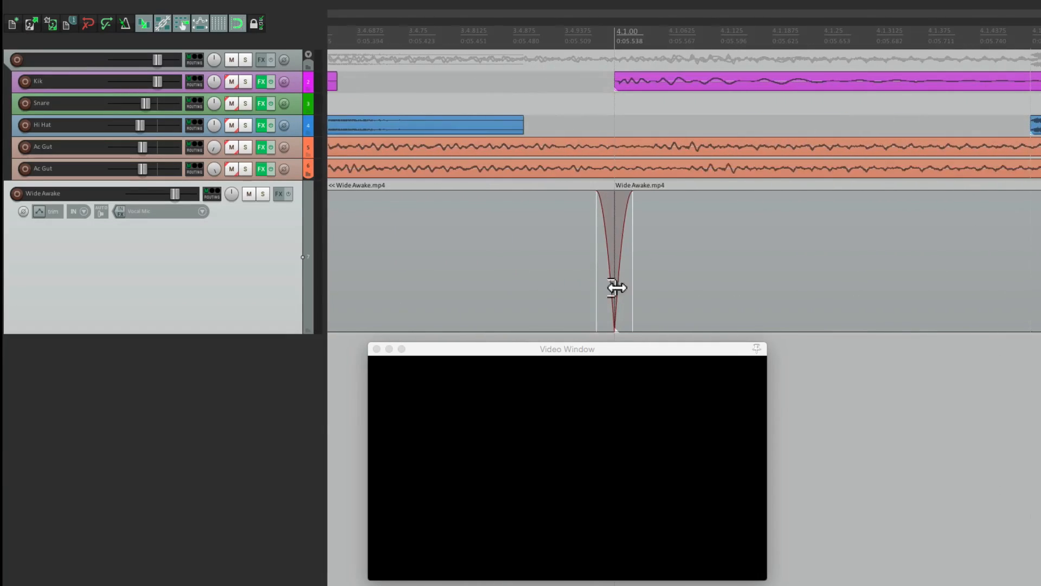
{"action": "left_click_drag", "start_coordinate": [617, 268], "coordinate": [445, 265]}
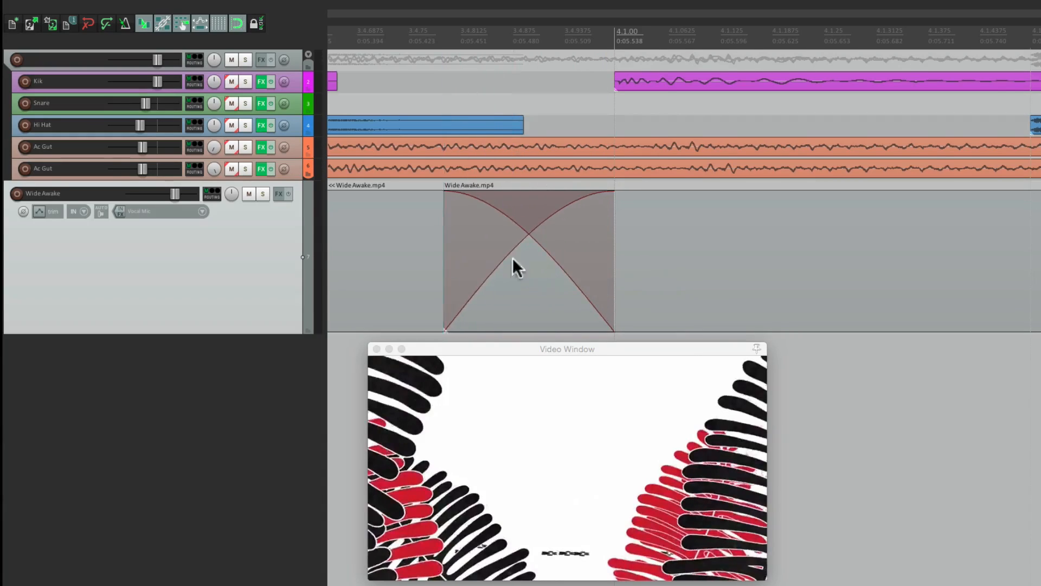
{"action": "key", "text": "space"}
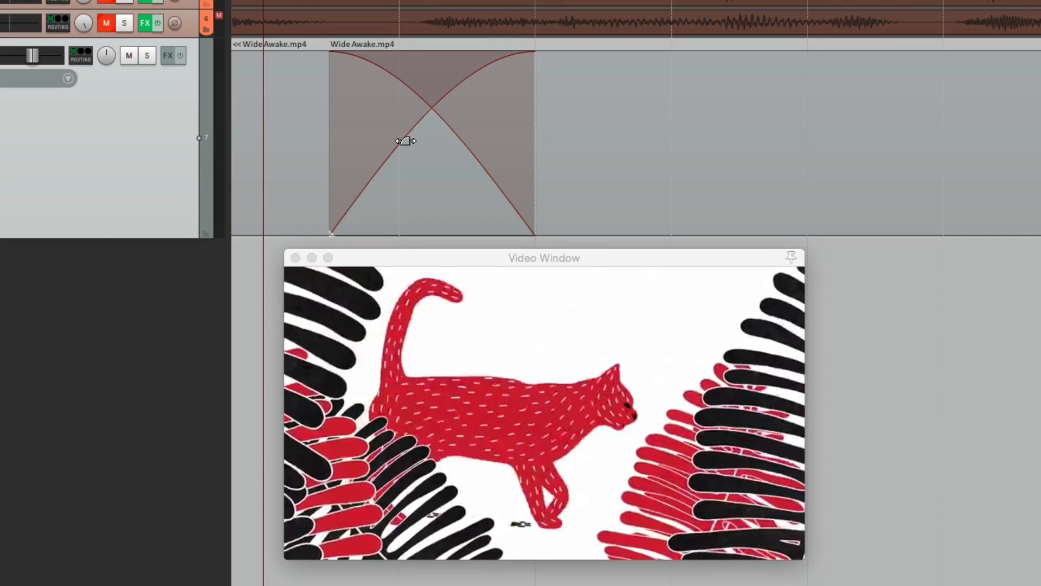
{"action": "left_click_drag", "start_coordinate": [330, 121], "coordinate": [530, 151]}
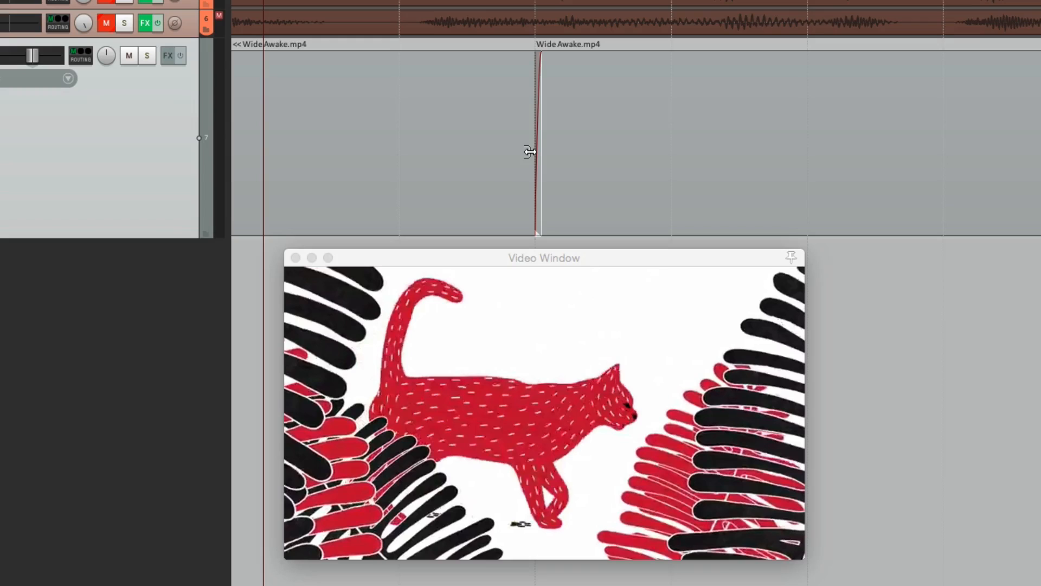
Step: Place the edit cursor between 2.1.00 and 3.1.00 in the fern scene and add a Video processor effect to the Wide Awake track
{"action": "scroll", "coordinate": [520, 148], "scroll_direction": "left", "scroll_amount": 10}
{"action": "scroll", "coordinate": [521, 148], "scroll_direction": "down", "scroll_amount": 4}
{"action": "scroll", "coordinate": [521, 149], "scroll_direction": "right", "scroll_amount": 5}
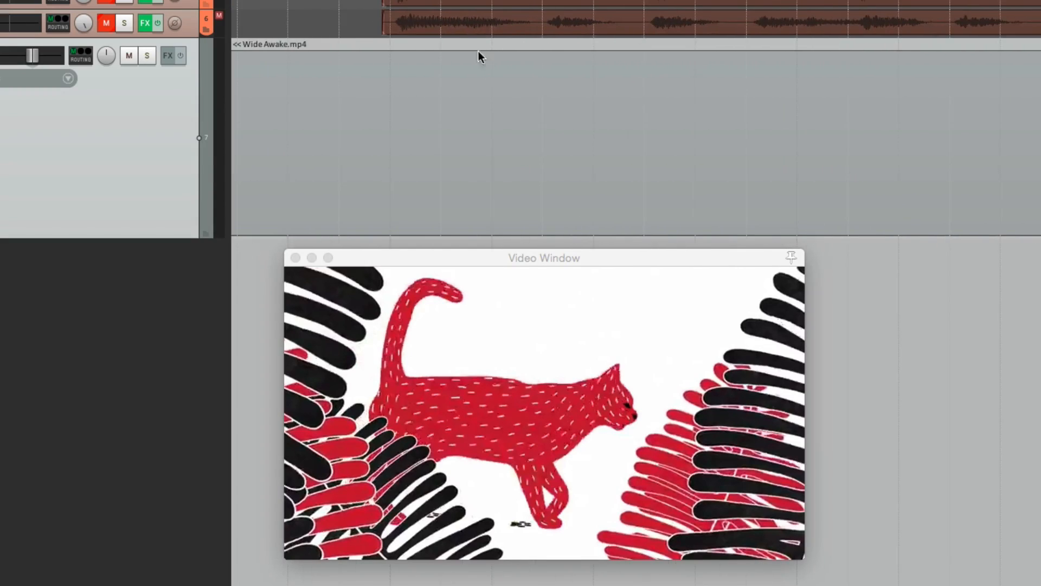
{"action": "left_click", "coordinate": [469, 48]}
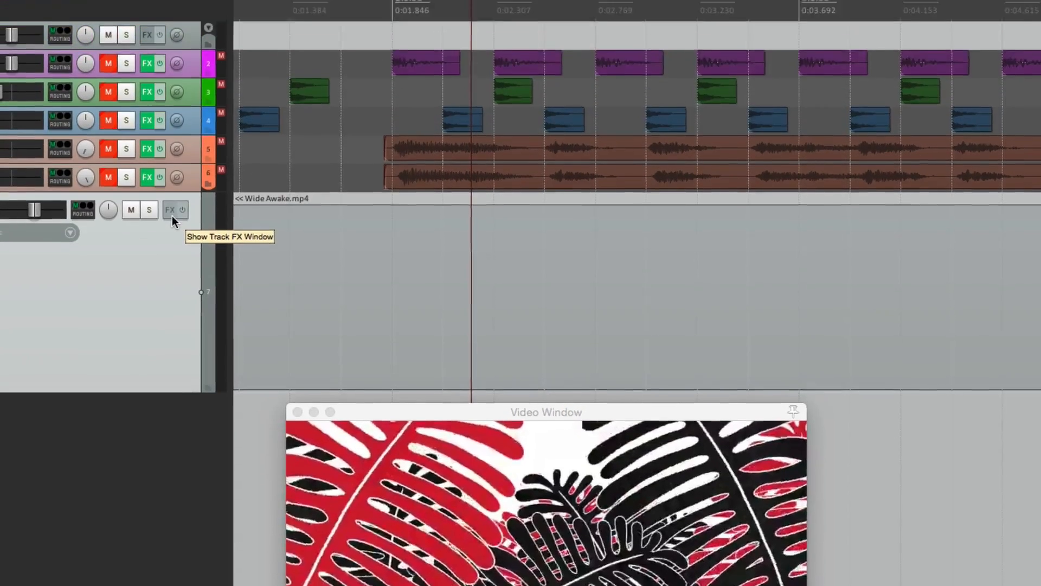
{"action": "left_click", "coordinate": [168, 56]}
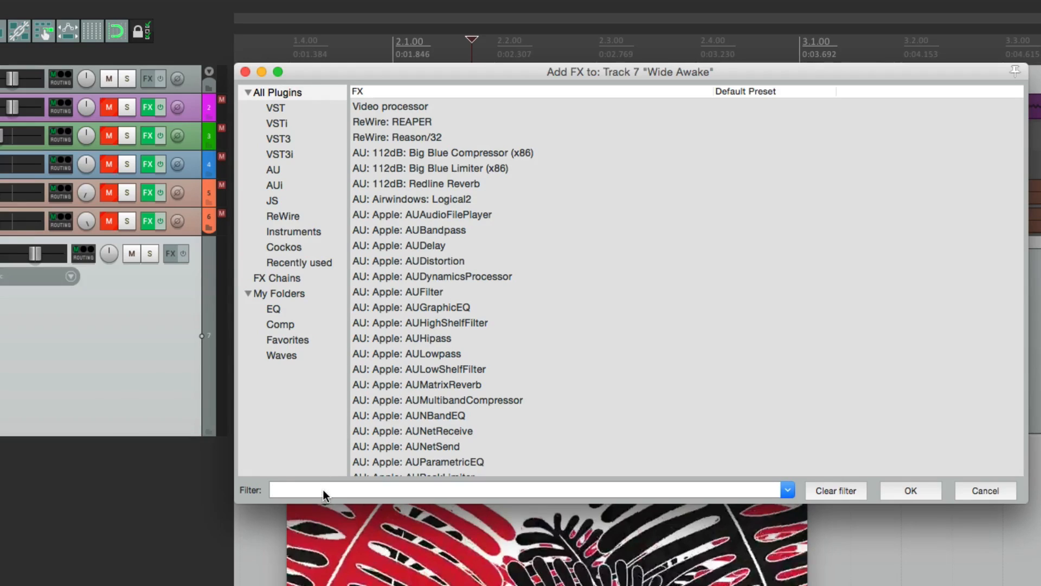
{"action": "type", "text": "video"}
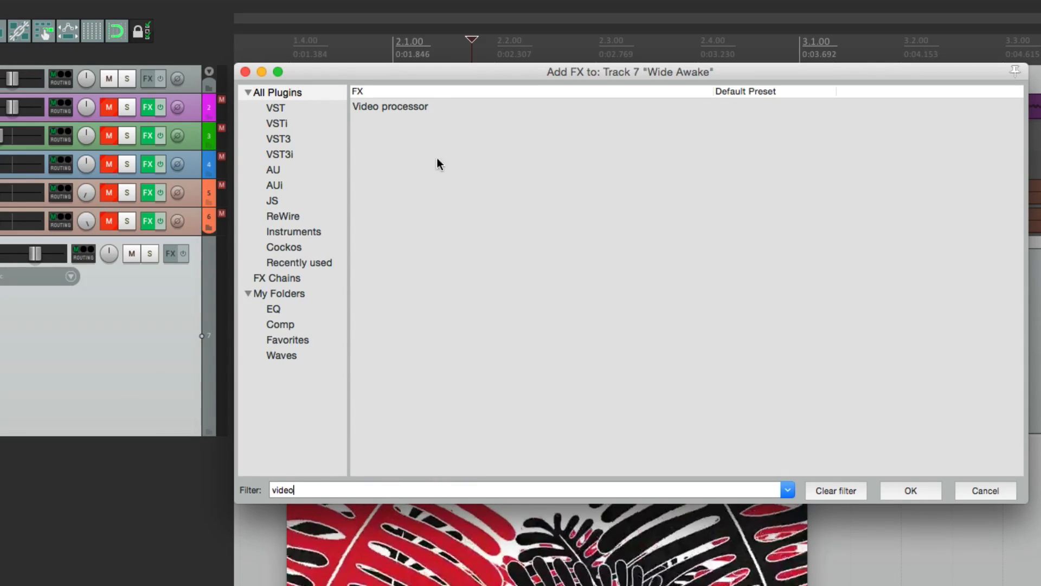
{"action": "double_click", "coordinate": [439, 108]}
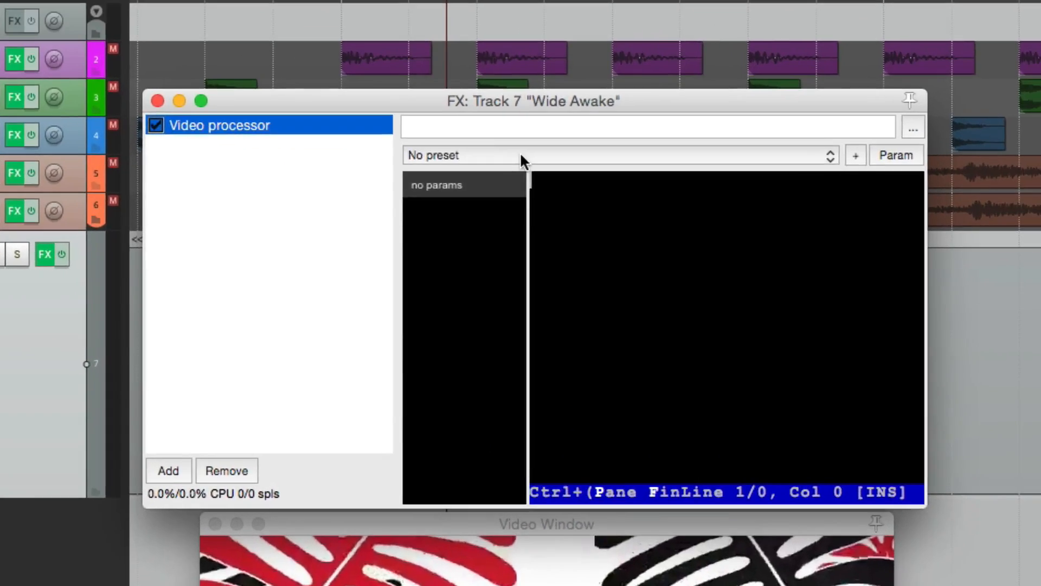
Step: Load the Track opacity/zoom/pan preset and try a zoom of 0.6, X offset of 0.2 and Y offset of 0.01
{"action": "left_click", "coordinate": [722, 181]}
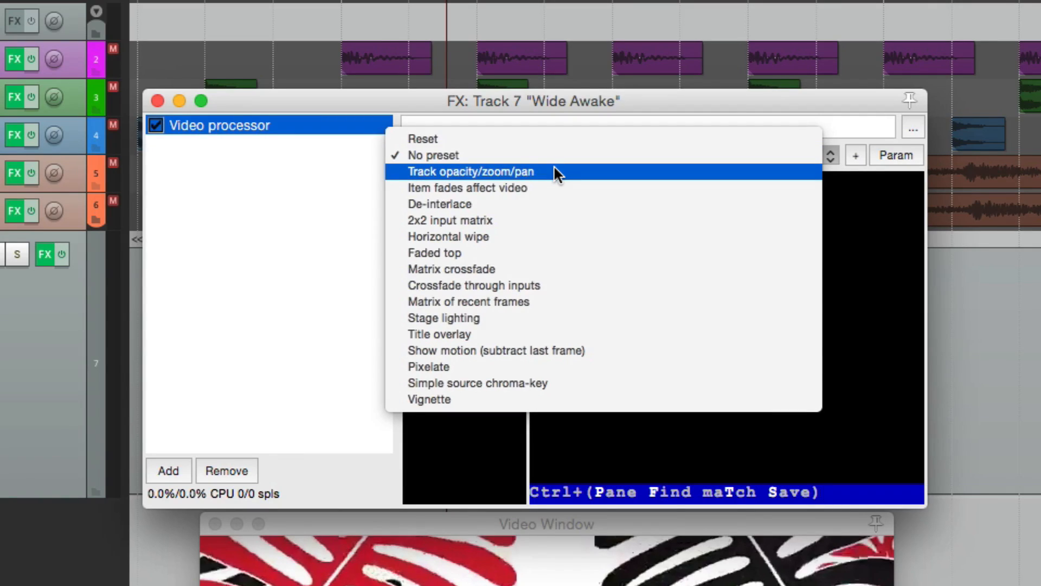
{"action": "left_click", "coordinate": [554, 168]}
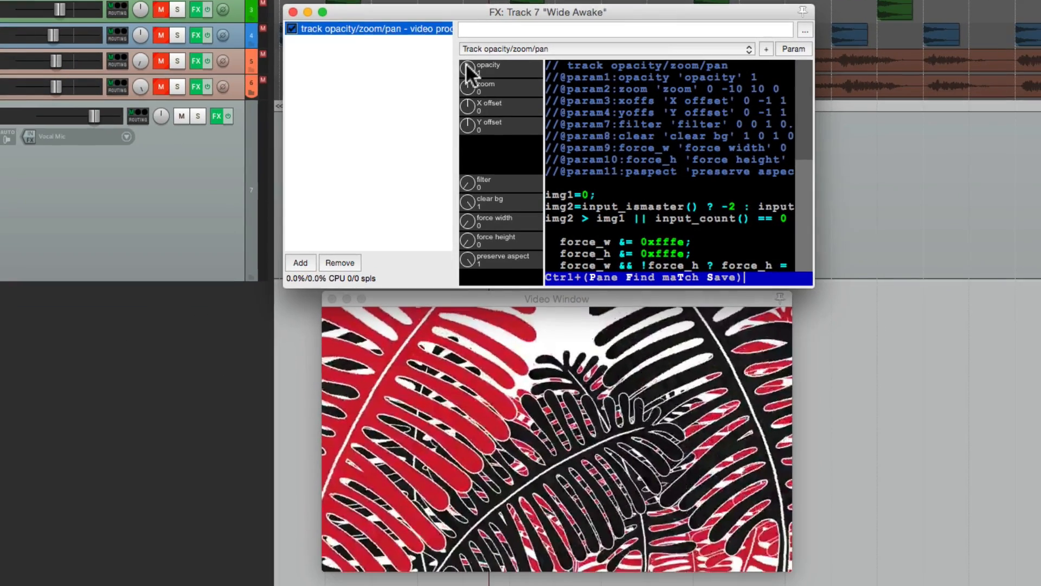
{"action": "left_click_drag", "start_coordinate": [415, 184], "coordinate": [412, 275]}
{"action": "left_click_drag", "start_coordinate": [459, 118], "coordinate": [499, 132]}
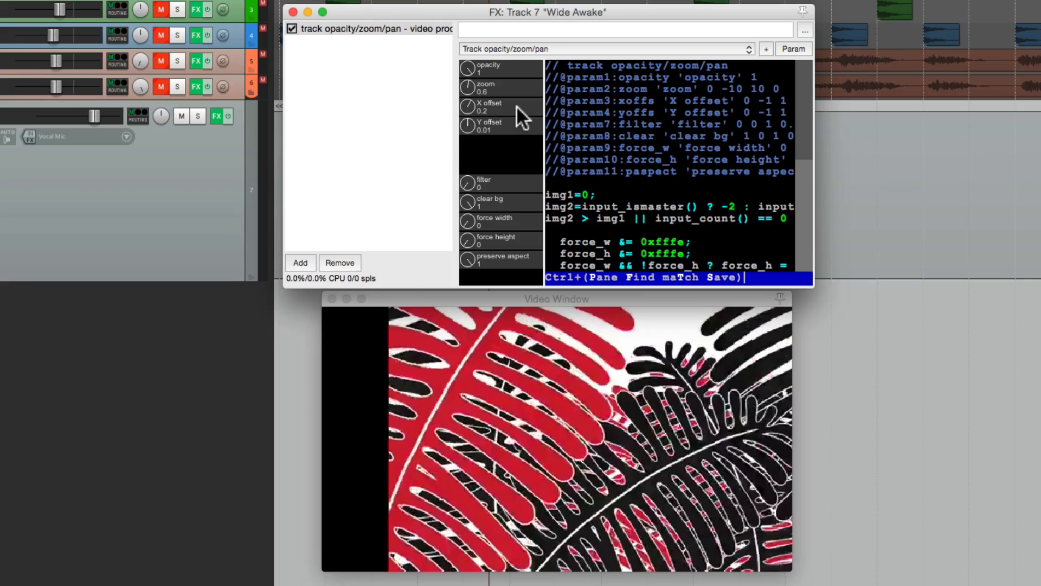
Step: Reset the video's zoom, X offset and Y offset to 0
{"action": "double_click", "coordinate": [468, 84]}
{"action": "double_click", "coordinate": [471, 106]}
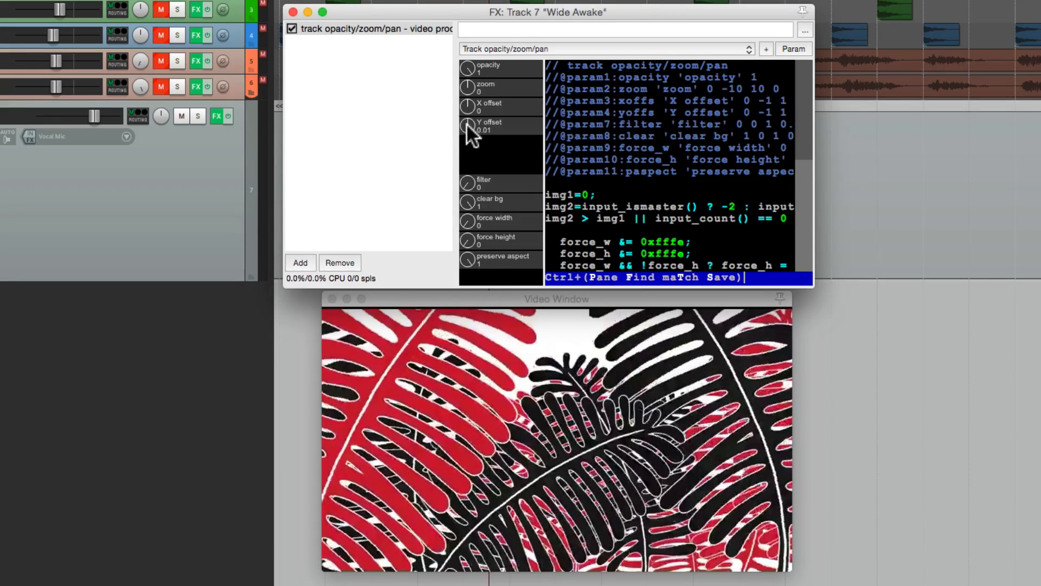
{"action": "double_click", "coordinate": [468, 127]}
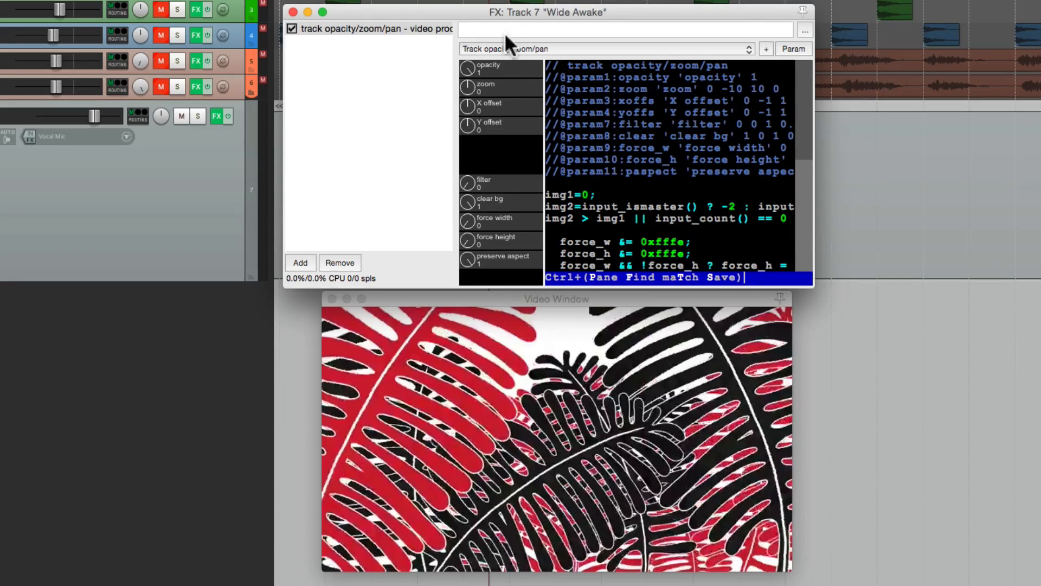
Step: Switch the video processor to the Horizontal wipe preset and adjust the wipe position until the full picture shows
{"action": "left_click", "coordinate": [506, 49]}
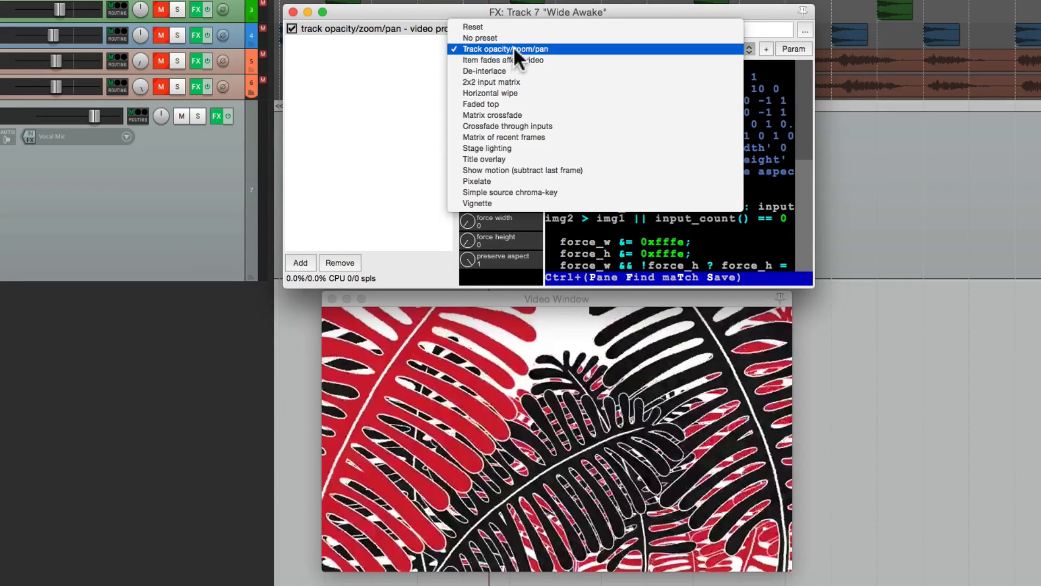
{"action": "left_click", "coordinate": [544, 90]}
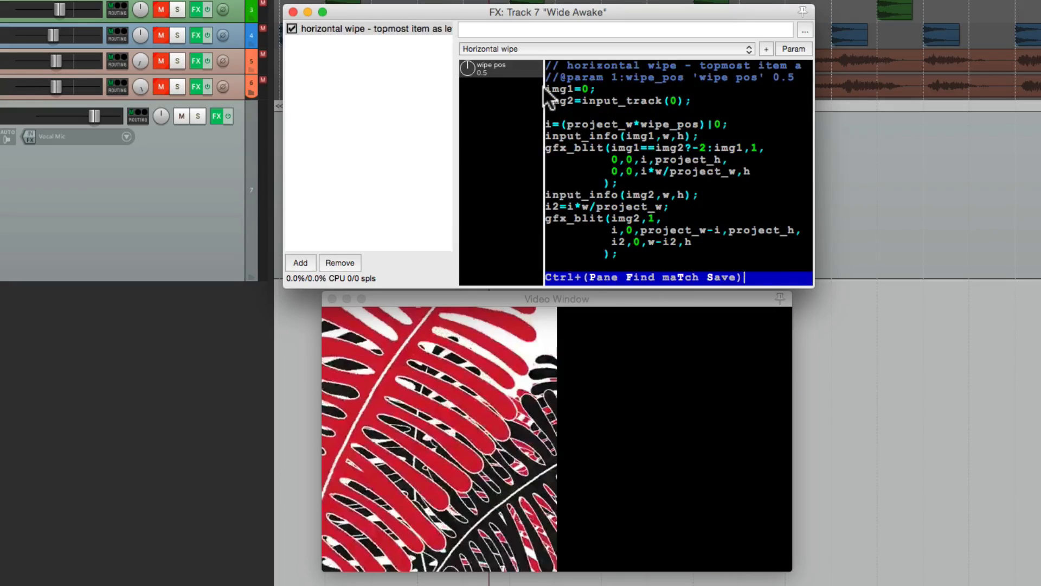
{"action": "left_click_drag", "start_coordinate": [473, 76], "coordinate": [491, 47]}
Step: Load the Faded top preset and bypass and re-enable the video processor to compare the picture
{"action": "left_click", "coordinate": [491, 47]}
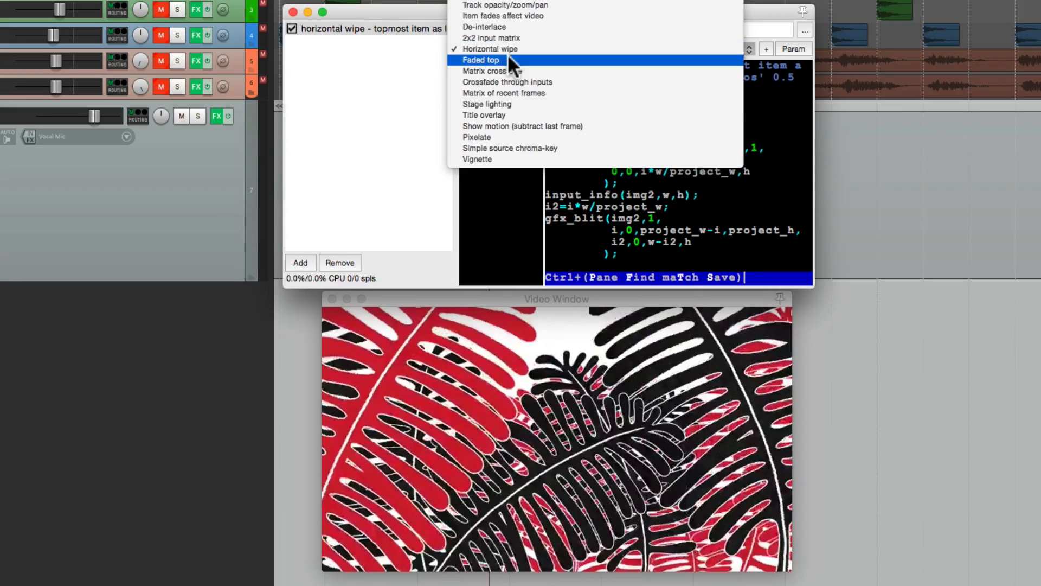
{"action": "left_click", "coordinate": [507, 54]}
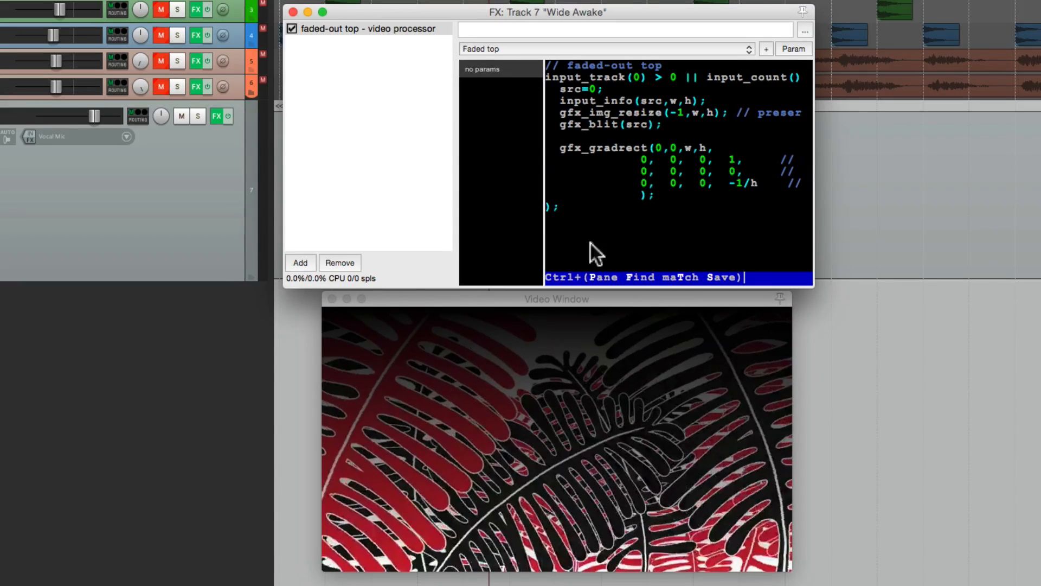
{"action": "left_click", "coordinate": [292, 28]}
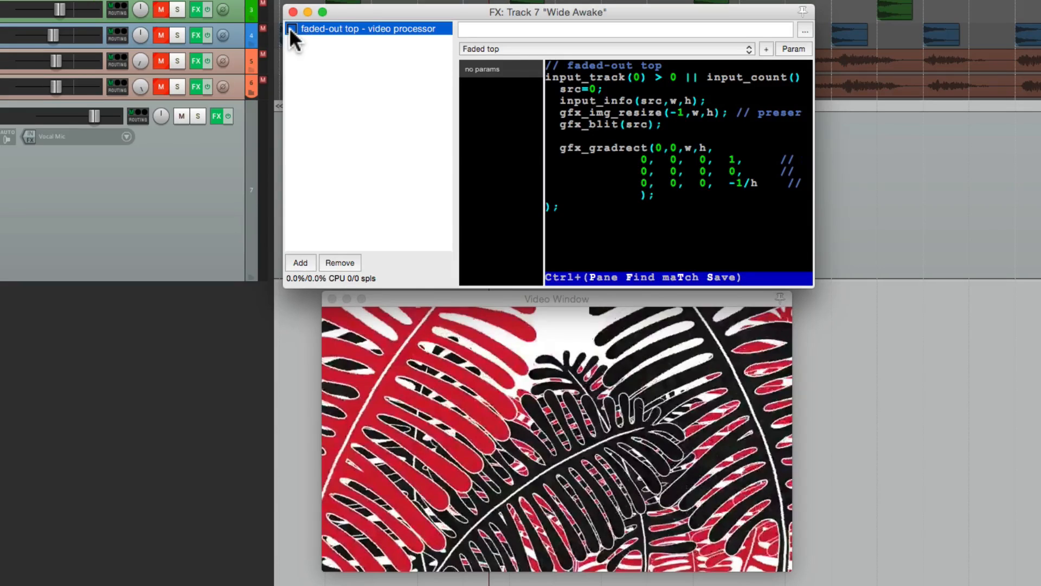
{"action": "left_click", "coordinate": [292, 28]}
Step: Load the Matrix of recent frames preset and try scale values of 0.32 and 0.2
{"action": "left_click", "coordinate": [491, 53]}
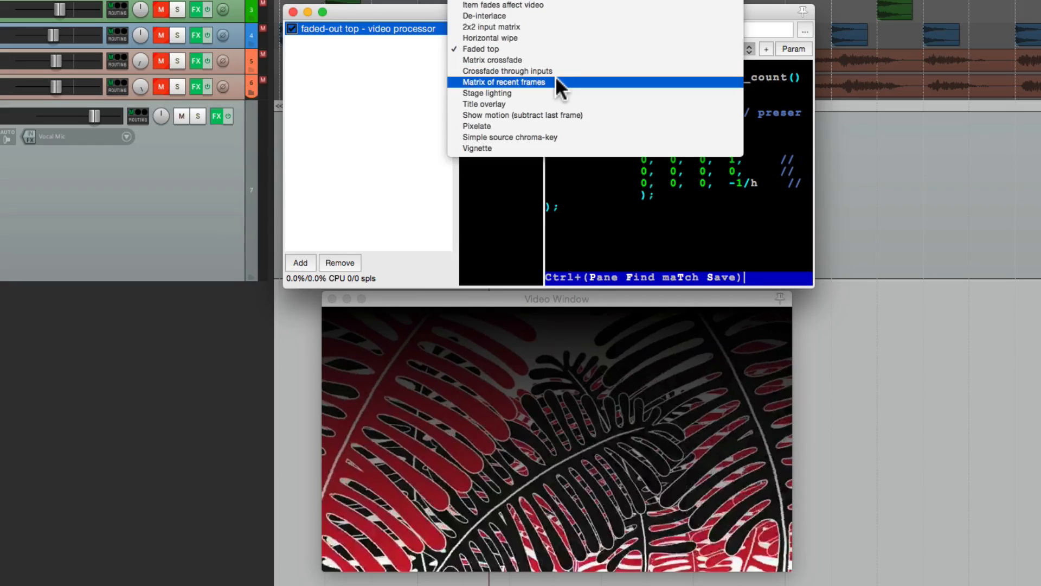
{"action": "left_click", "coordinate": [555, 77]}
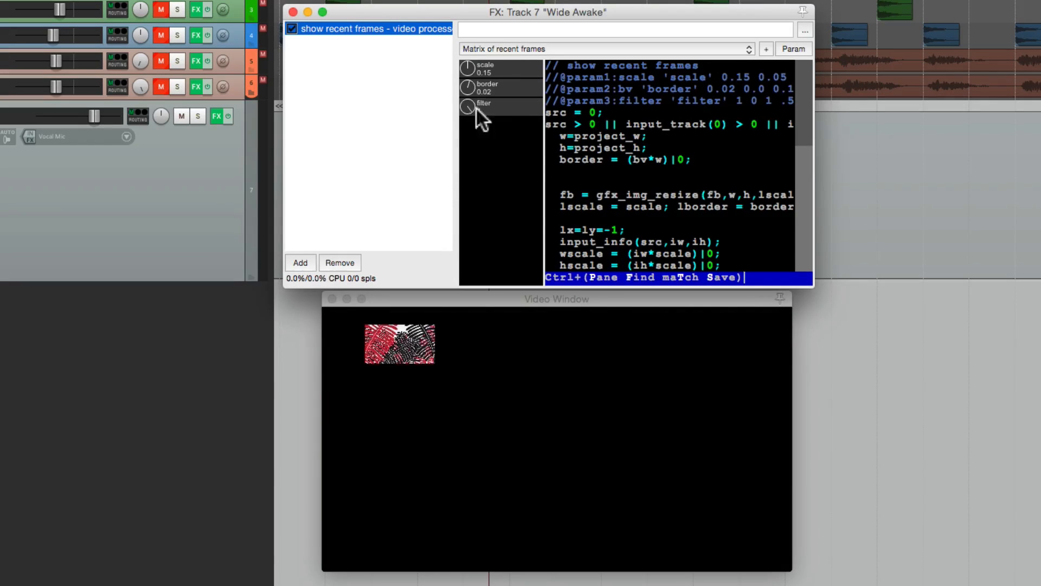
{"action": "mouse_move", "coordinate": [467, 67]}
{"action": "left_mouse_down"}
{"action": "mouse_move", "coordinate": [471, 44]}
{"action": "mouse_move", "coordinate": [469, 55]}
{"action": "left_mouse_up"}
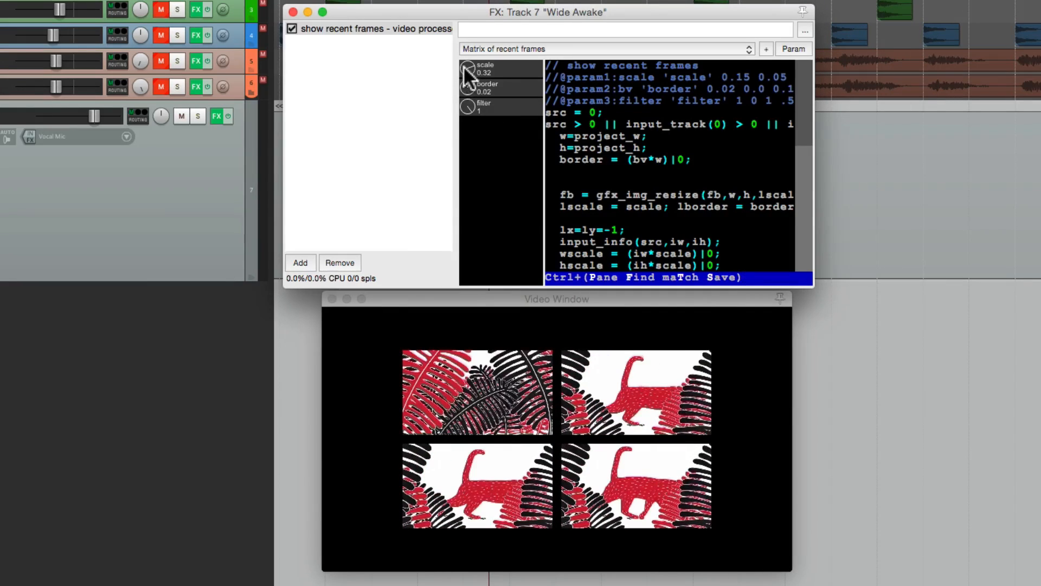
{"action": "mouse_move", "coordinate": [464, 76]}
{"action": "left_mouse_down"}
{"action": "mouse_move", "coordinate": [456, 89]}
{"action": "mouse_move", "coordinate": [460, 79]}
{"action": "left_mouse_up"}
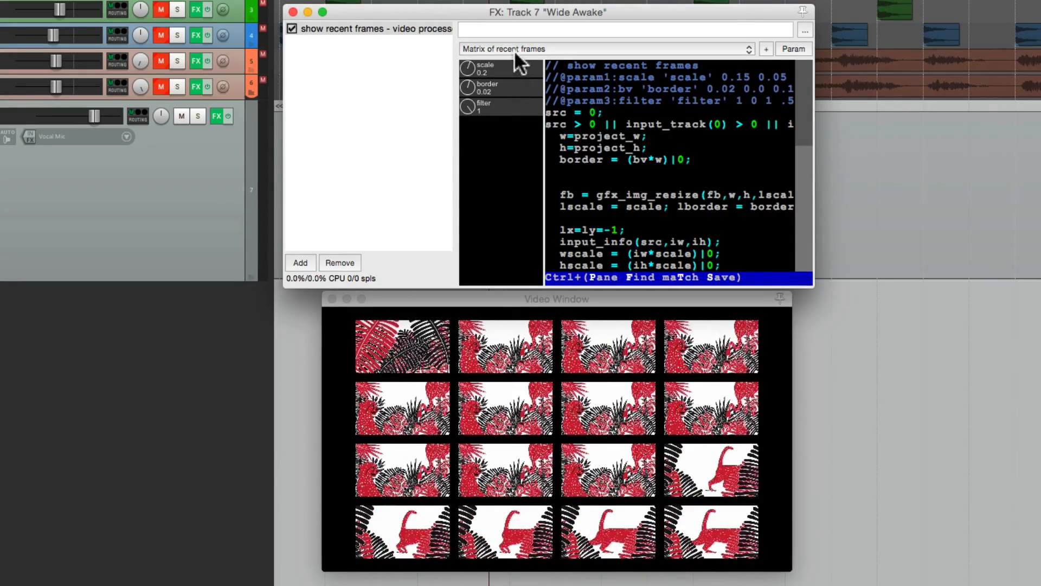
Step: Switch to the Stage lighting preset, try its alpha control and raise the speed to 2
{"action": "left_click", "coordinate": [514, 50]}
{"action": "left_click", "coordinate": [528, 59]}
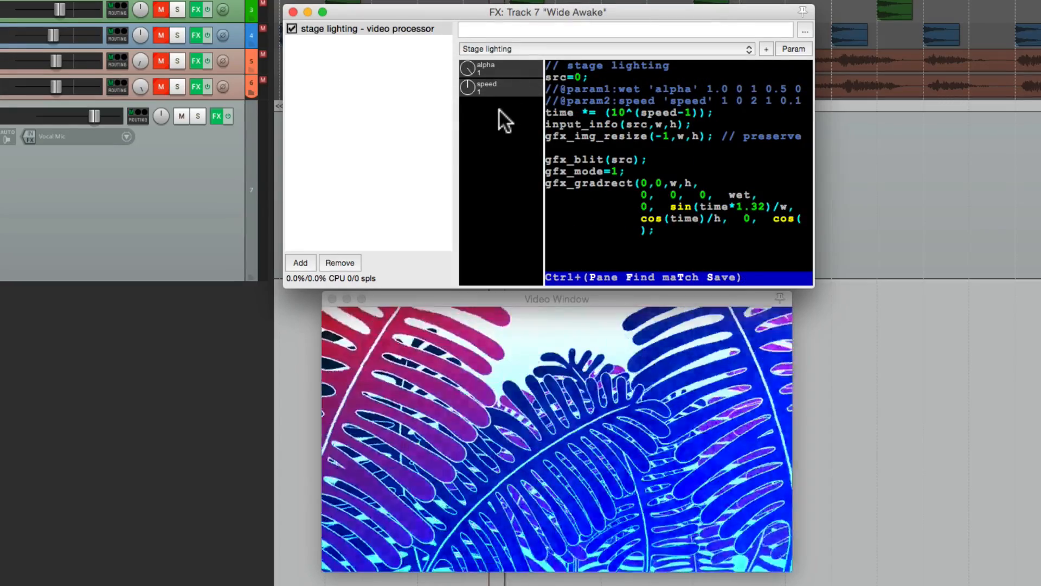
{"action": "mouse_move", "coordinate": [470, 71]}
{"action": "left_mouse_down"}
{"action": "mouse_move", "coordinate": [460, 133]}
{"action": "mouse_move", "coordinate": [453, 61]}
{"action": "mouse_move", "coordinate": [465, 66]}
{"action": "left_mouse_up"}
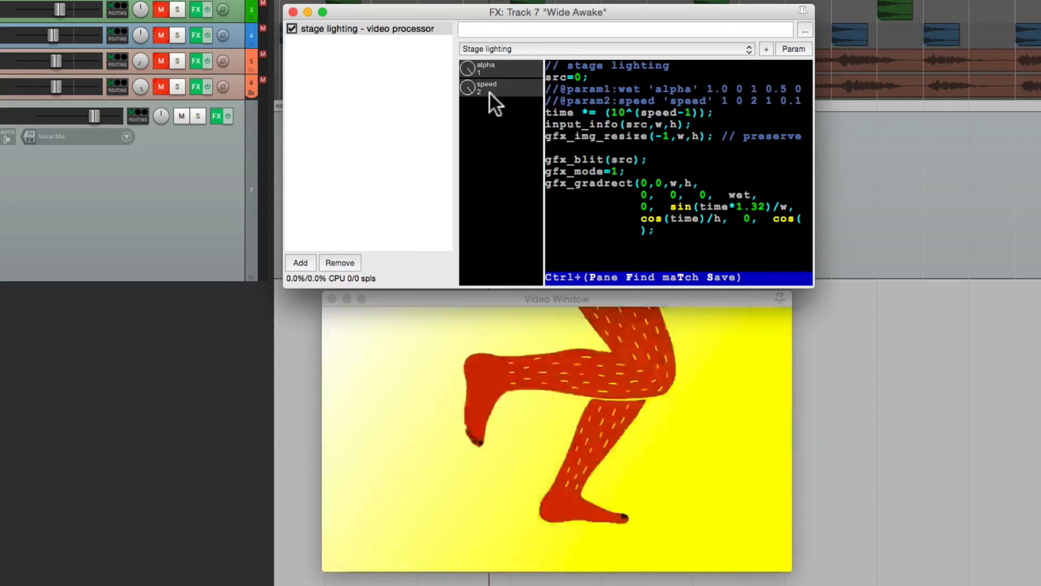
Step: Load the Title overlay preset, change its title text to "Good Morning" and save the code
{"action": "left_click", "coordinate": [534, 48]}
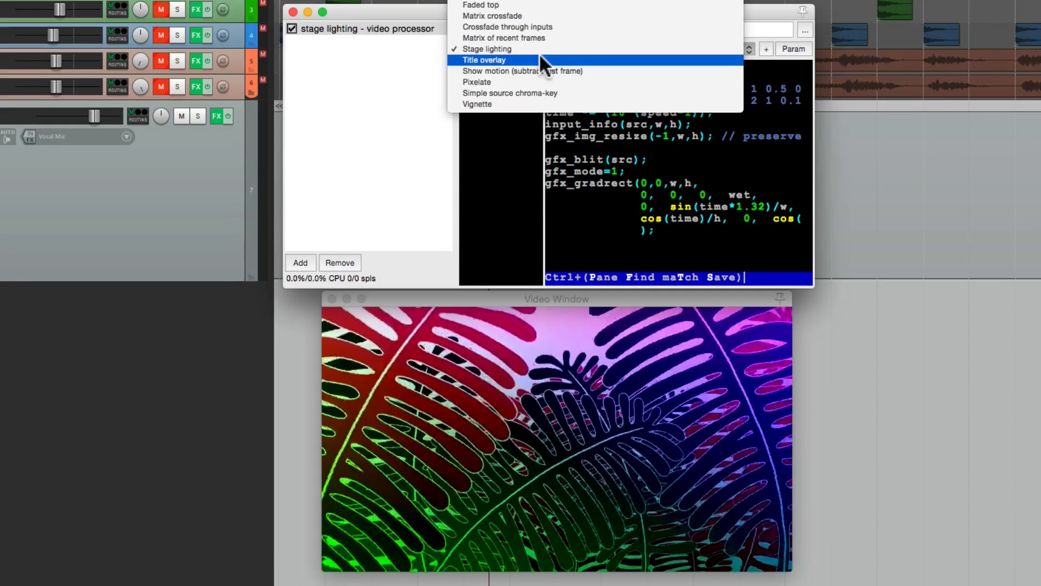
{"action": "left_click", "coordinate": [537, 60]}
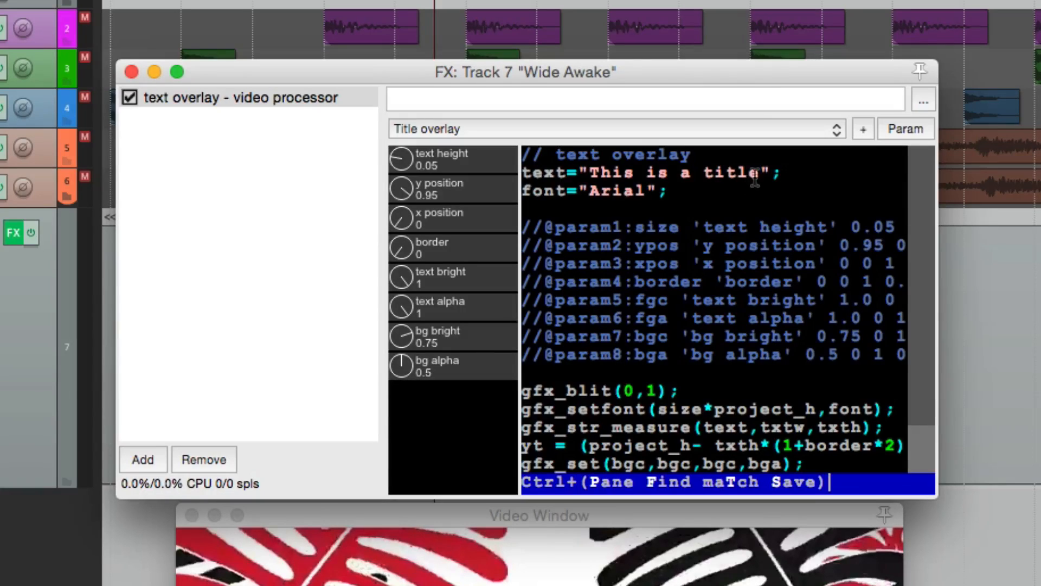
{"action": "left_click_drag", "start_coordinate": [761, 173], "coordinate": [603, 211]}
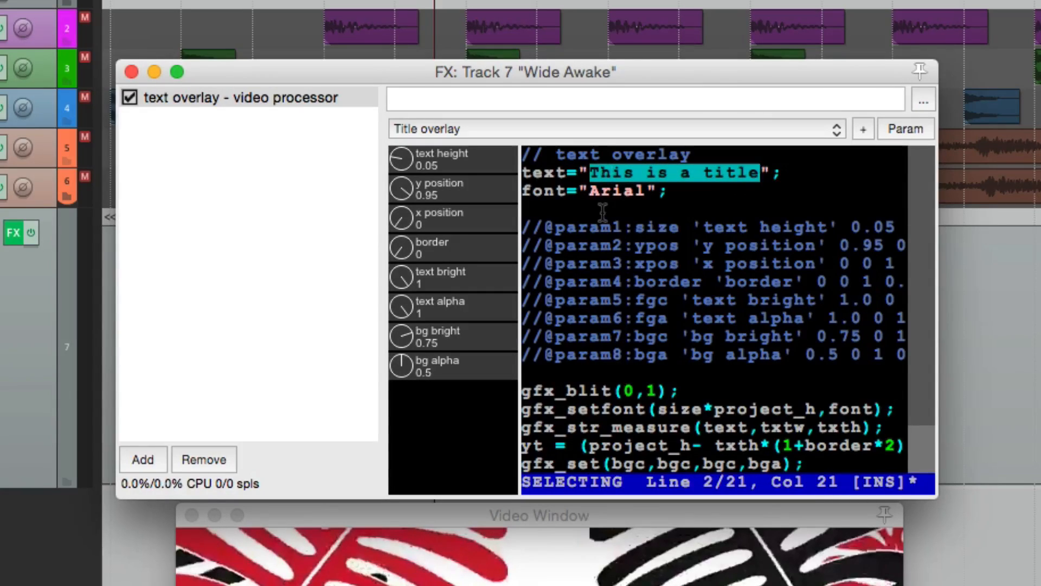
{"action": "type", "text": "Good Morning"}
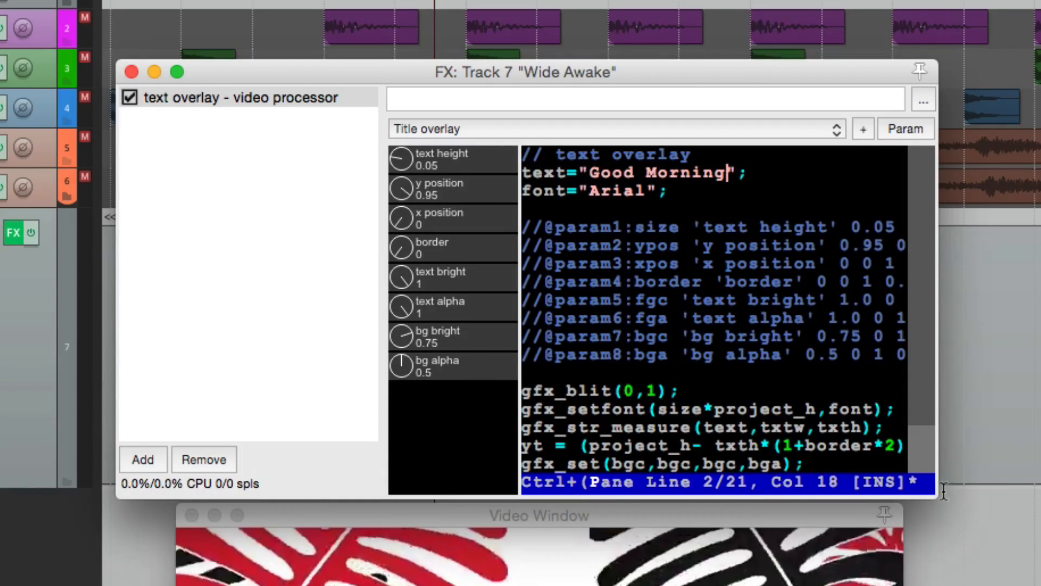
{"action": "left_click_drag", "start_coordinate": [941, 492], "coordinate": [1038, 494]}
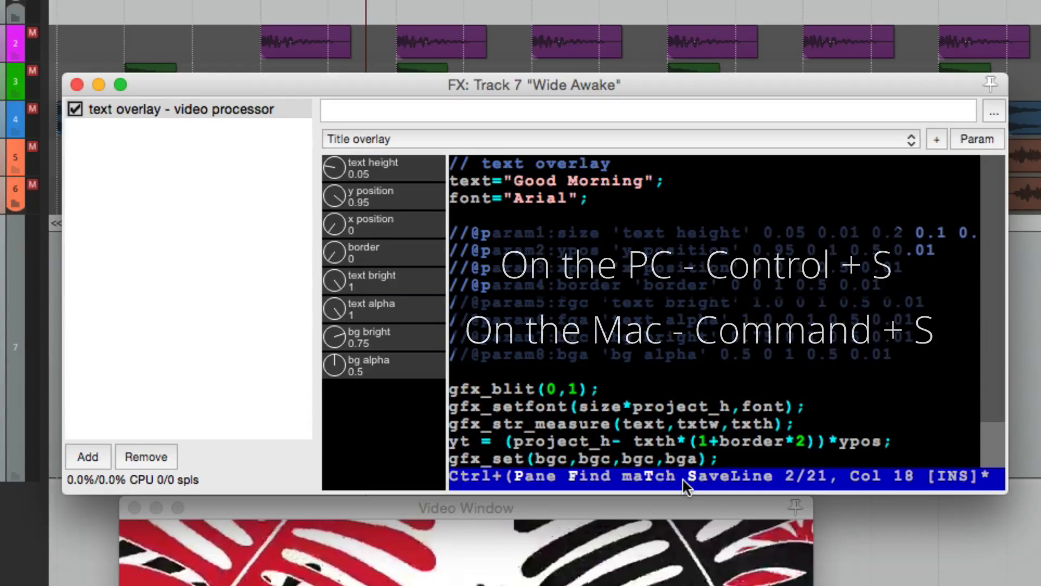
{"action": "key", "text": "super+s"}
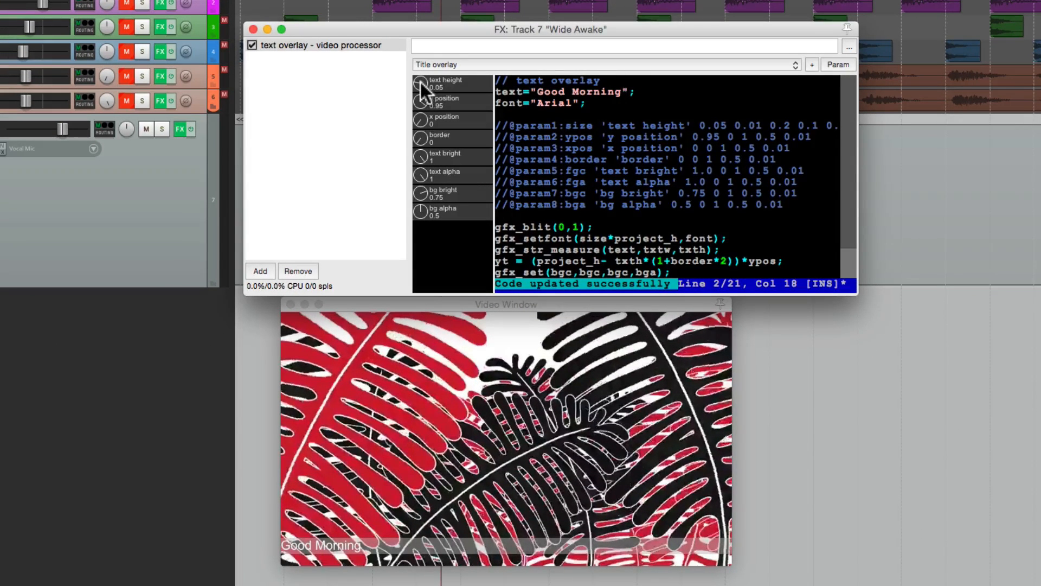
Step: Set the title's text height to 0.18, y position 0.35, x position 0.43, border 0.1, bg bright 0.52 and bg alpha 0.71
{"action": "left_click_drag", "start_coordinate": [421, 83], "coordinate": [429, 57]}
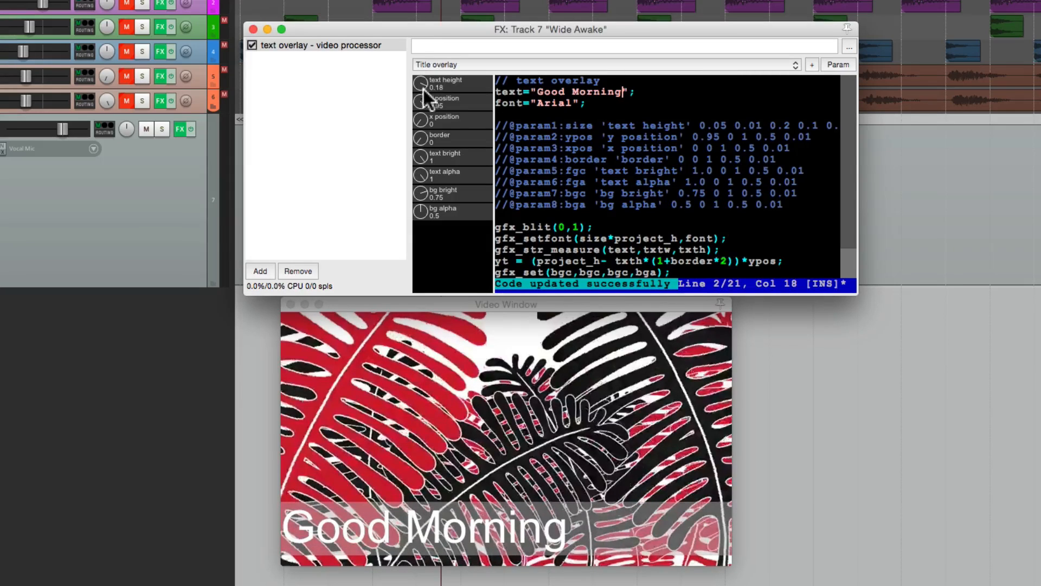
{"action": "mouse_move", "coordinate": [421, 99]}
{"action": "left_mouse_down"}
{"action": "mouse_move", "coordinate": [411, 140]}
{"action": "mouse_move", "coordinate": [431, 96]}
{"action": "left_mouse_up"}
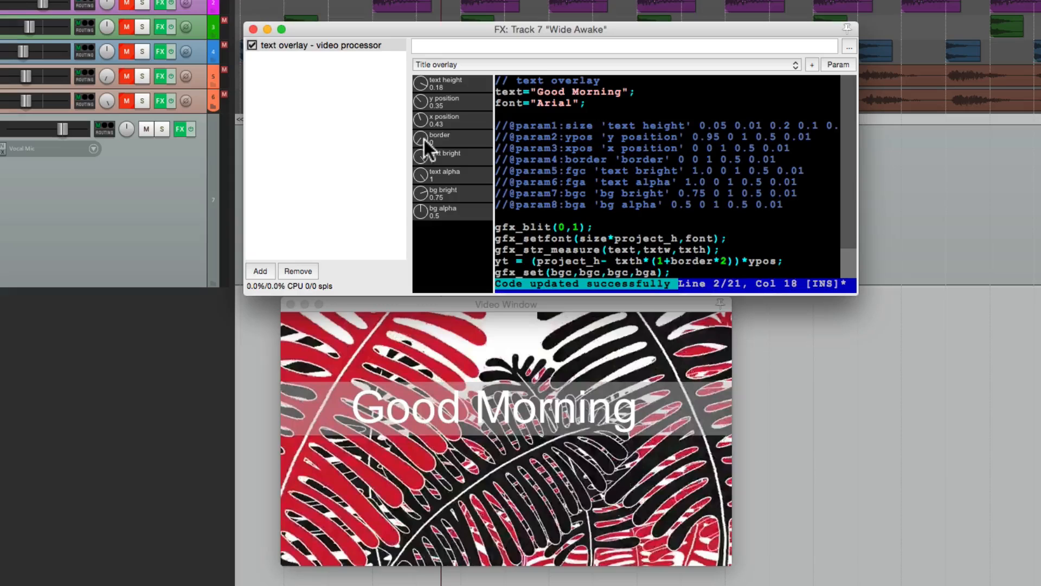
{"action": "mouse_move", "coordinate": [424, 140]}
{"action": "left_mouse_down"}
{"action": "mouse_move", "coordinate": [432, 106]}
{"action": "mouse_move", "coordinate": [439, 142]}
{"action": "mouse_move", "coordinate": [419, 183]}
{"action": "mouse_move", "coordinate": [424, 149]}
{"action": "mouse_move", "coordinate": [408, 239]}
{"action": "mouse_move", "coordinate": [420, 144]}
{"action": "left_mouse_up"}
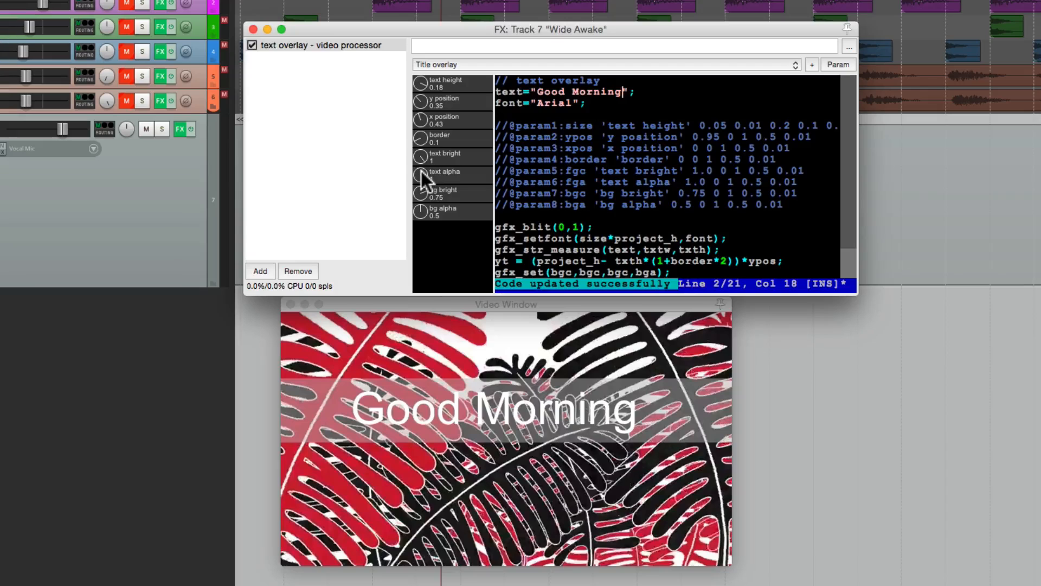
{"action": "mouse_move", "coordinate": [421, 172]}
{"action": "left_mouse_down"}
{"action": "mouse_move", "coordinate": [395, 281]}
{"action": "mouse_move", "coordinate": [406, 172]}
{"action": "left_mouse_up"}
{"action": "mouse_move", "coordinate": [424, 193]}
{"action": "left_mouse_down"}
{"action": "mouse_move", "coordinate": [403, 258]}
{"action": "mouse_move", "coordinate": [425, 157]}
{"action": "mouse_move", "coordinate": [419, 187]}
{"action": "left_mouse_up"}
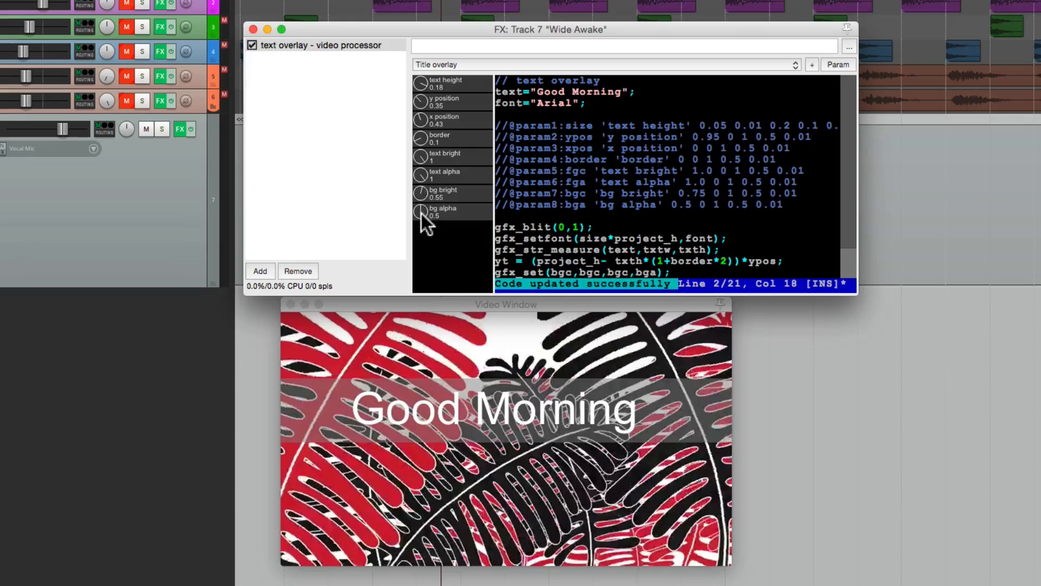
{"action": "mouse_move", "coordinate": [420, 214]}
{"action": "left_mouse_down"}
{"action": "mouse_move", "coordinate": [418, 225]}
{"action": "mouse_move", "coordinate": [421, 175]}
{"action": "mouse_move", "coordinate": [418, 226]}
{"action": "left_mouse_up"}
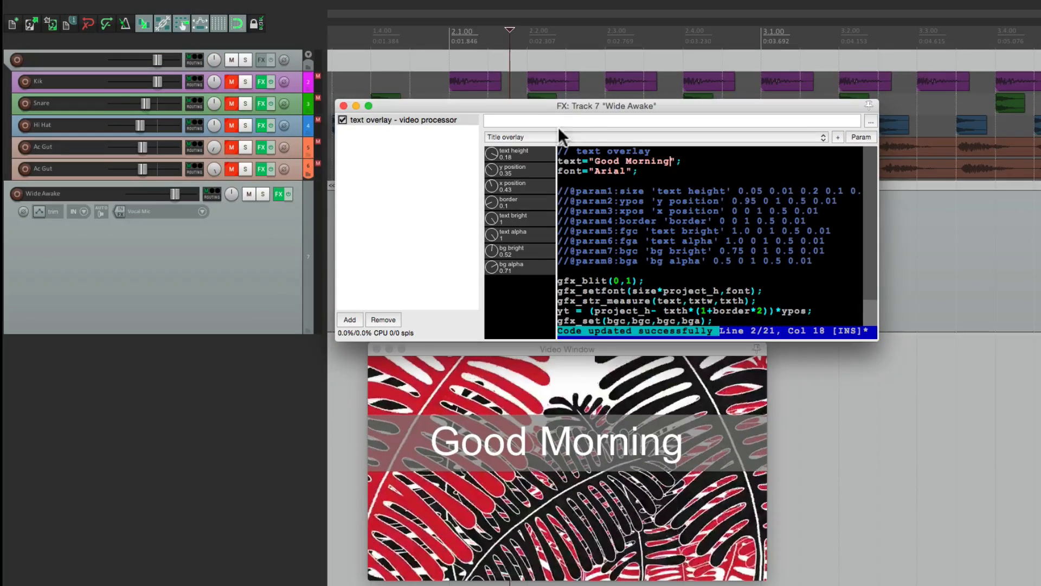
Step: At the walking cat shot, refine the title to text height 0.11, y position 0.16, x position 0.48, bg bright 0.28 and bg alpha 0.73
{"action": "left_click_drag", "start_coordinate": [512, 33], "coordinate": [948, 35]}
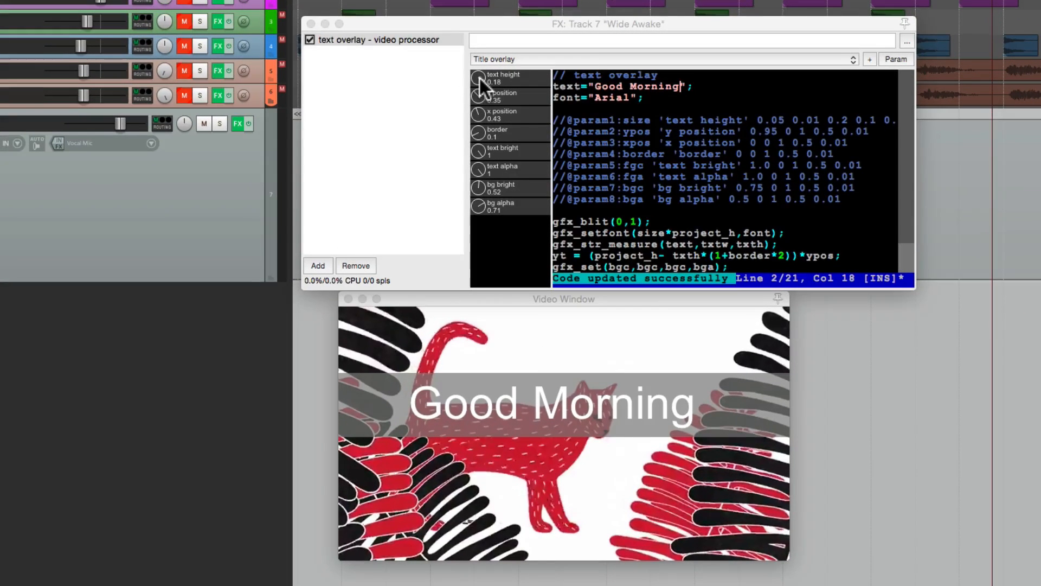
{"action": "left_click_drag", "start_coordinate": [479, 76], "coordinate": [482, 80]}
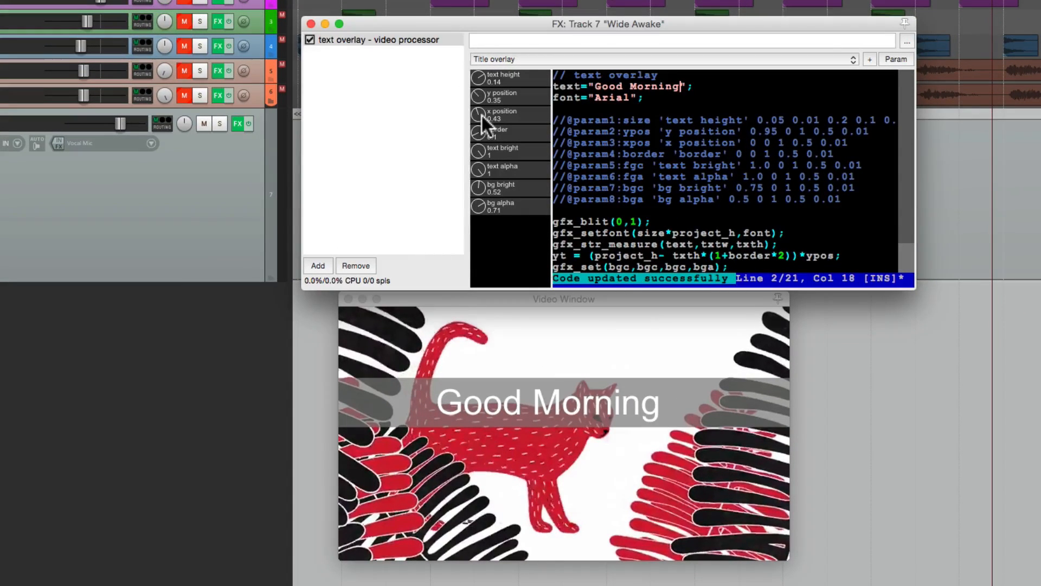
{"action": "left_click_drag", "start_coordinate": [482, 116], "coordinate": [479, 86]}
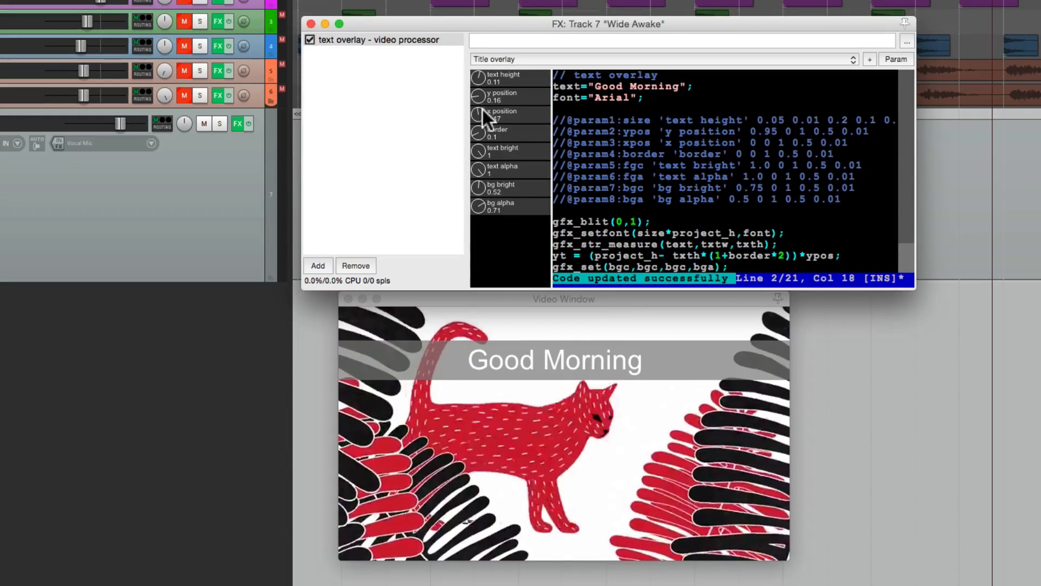
{"action": "left_click_drag", "start_coordinate": [483, 113], "coordinate": [481, 111]}
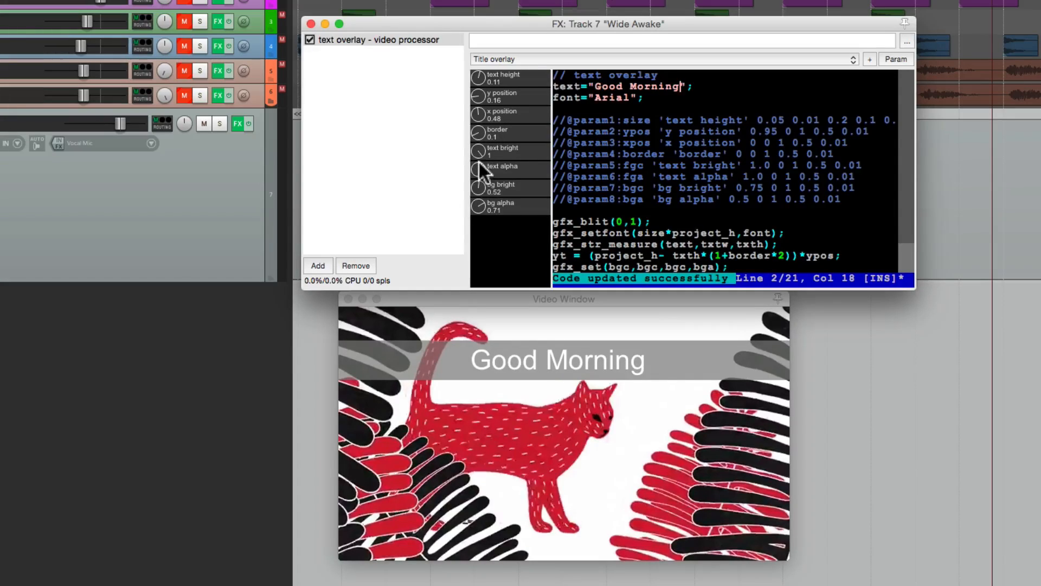
{"action": "left_click_drag", "start_coordinate": [477, 187], "coordinate": [481, 205]}
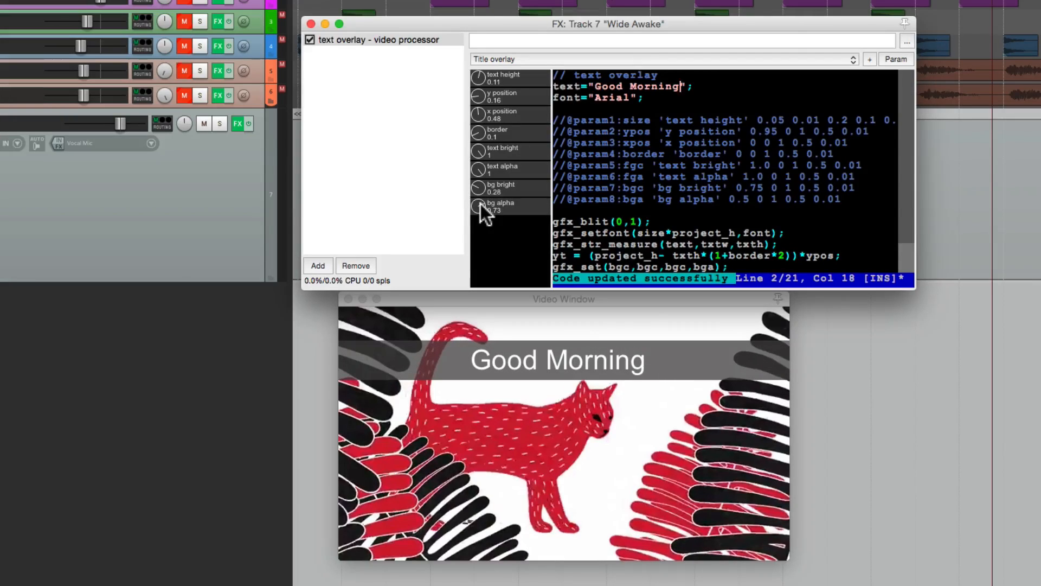
{"action": "left_click", "coordinate": [311, 24]}
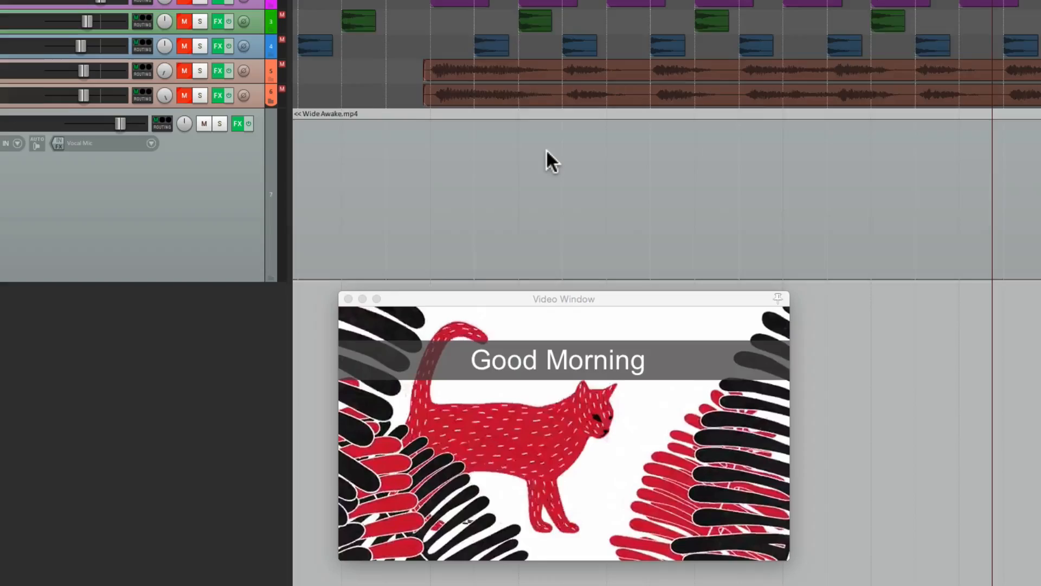
Step: Play the project from just before the first video clip to preview the Good Morning title
{"action": "scroll", "coordinate": [546, 151], "scroll_direction": "down", "scroll_amount": 2}
{"action": "left_click", "coordinate": [400, 163]}
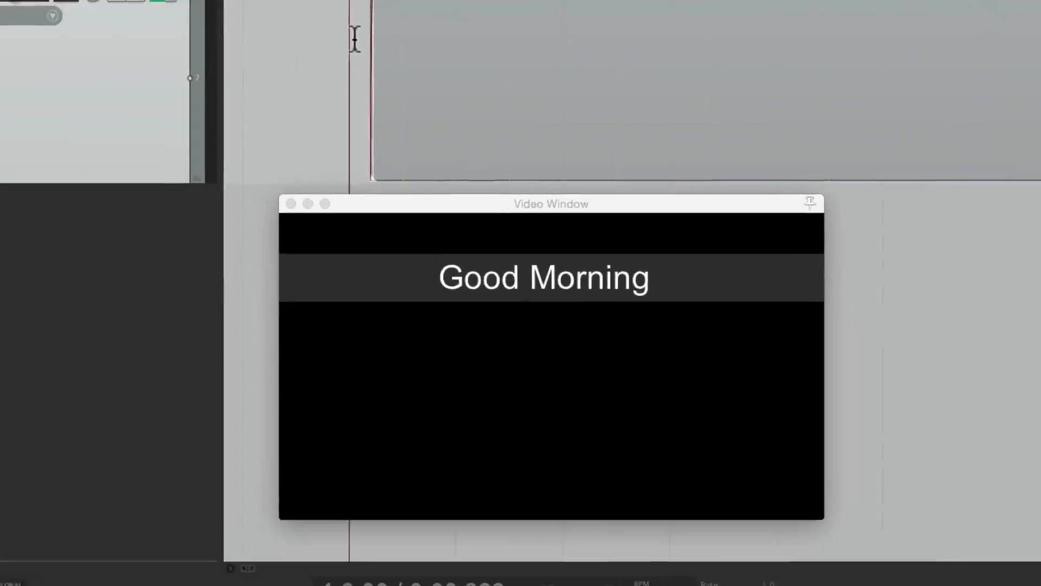
{"action": "key", "text": "space"}
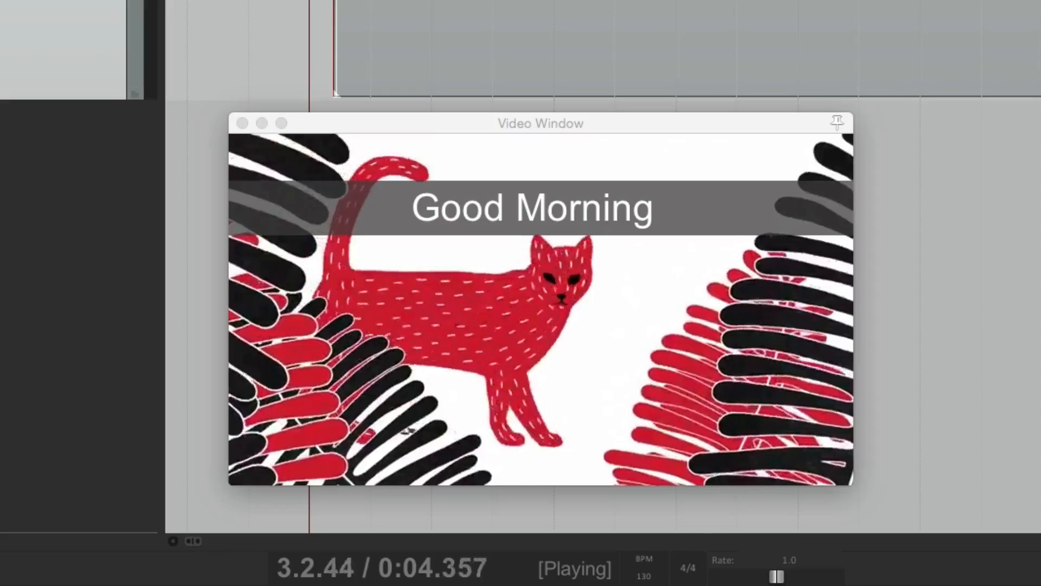
{"action": "key", "text": "space"}
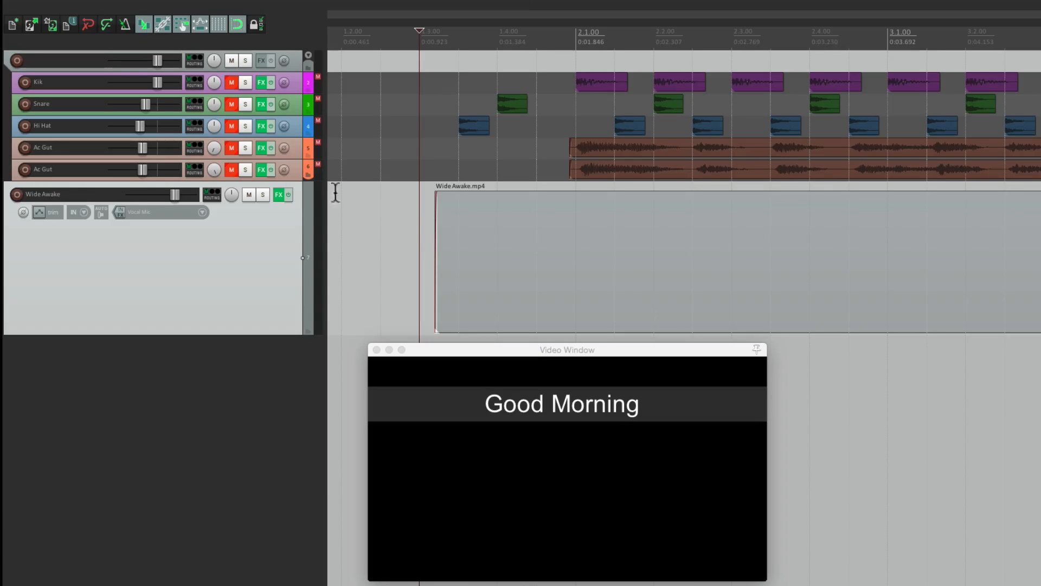
Step: Show the text alpha and bg alpha envelopes for the Wide Awake track and move the Video Window clear of them
{"action": "left_click", "coordinate": [38, 212]}
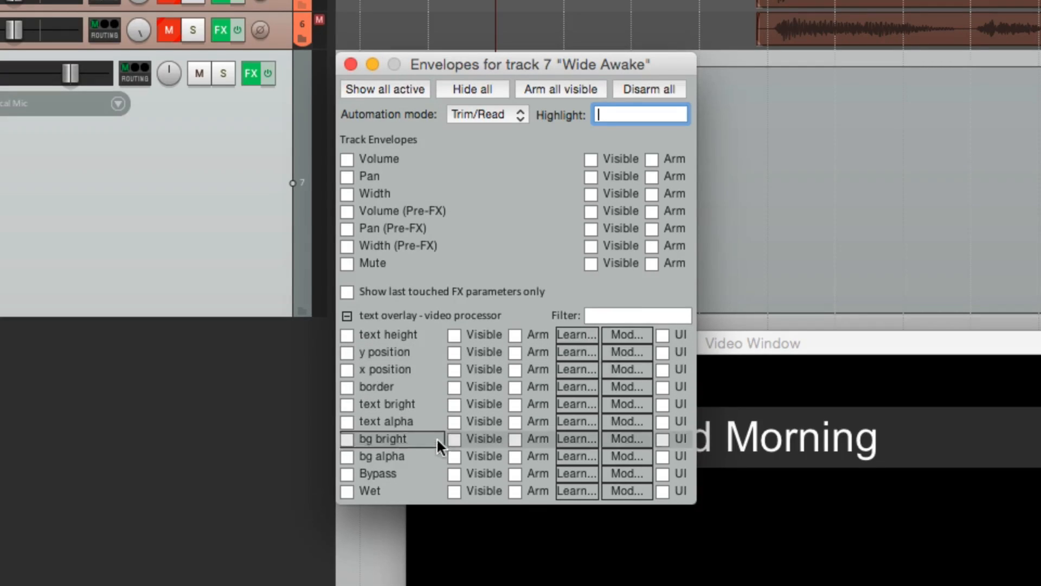
{"action": "left_click", "coordinate": [347, 420]}
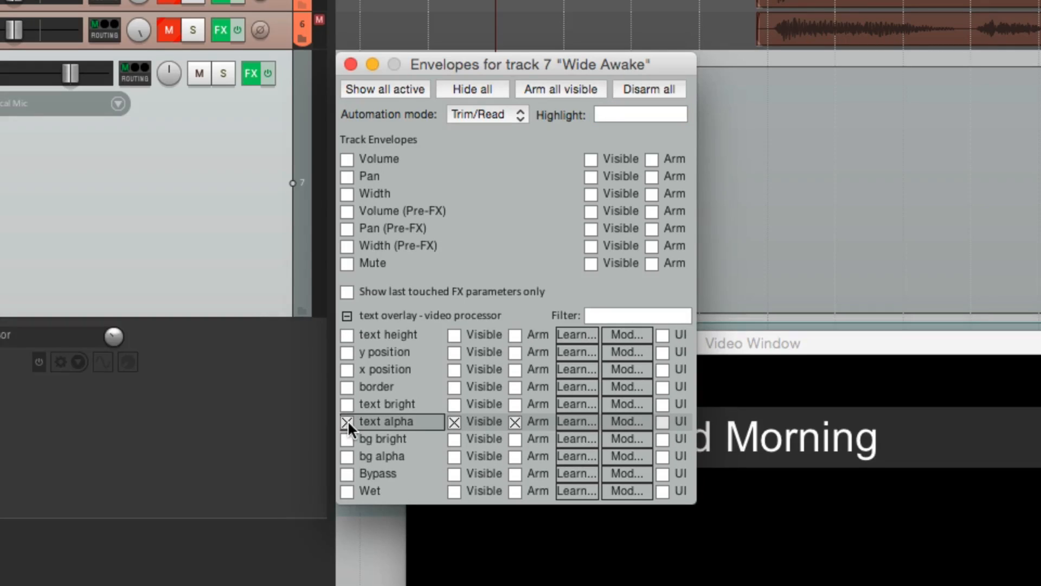
{"action": "left_click", "coordinate": [347, 457]}
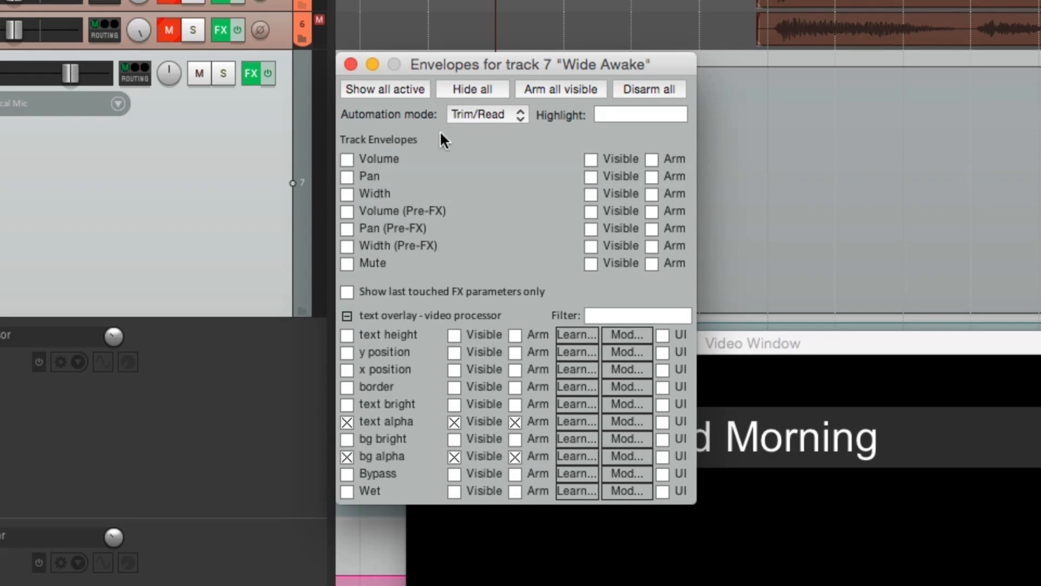
{"action": "left_click", "coordinate": [355, 65]}
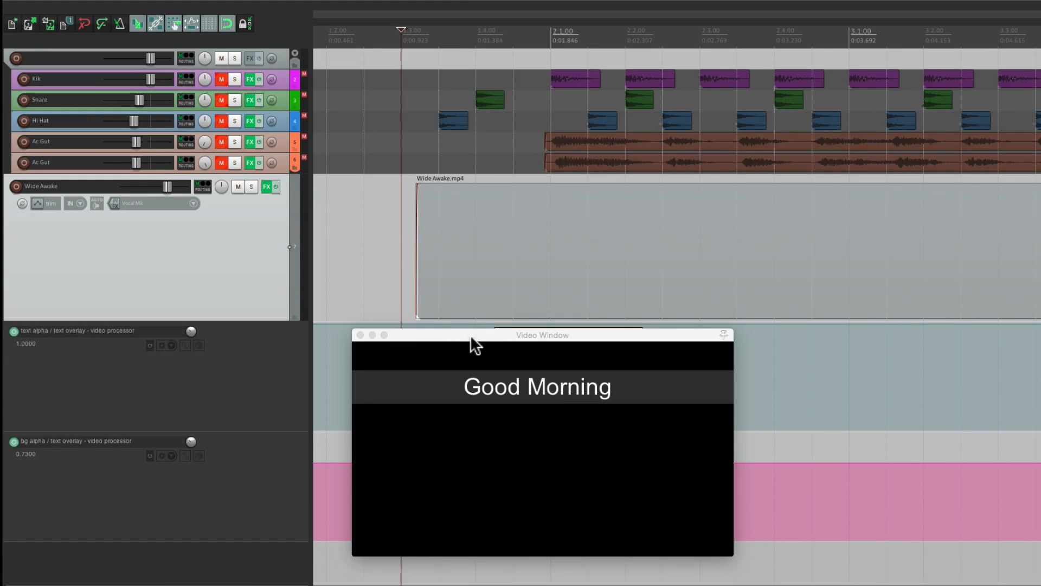
{"action": "left_click_drag", "start_coordinate": [470, 334], "coordinate": [756, 345]}
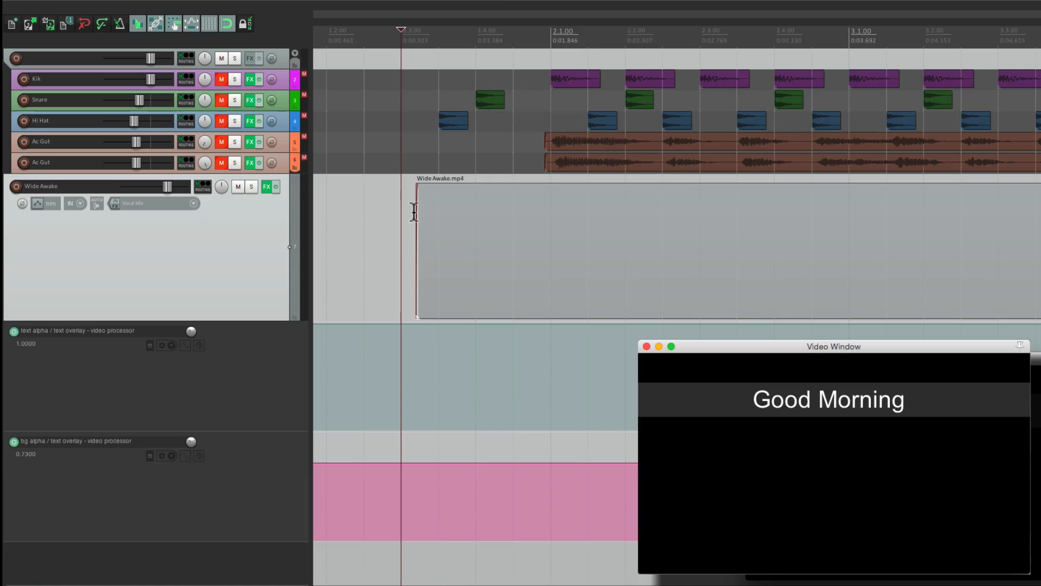
Step: Create a title fade-in on the text alpha envelope from 2.1.00 to 2.2.00, lowering the 2.1.00 point and the project-start point to minimum
{"action": "scroll", "coordinate": [414, 212], "scroll_direction": "right", "scroll_amount": 3}
{"action": "key", "text": "space"}
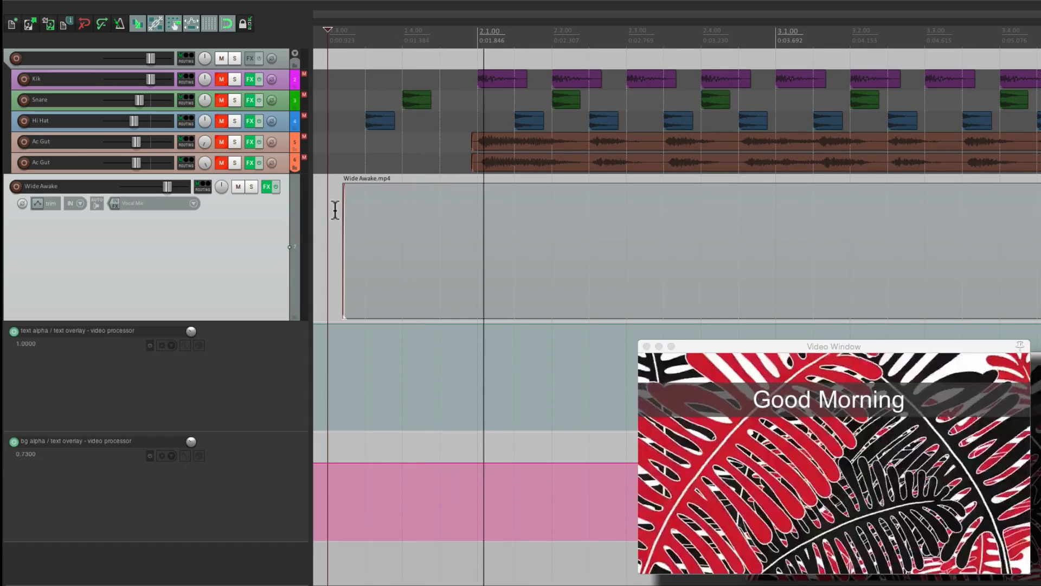
{"action": "key", "text": "space"}
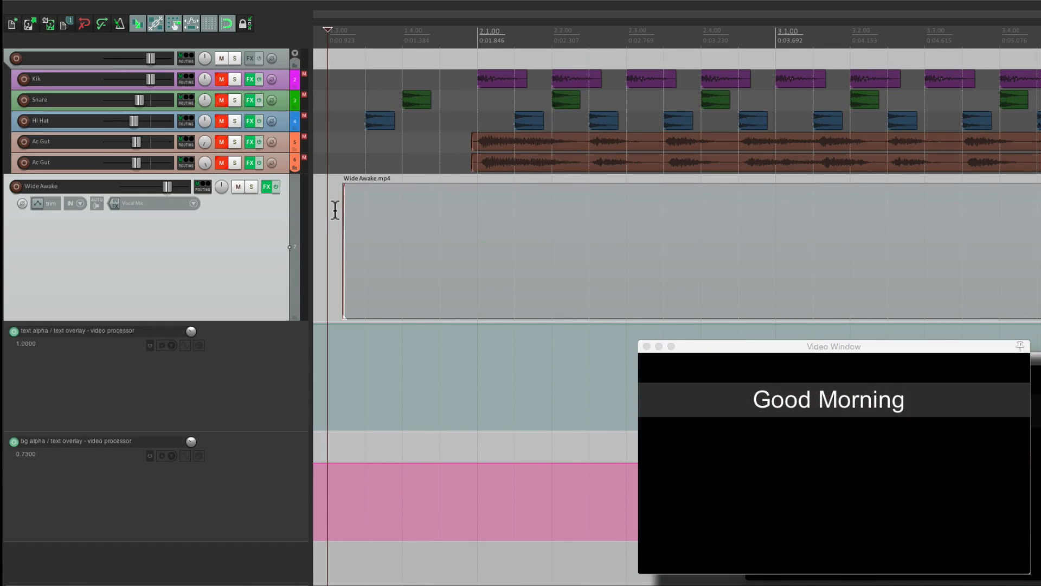
{"action": "left_click", "coordinate": [477, 323]}
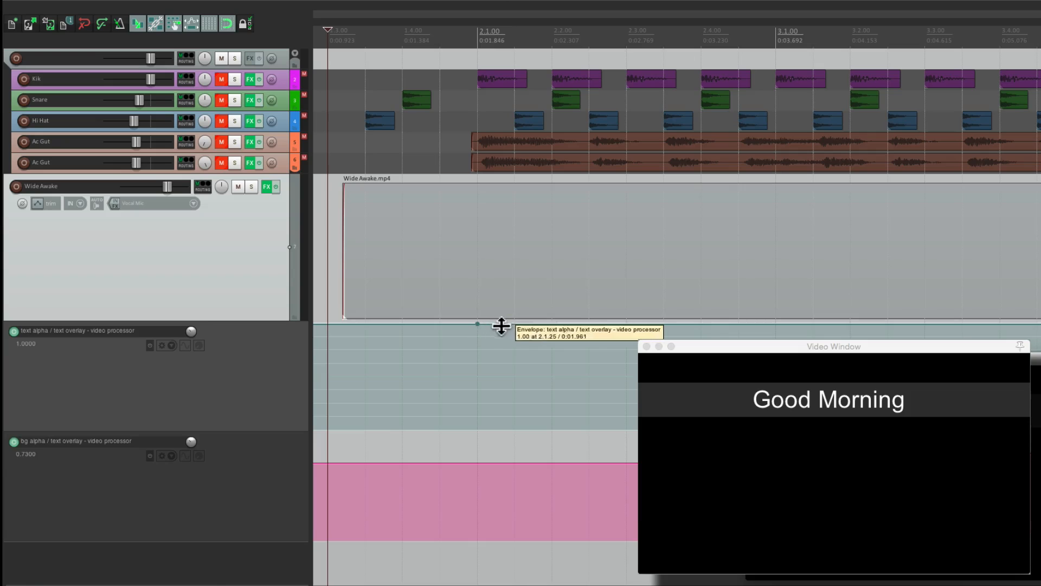
{"action": "left_click", "coordinate": [552, 324]}
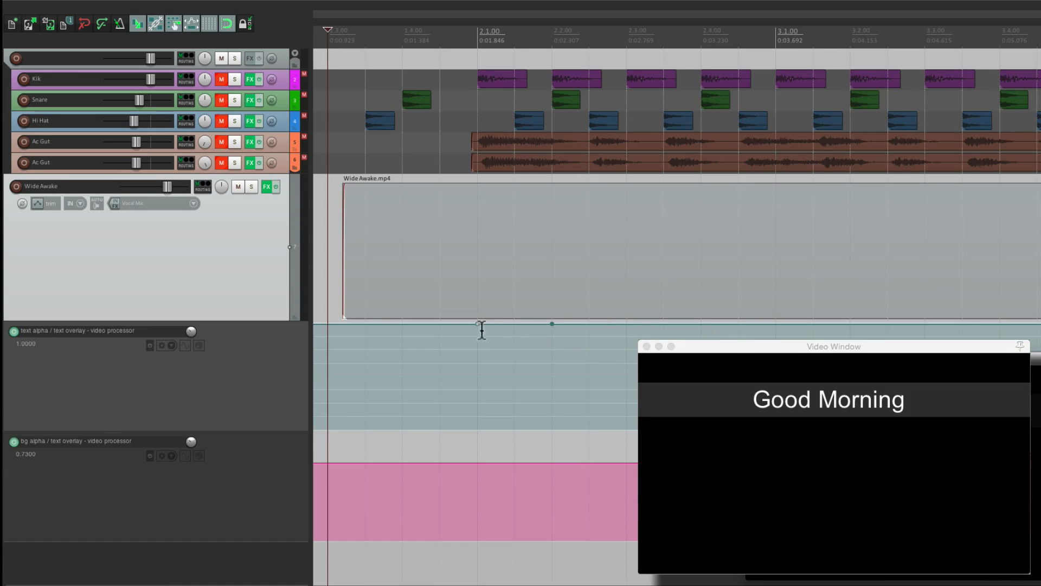
{"action": "left_click_drag", "start_coordinate": [475, 324], "coordinate": [464, 419]}
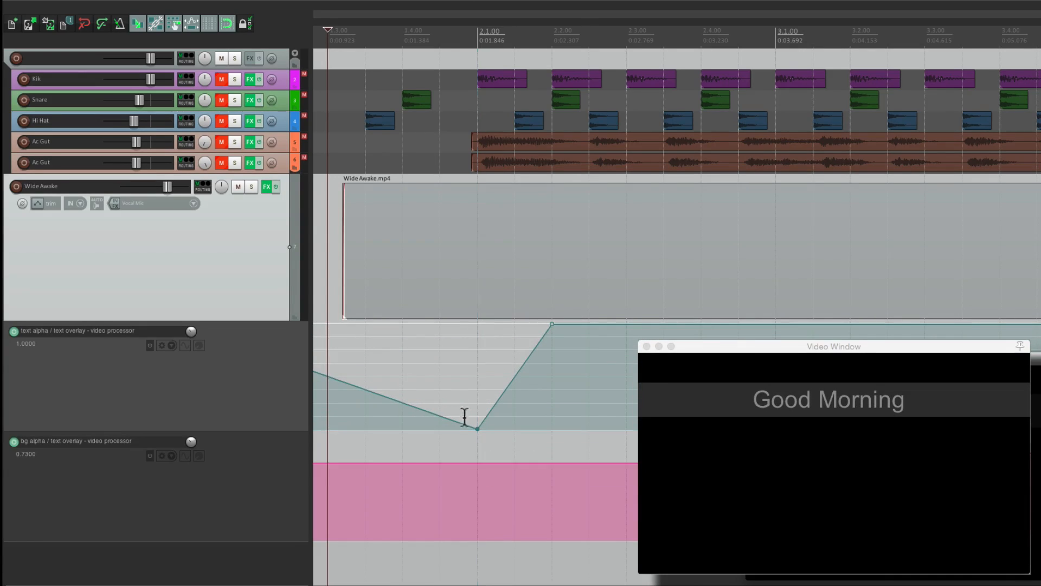
{"action": "scroll", "coordinate": [457, 387], "scroll_direction": "down", "scroll_amount": 1}
{"action": "left_click", "coordinate": [458, 388]}
{"action": "scroll", "coordinate": [456, 388], "scroll_direction": "down", "scroll_amount": 3}
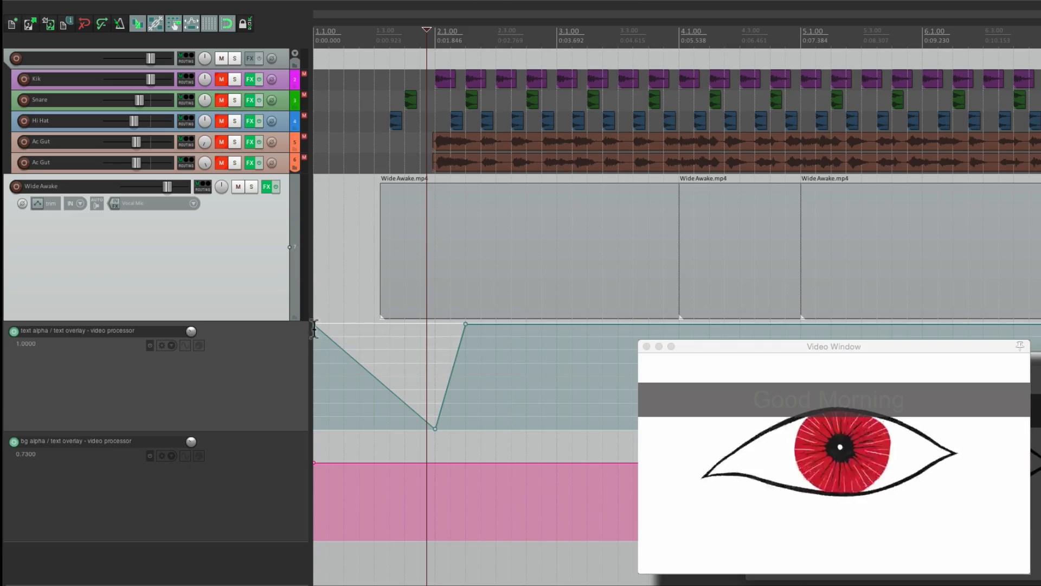
{"action": "left_click_drag", "start_coordinate": [313, 325], "coordinate": [316, 440]}
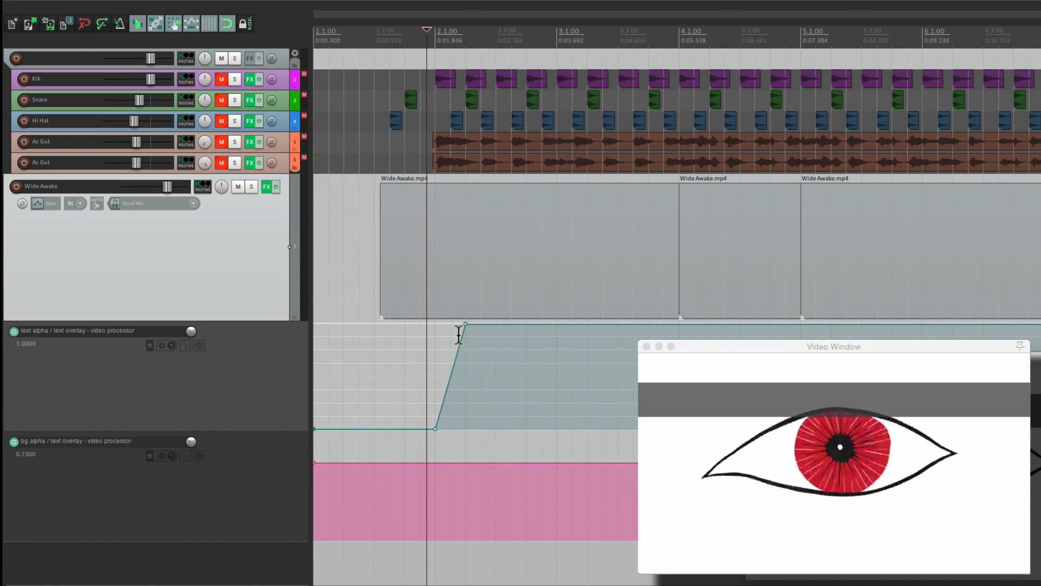
Step: Play from just before bar 2 to check the title text's fade-in
{"action": "scroll", "coordinate": [457, 333], "scroll_direction": "up", "scroll_amount": 3}
{"action": "scroll", "coordinate": [444, 348], "scroll_direction": "left", "scroll_amount": 3}
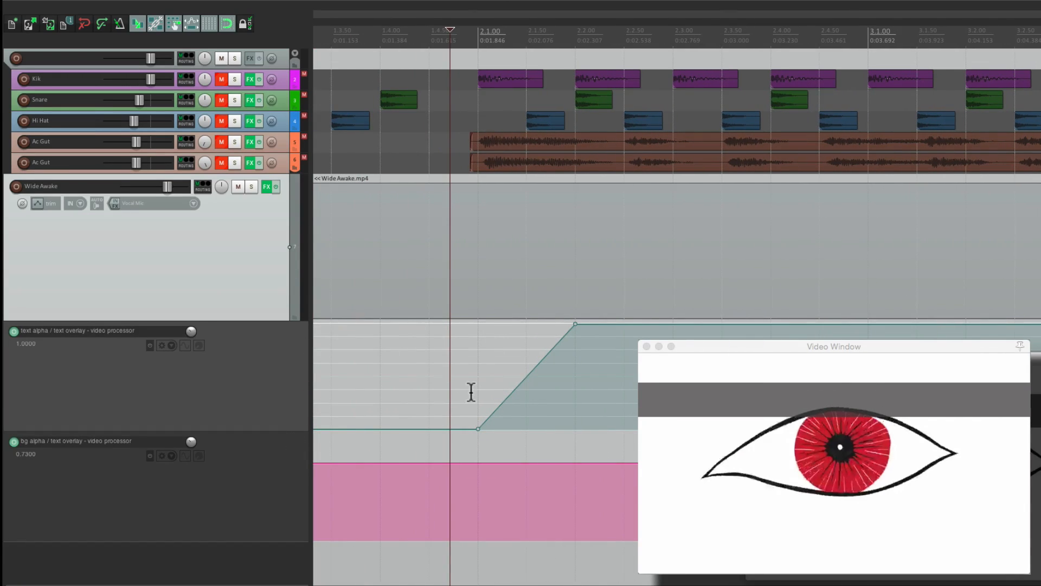
{"action": "left_click", "coordinate": [441, 367]}
{"action": "key", "text": "space"}
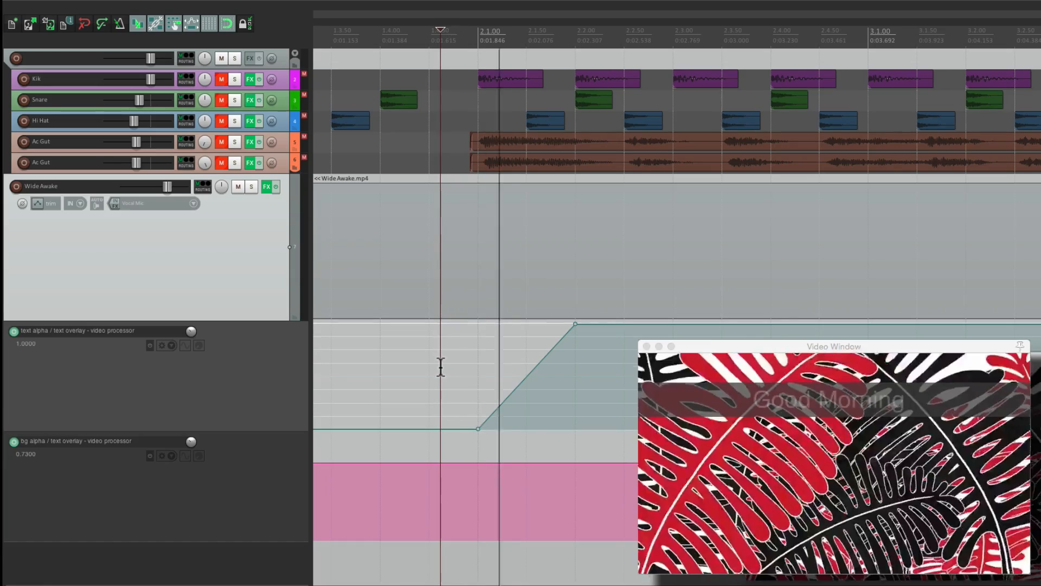
{"action": "key", "text": "space"}
{"action": "key", "text": "space"}
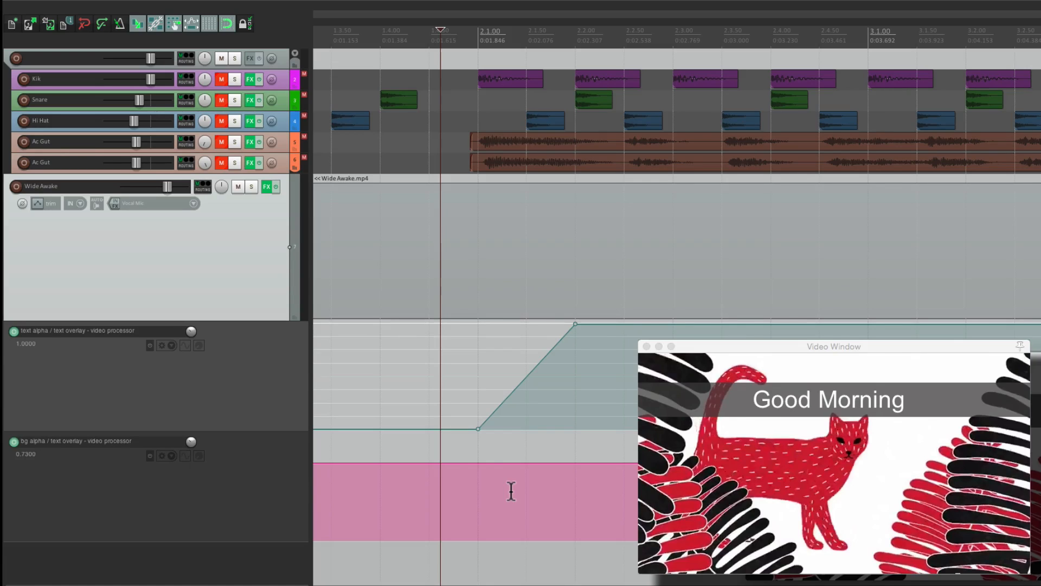
Step: Create a matching fade-in on the bg alpha envelope from 2.1.00 to 2.2.00, lowering the 2.1.00 point and the project-start point to minimum
{"action": "left_click", "coordinate": [477, 462]}
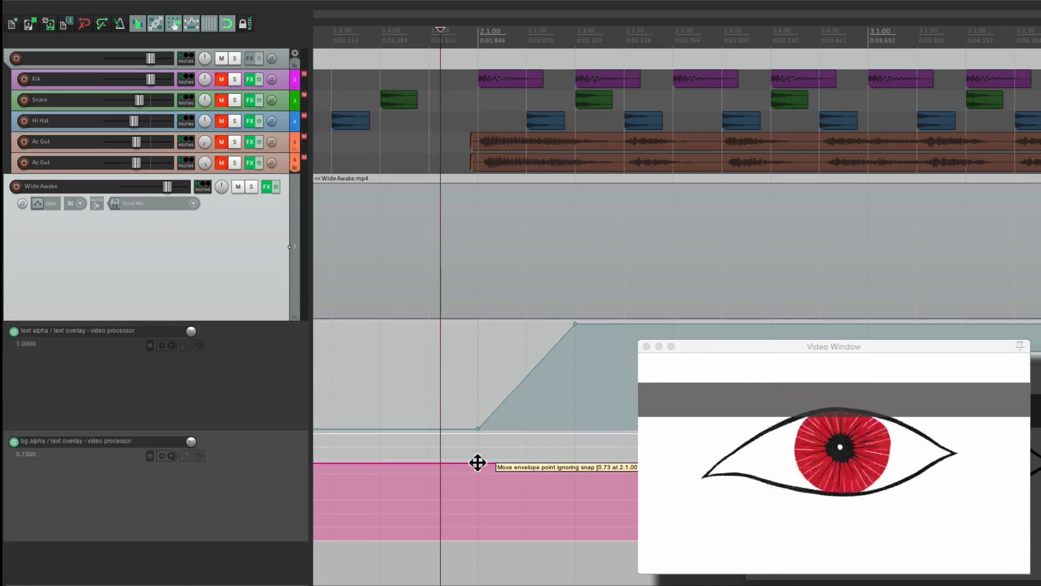
{"action": "left_click", "coordinate": [575, 462]}
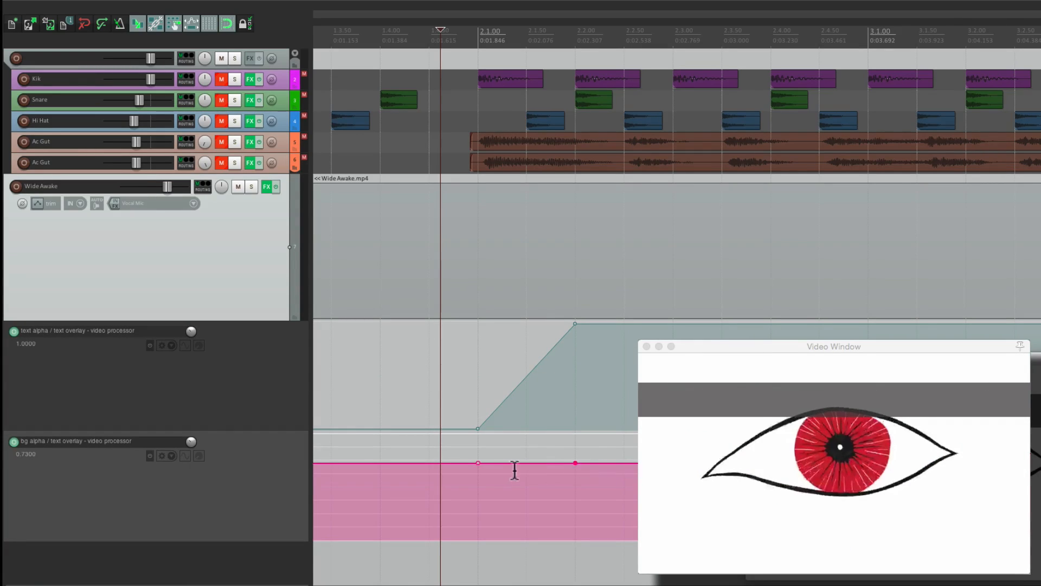
{"action": "left_click_drag", "start_coordinate": [478, 462], "coordinate": [478, 539]}
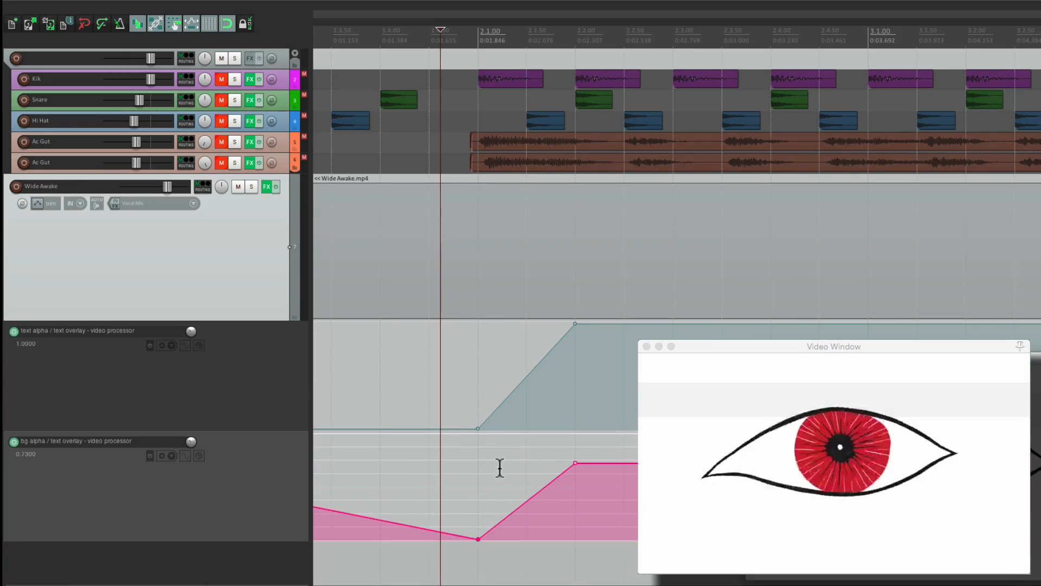
{"action": "scroll", "coordinate": [500, 467], "scroll_direction": "down", "scroll_amount": 4}
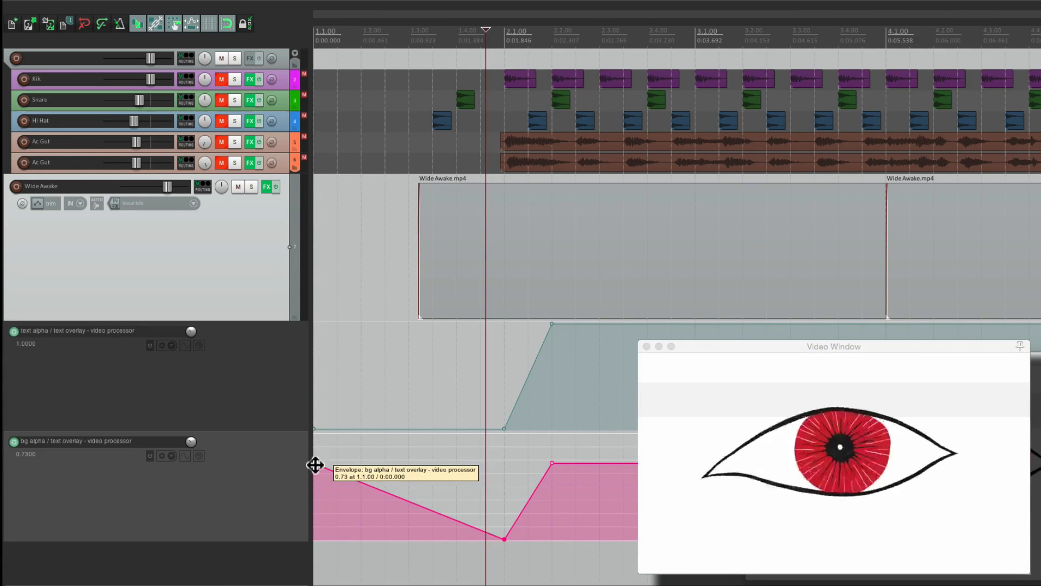
{"action": "left_click_drag", "start_coordinate": [315, 465], "coordinate": [304, 563]}
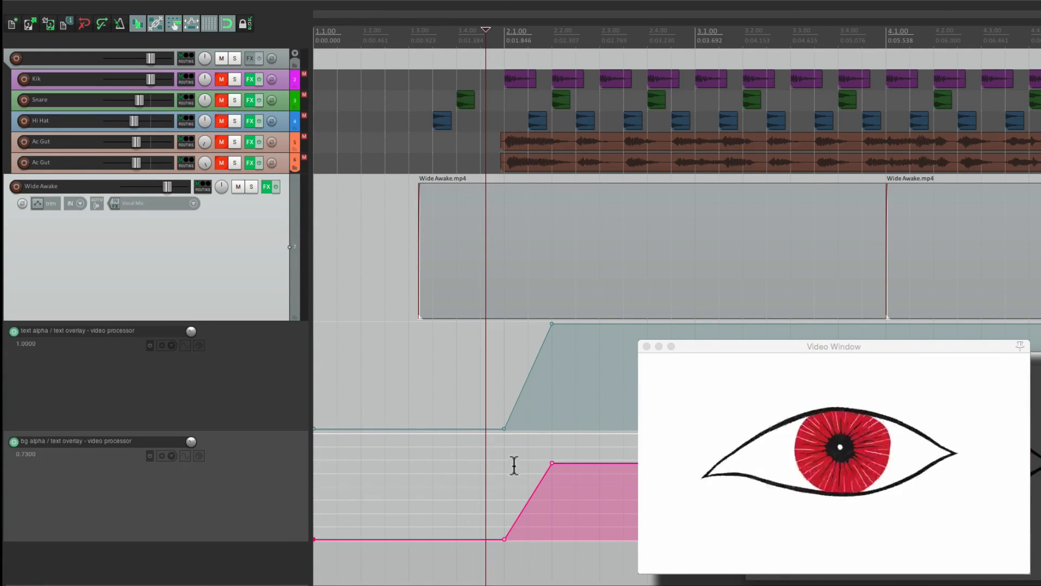
{"action": "scroll", "coordinate": [470, 395], "scroll_direction": "up", "scroll_amount": 3}
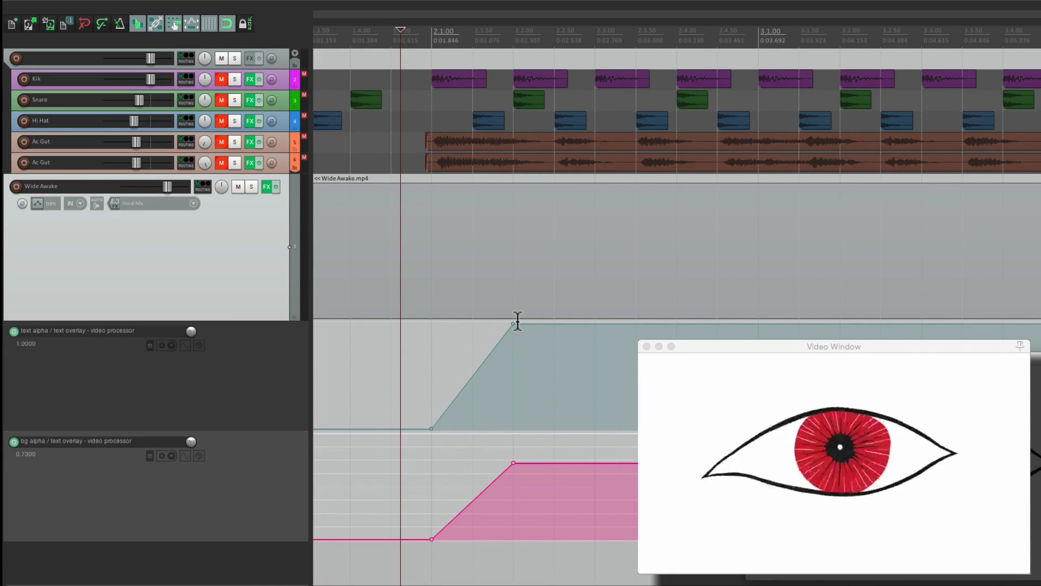
{"action": "scroll", "coordinate": [374, 358], "scroll_direction": "down", "scroll_amount": 4}
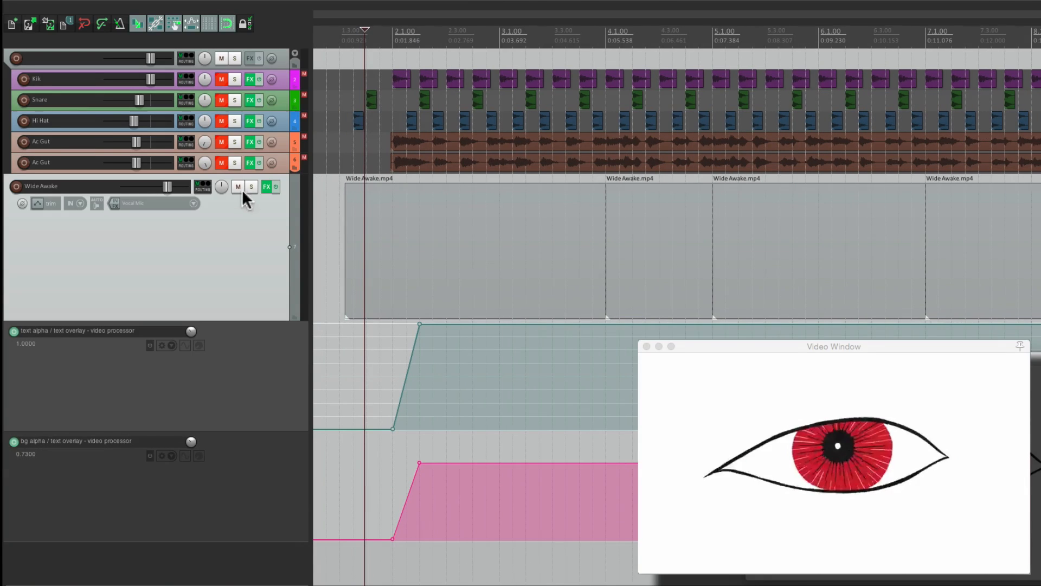
Step: Unmute the drum and guitar tracks and play from just before the first video clip to check the title fade-in with music
{"action": "left_click", "coordinate": [222, 163]}
{"action": "left_click", "coordinate": [330, 235]}
{"action": "key", "text": "space"}
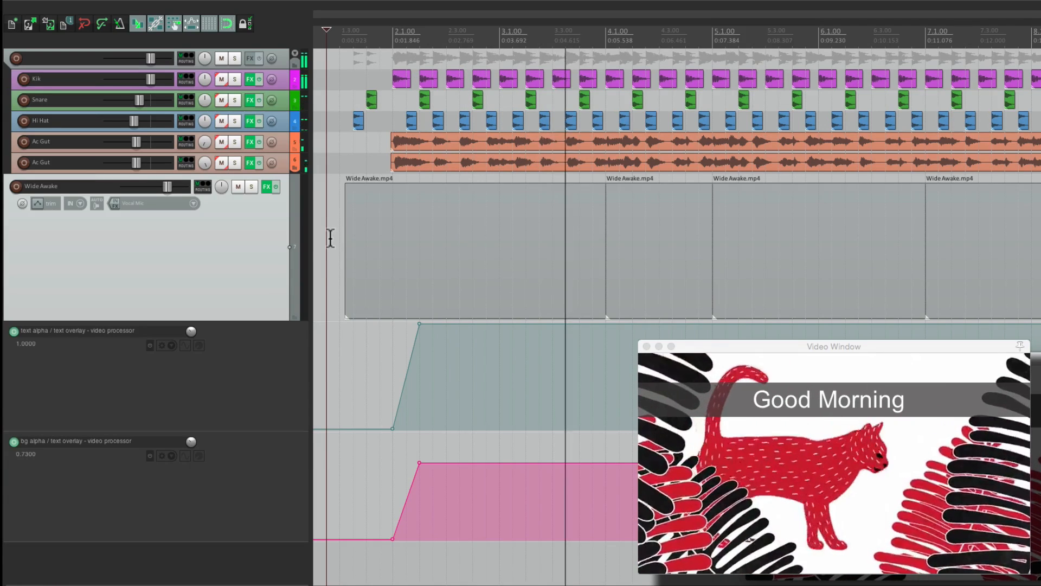
{"action": "key", "text": "space"}
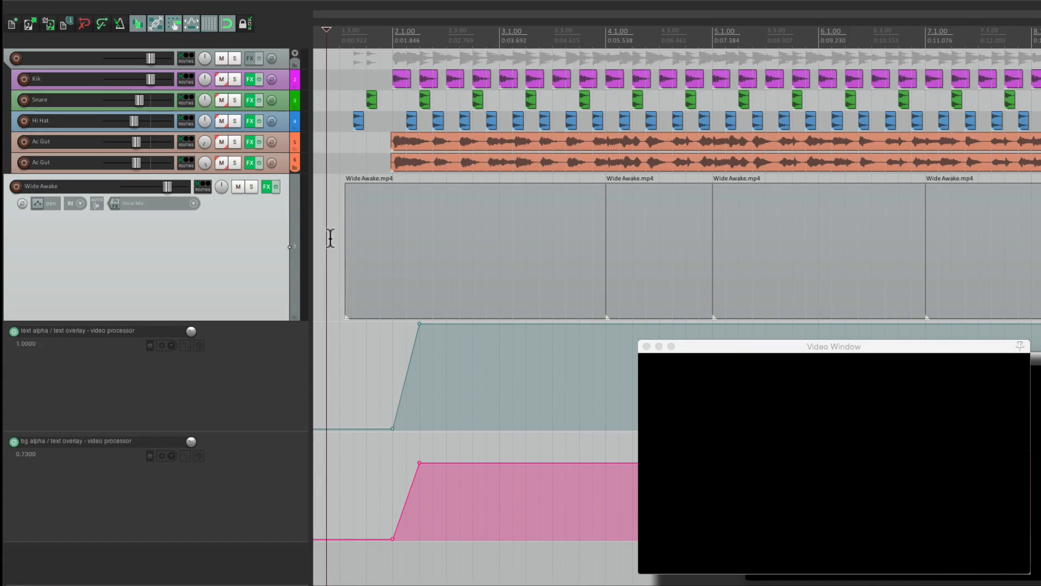
Step: Create a title fade-out on the text alpha and bg alpha envelopes from 3.3.51 to 4.1.00, lowering both 4.1.00 points to minimum
{"action": "left_click", "coordinate": [533, 29]}
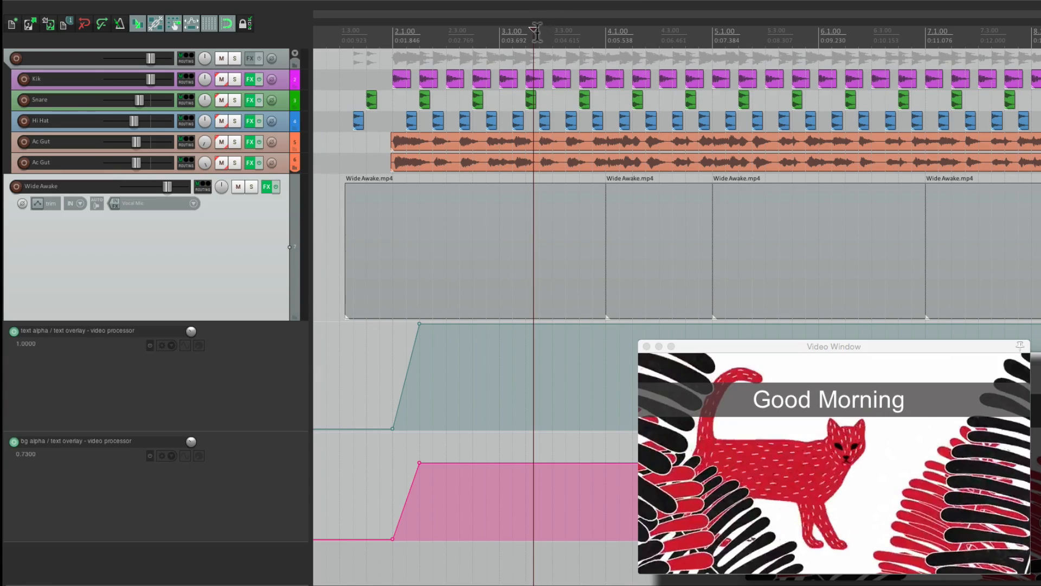
{"action": "left_click_drag", "start_coordinate": [532, 28], "coordinate": [567, 31]}
{"action": "scroll", "coordinate": [592, 233], "scroll_direction": "up", "scroll_amount": 5}
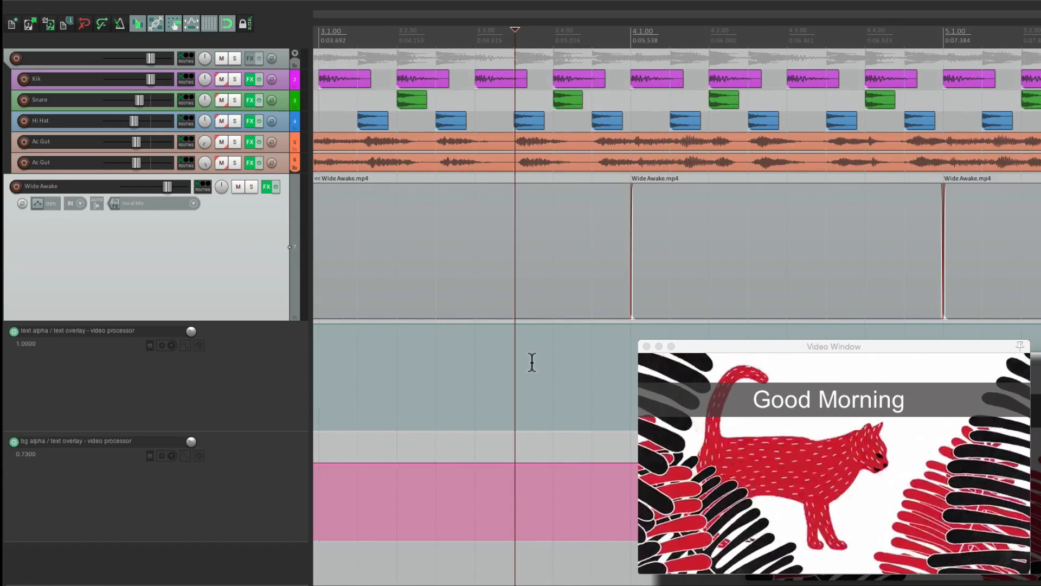
{"action": "left_click", "coordinate": [515, 324]}
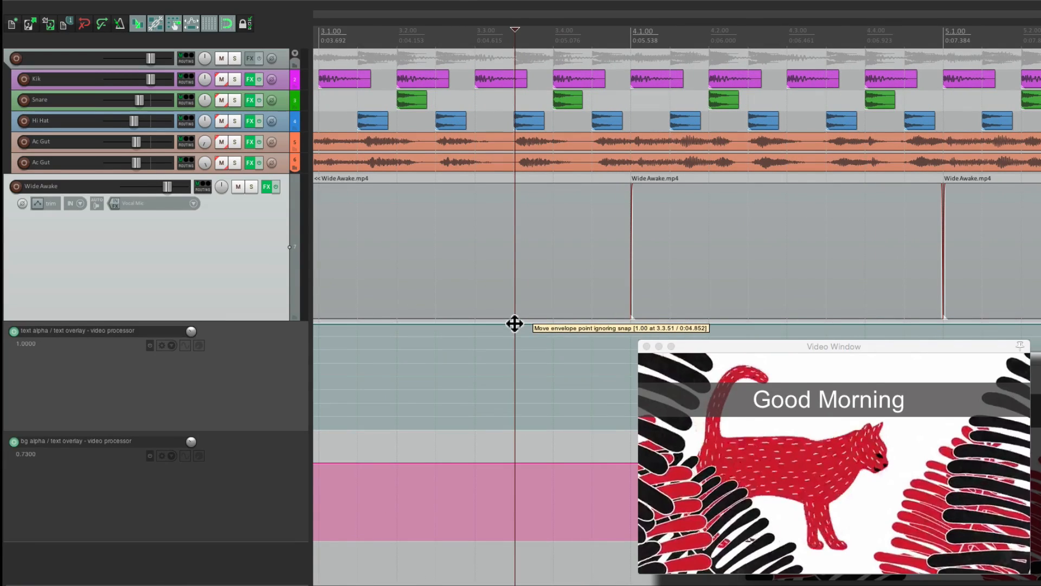
{"action": "left_click", "coordinate": [515, 463]}
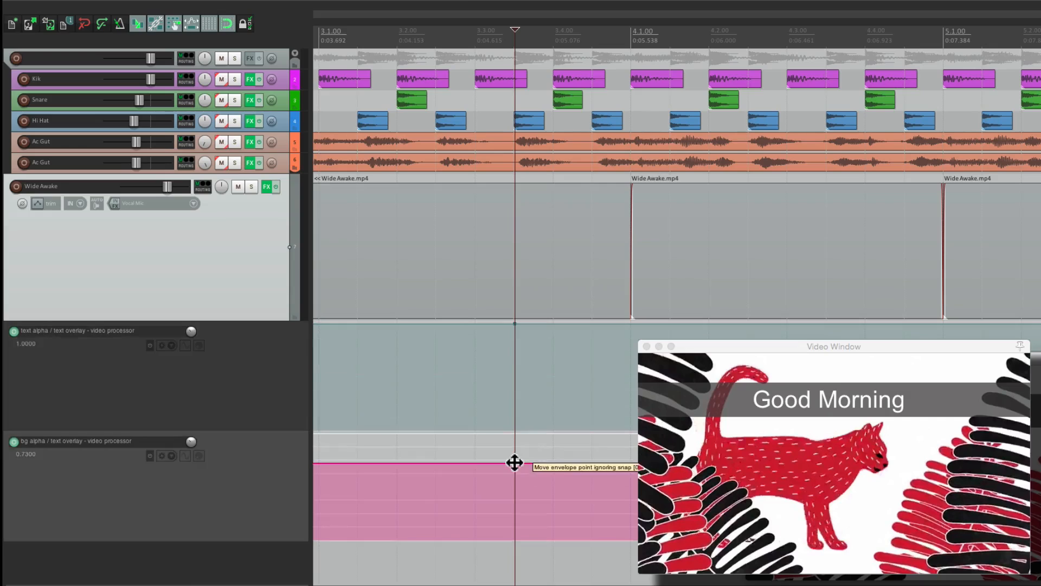
{"action": "left_click", "coordinate": [527, 324]}
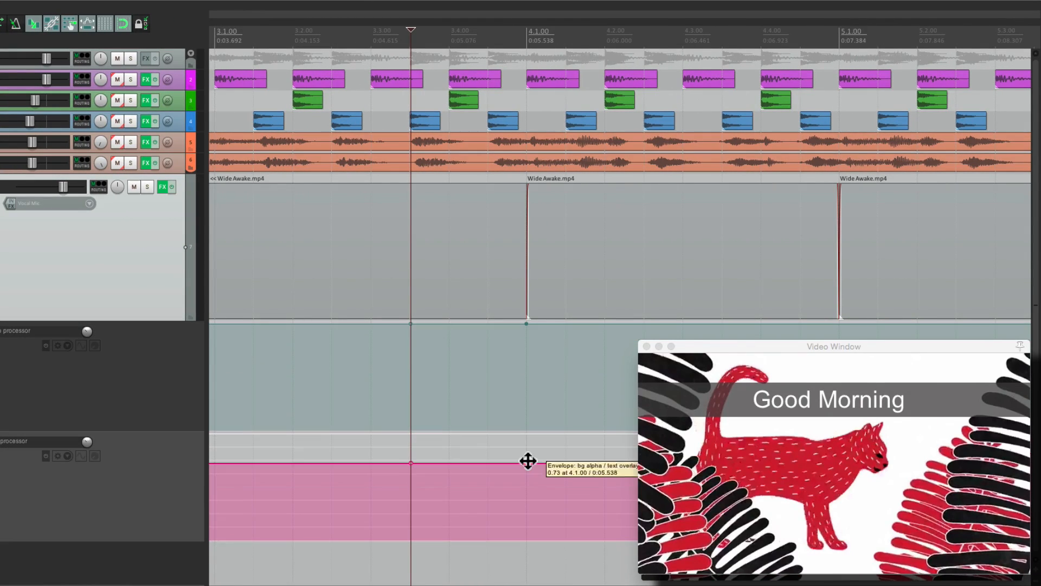
{"action": "left_click_drag", "start_coordinate": [527, 327], "coordinate": [527, 559]}
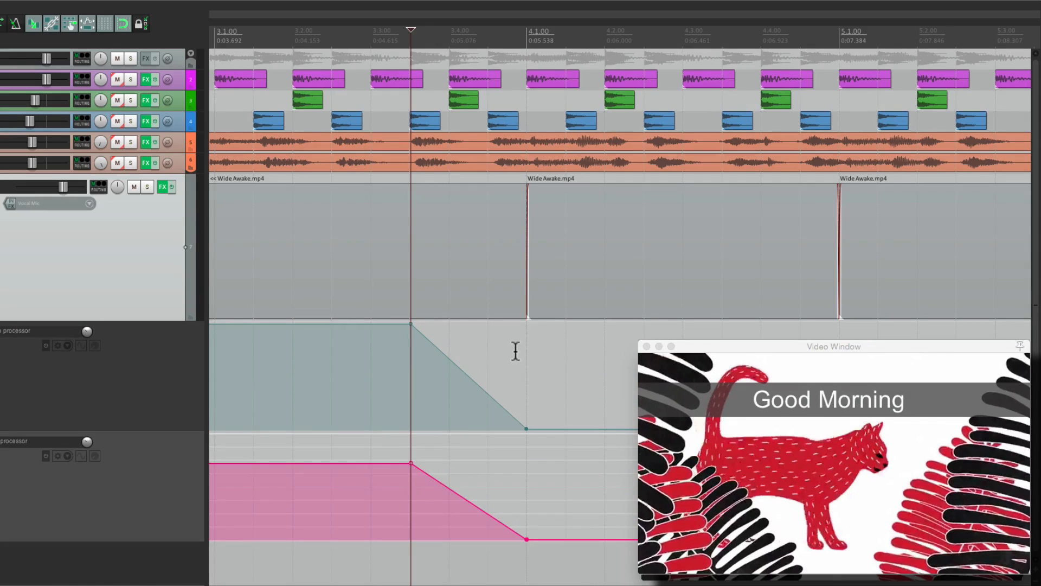
Step: Play twice from just after the start of the first video clip to check the title's fade-in and fade-out
{"action": "scroll", "coordinate": [515, 348], "scroll_direction": "down", "scroll_amount": 4}
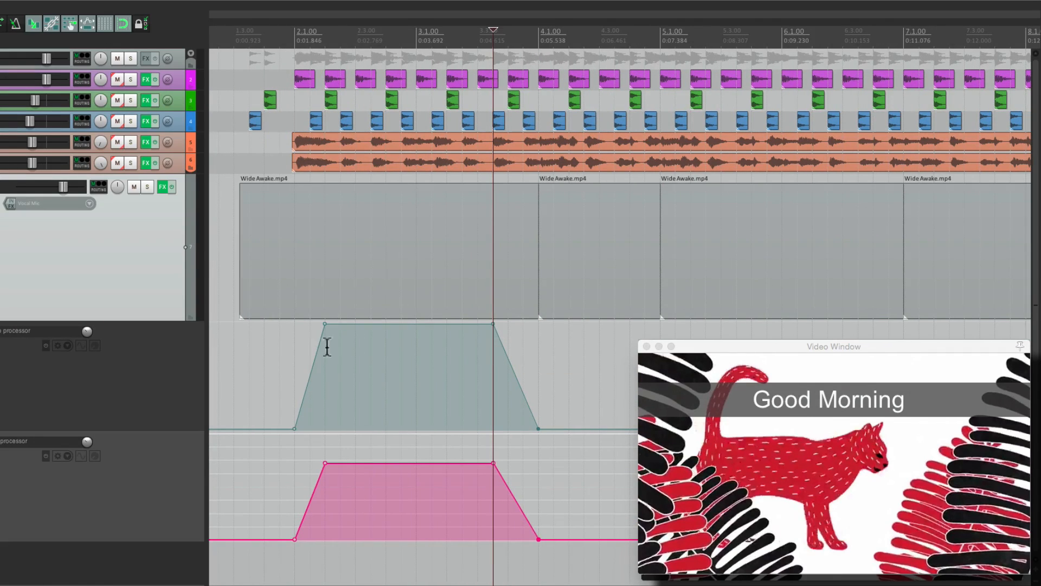
{"action": "left_click", "coordinate": [281, 357]}
{"action": "left_click", "coordinate": [255, 357]}
{"action": "key", "text": "space"}
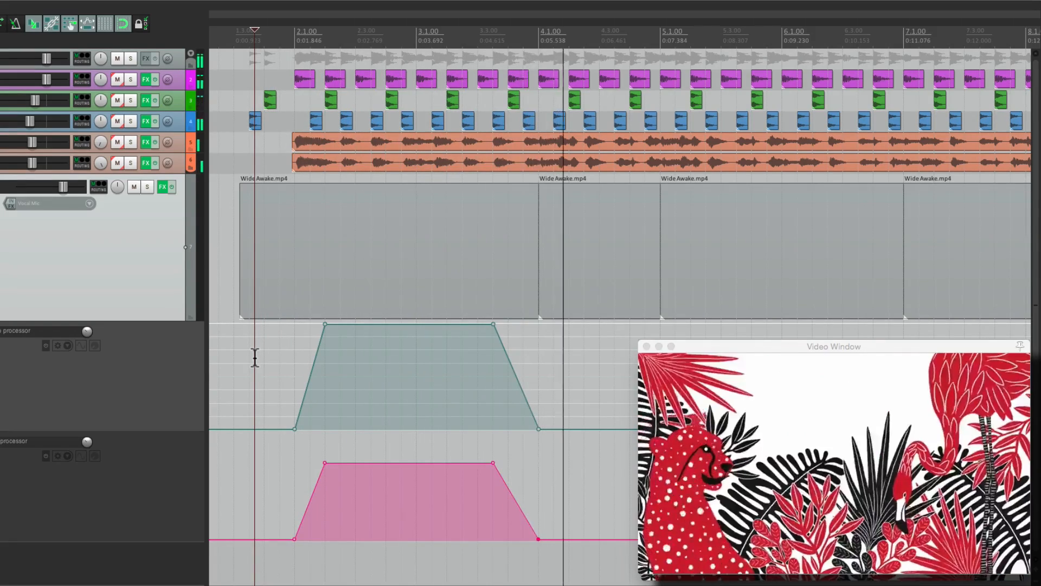
{"action": "key", "text": "space"}
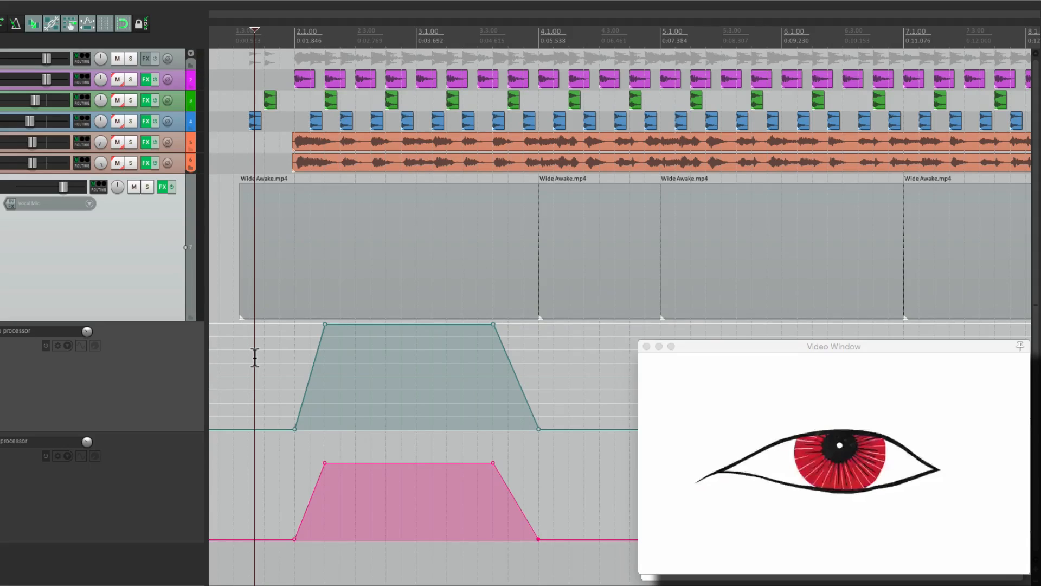
{"action": "key", "text": "space"}
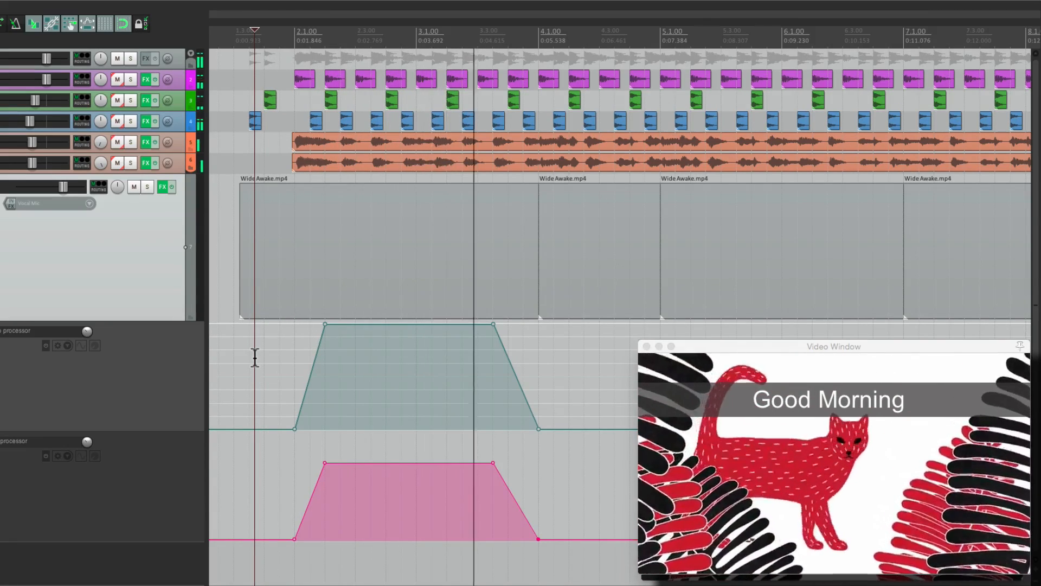
{"action": "key", "text": "space"}
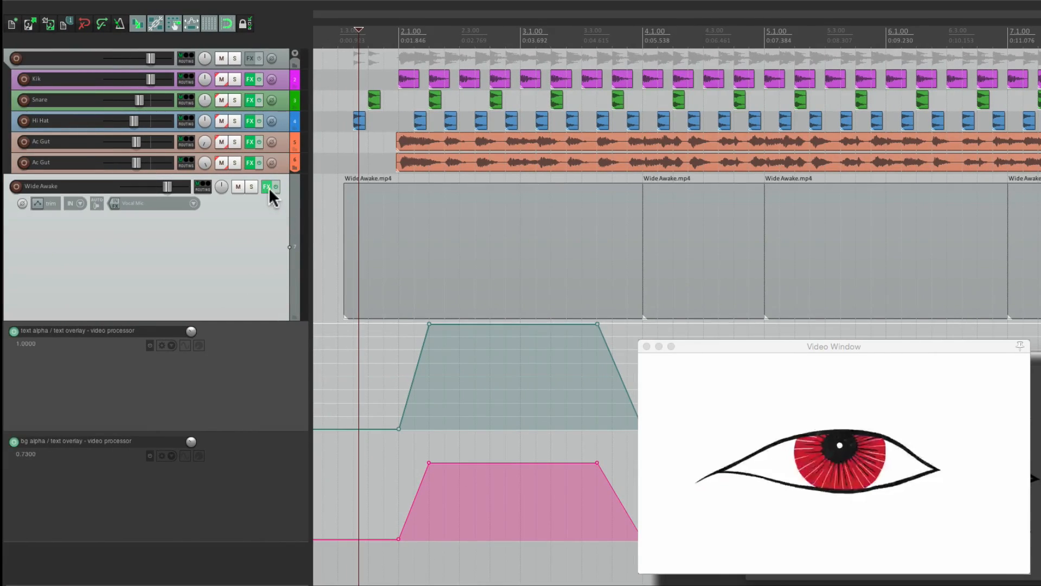
Step: Add a second Video processor to the Wide Awake track's effects and load its Vignette preset
{"action": "left_click", "coordinate": [268, 187]}
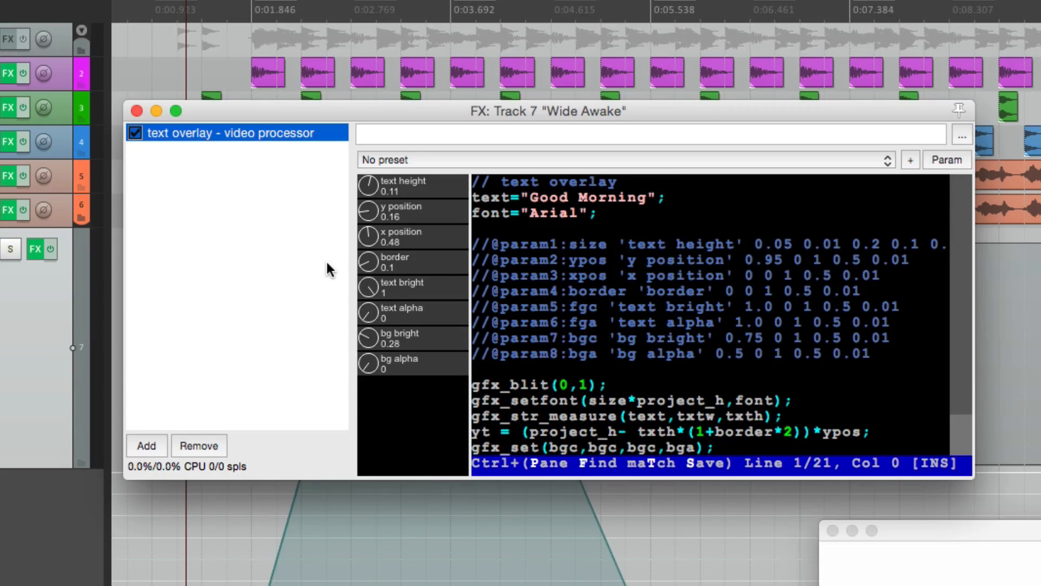
{"action": "left_click", "coordinate": [146, 445]}
{"action": "double_click", "coordinate": [324, 76]}
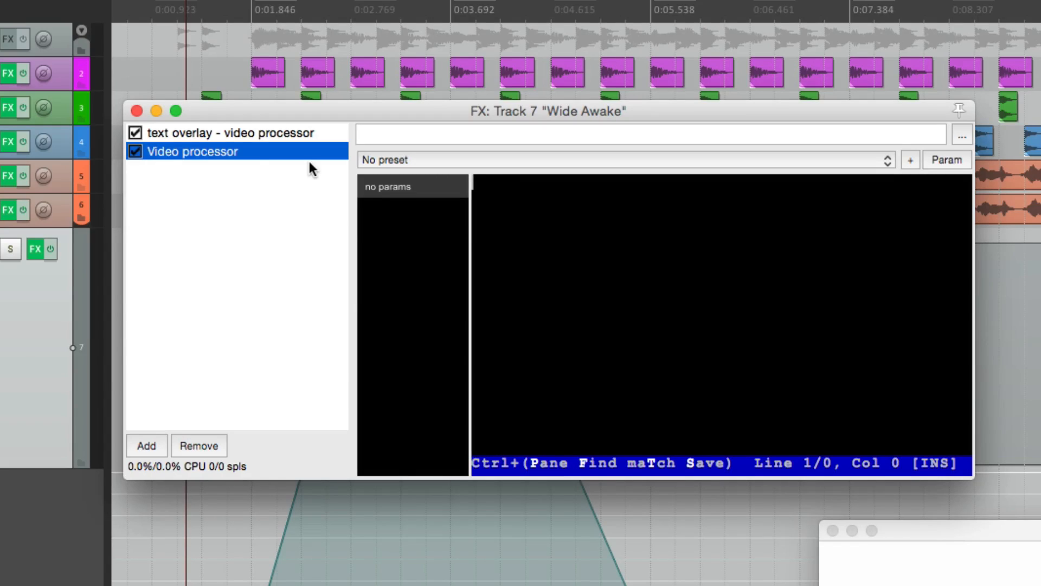
{"action": "left_click", "coordinate": [417, 160]}
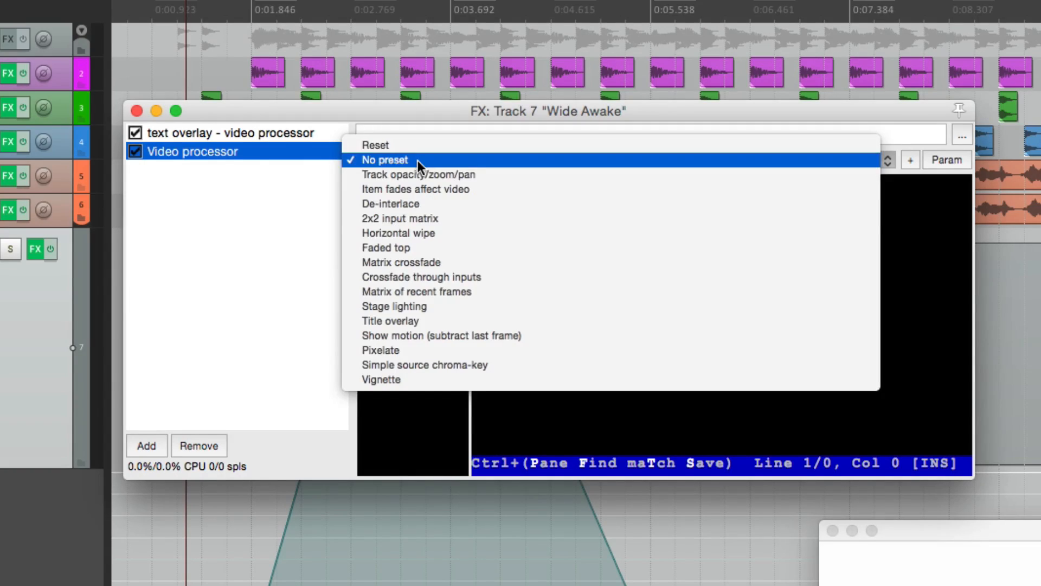
{"action": "left_click", "coordinate": [472, 380]}
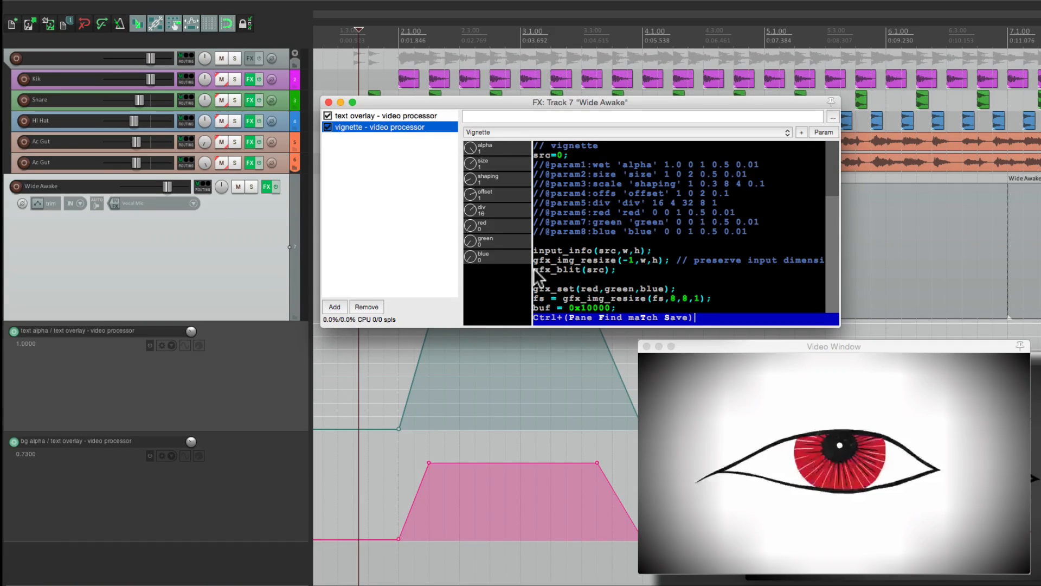
Step: Compare the picture with the vignette off and on, set its size to 0.84 and shaping to 1.2, and close the effects window
{"action": "left_click", "coordinate": [327, 126]}
{"action": "left_click", "coordinate": [327, 127]}
{"action": "left_click_drag", "start_coordinate": [469, 149], "coordinate": [470, 173]}
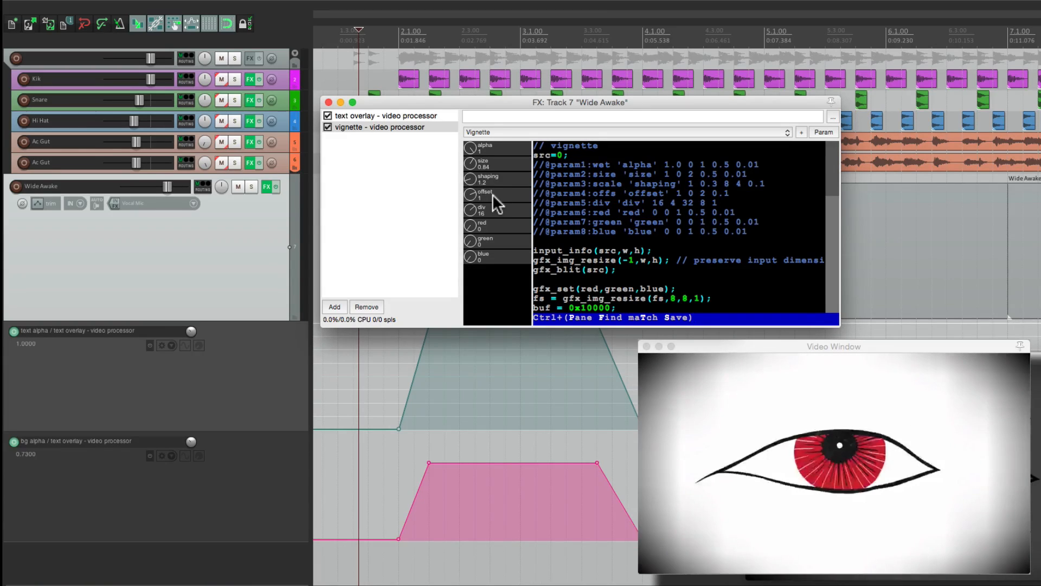
{"action": "left_click", "coordinate": [330, 102]}
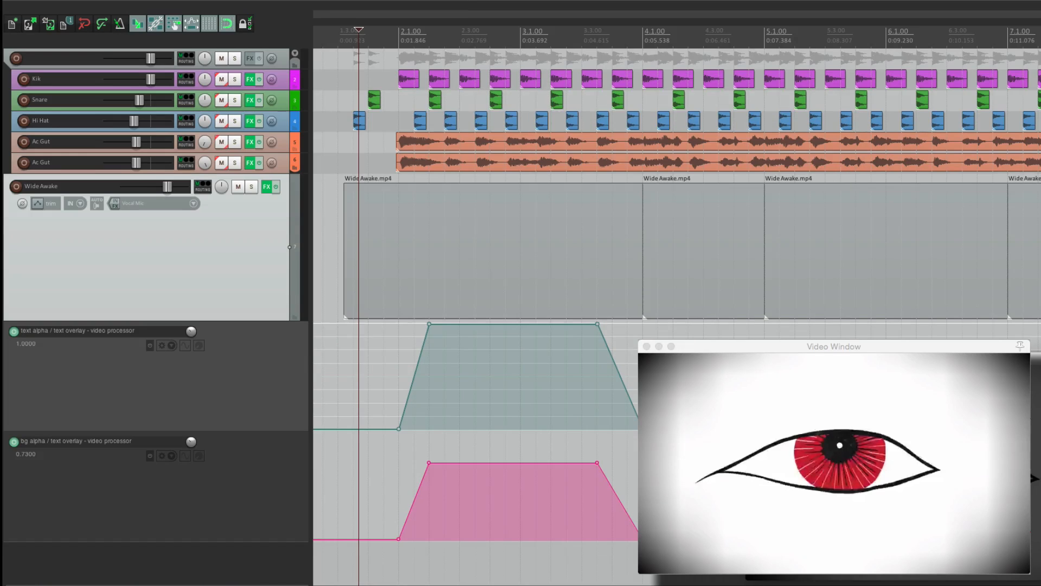
Step: Play the project from just before the first video clip to preview the vignette across the edited clips
{"action": "scroll", "coordinate": [380, 210], "scroll_direction": "down", "scroll_amount": 3}
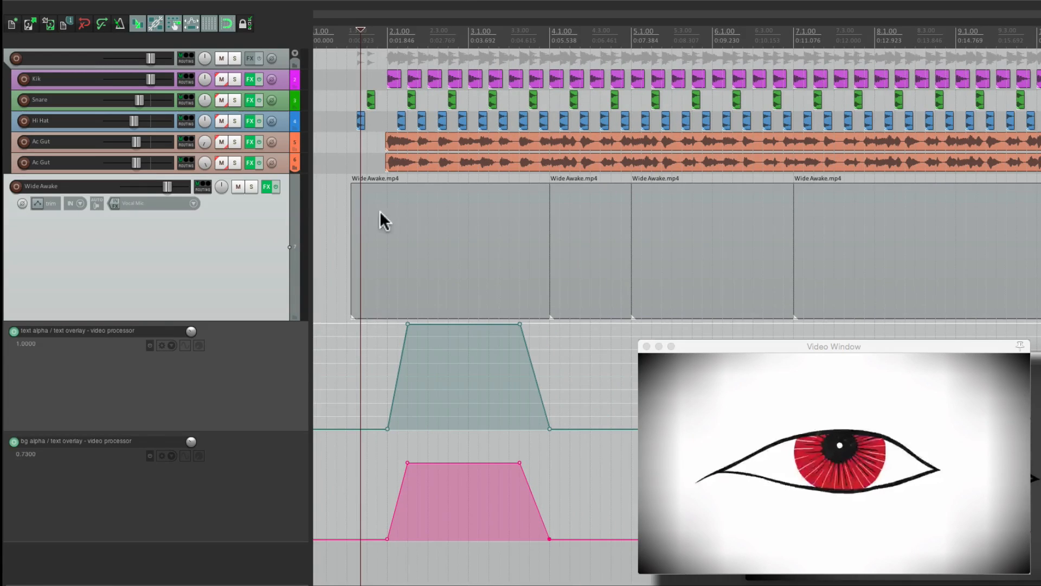
{"action": "left_click", "coordinate": [347, 217]}
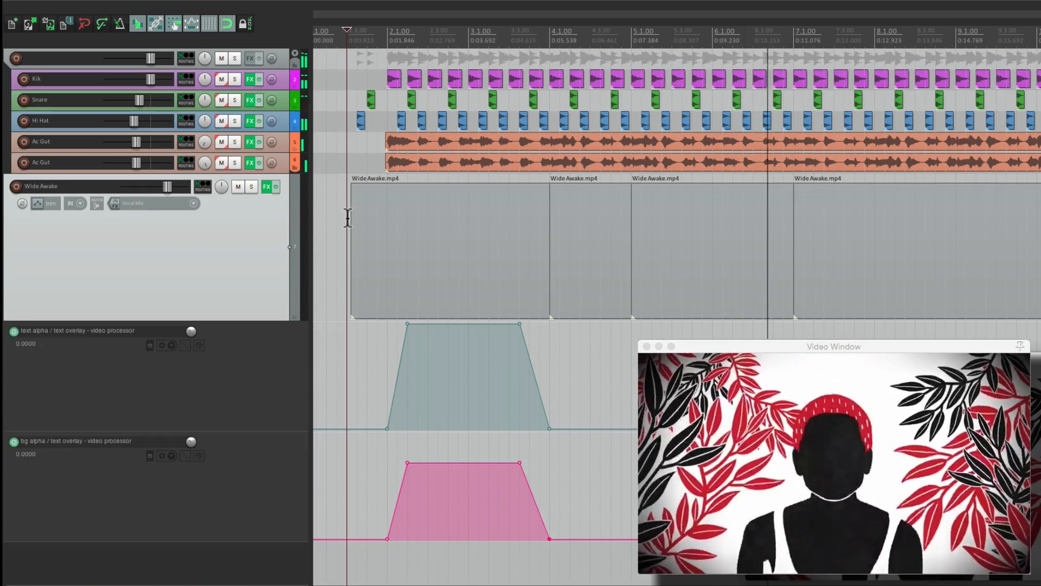
{"action": "key", "text": "space"}
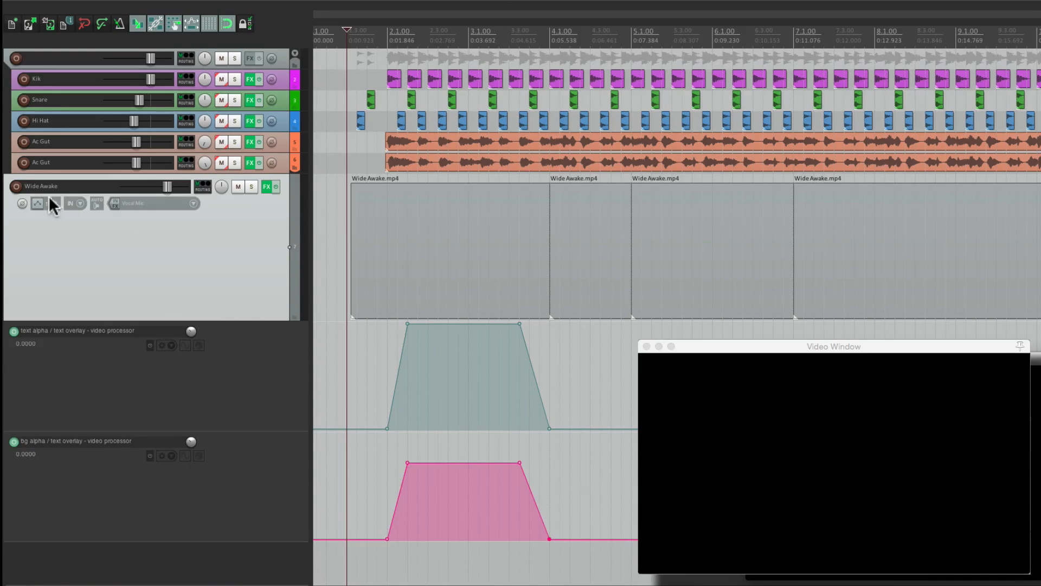
Step: Hide all envelopes of the Wide Awake track and add an empty track below it
{"action": "left_click", "coordinate": [37, 203]}
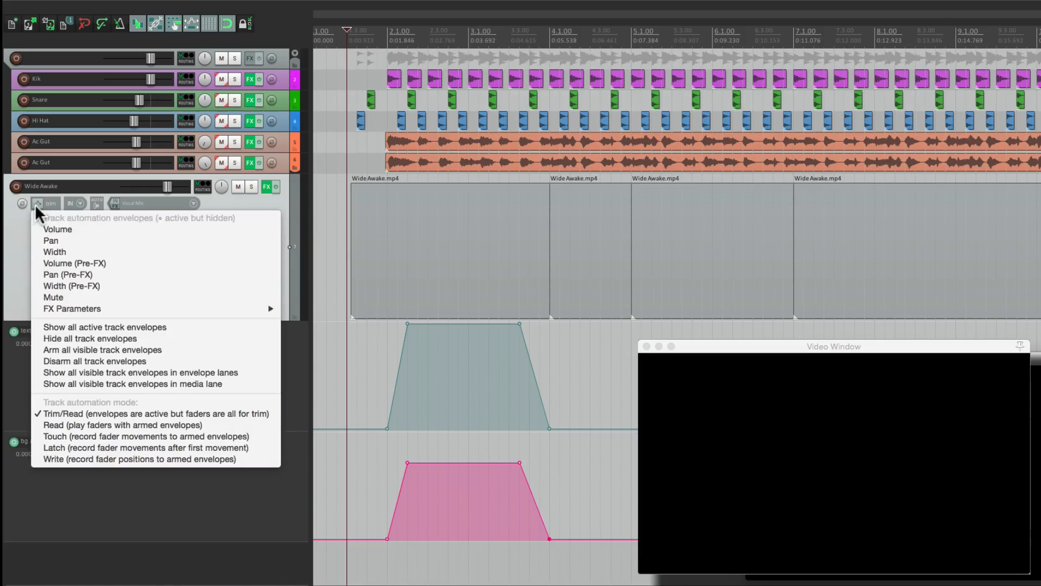
{"action": "left_click", "coordinate": [48, 337]}
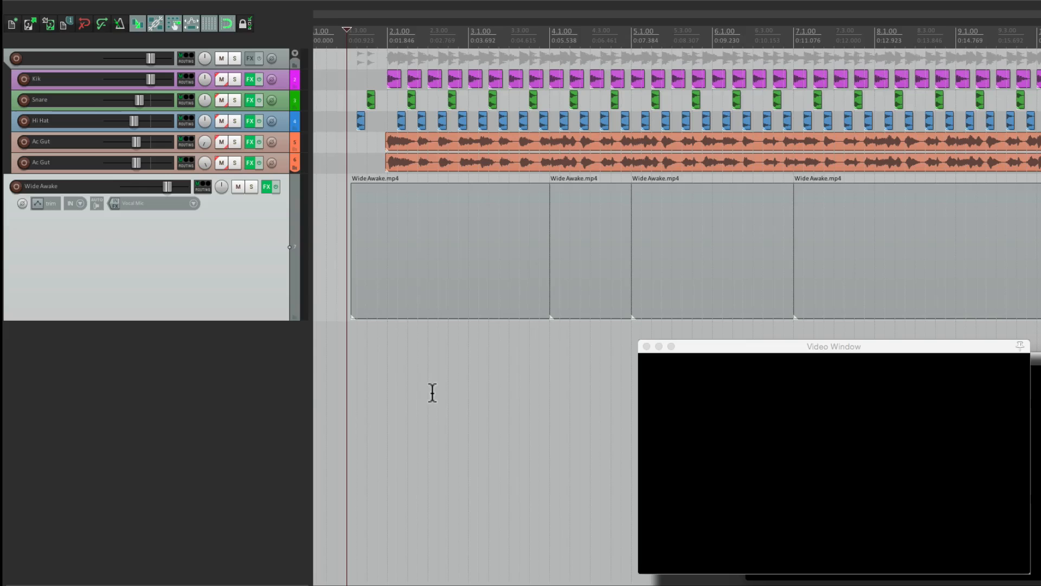
{"action": "double_click", "coordinate": [253, 480]}
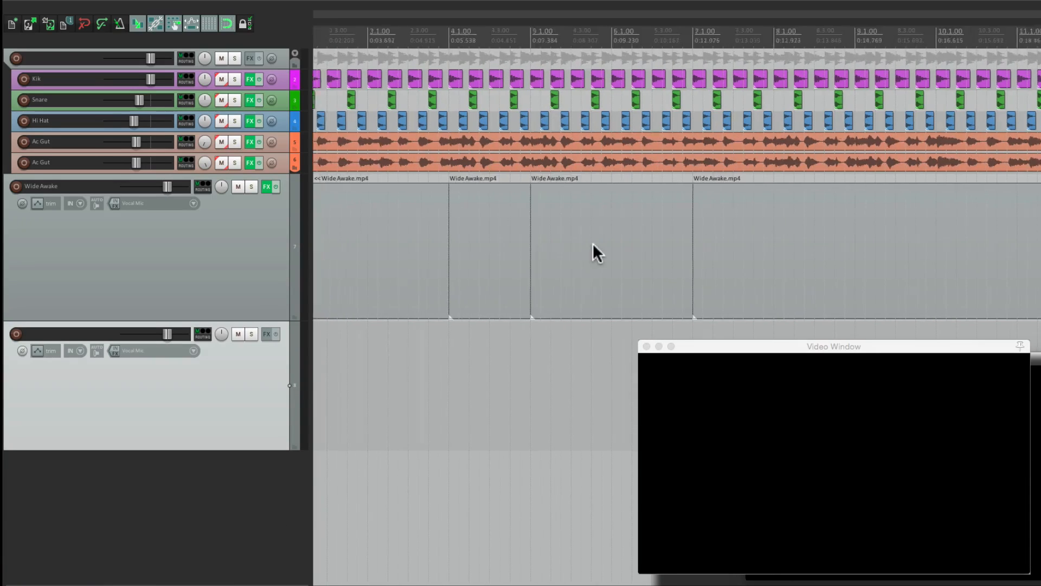
Step: Move the video clip at 7.1.00 straight down to the new track and extend the preceding clip's end to 9.1.00
{"action": "scroll", "coordinate": [593, 243], "scroll_direction": "up", "scroll_amount": 5}
{"action": "scroll", "coordinate": [409, 237], "scroll_direction": "left", "scroll_amount": 2}
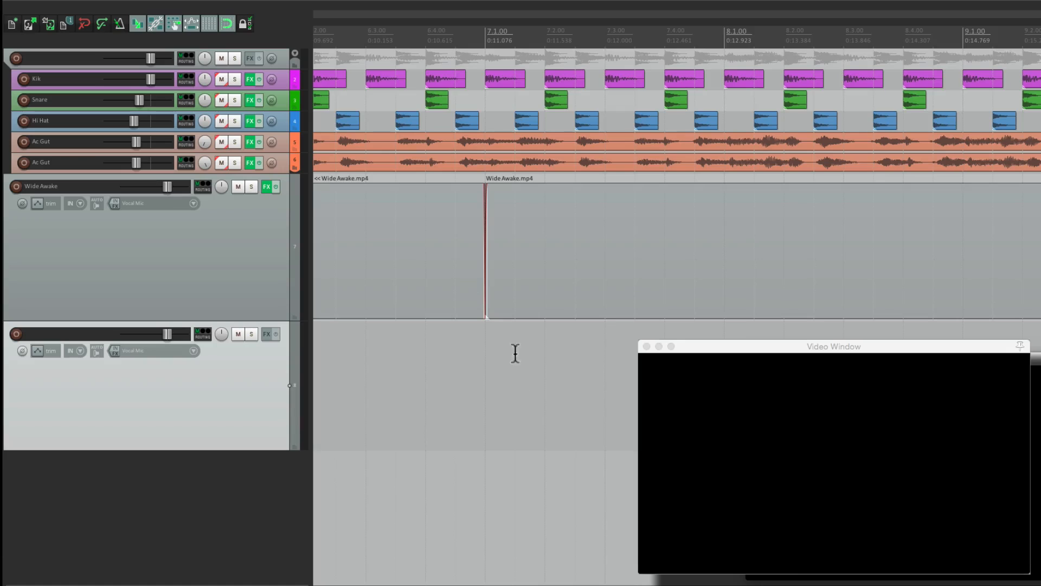
{"action": "left_click_drag", "start_coordinate": [553, 252], "coordinate": [551, 348]}
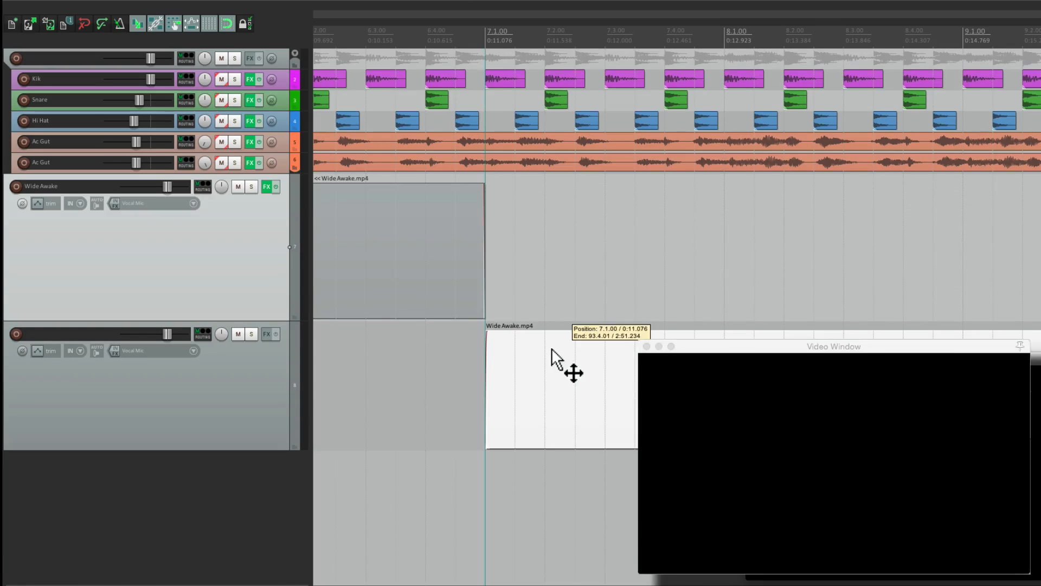
{"action": "left_click_drag", "start_coordinate": [483, 256], "coordinate": [979, 274]}
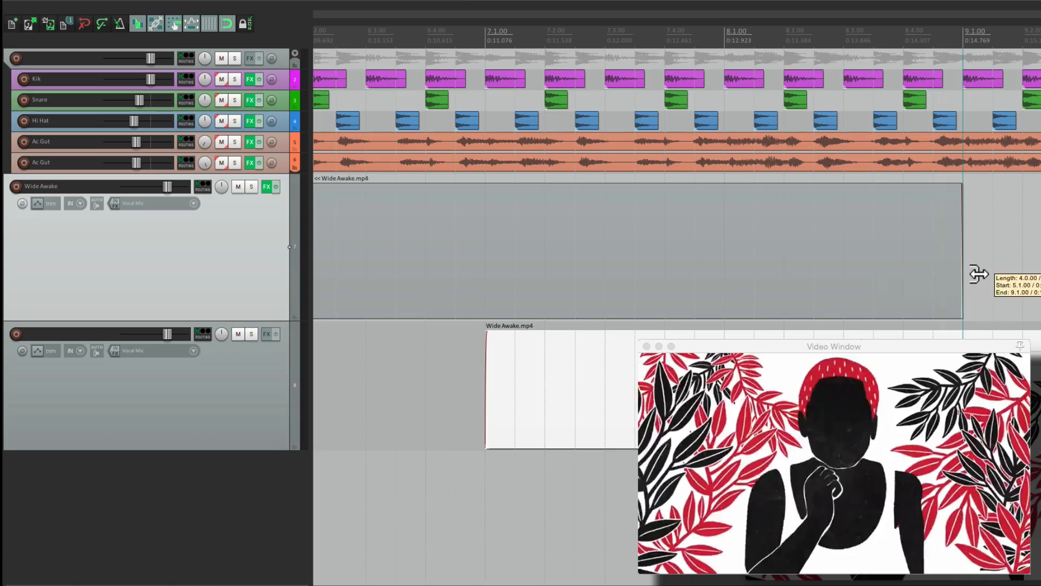
Step: Mute the music tracks and compare playback across 7.1.00 with the lower video track muted and unmuted
{"action": "left_click", "coordinate": [398, 360]}
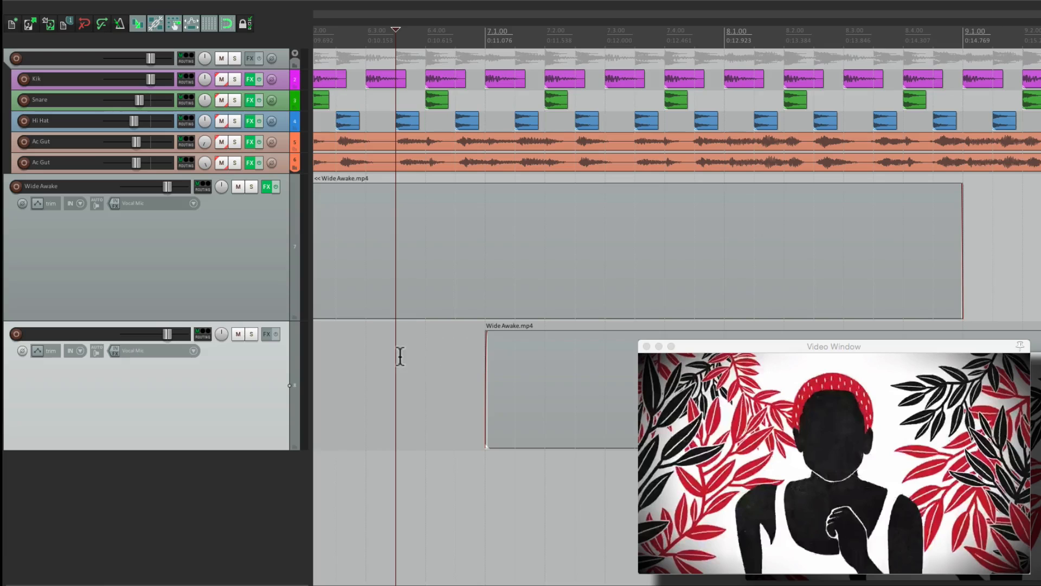
{"action": "left_click", "coordinate": [238, 333]}
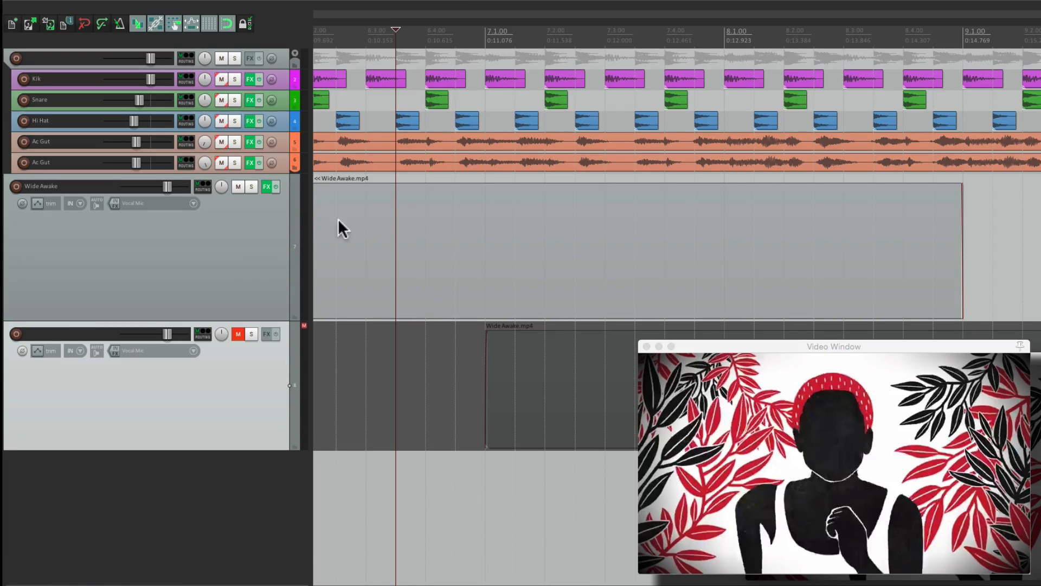
{"action": "left_click", "coordinate": [222, 163]}
{"action": "key", "text": "space"}
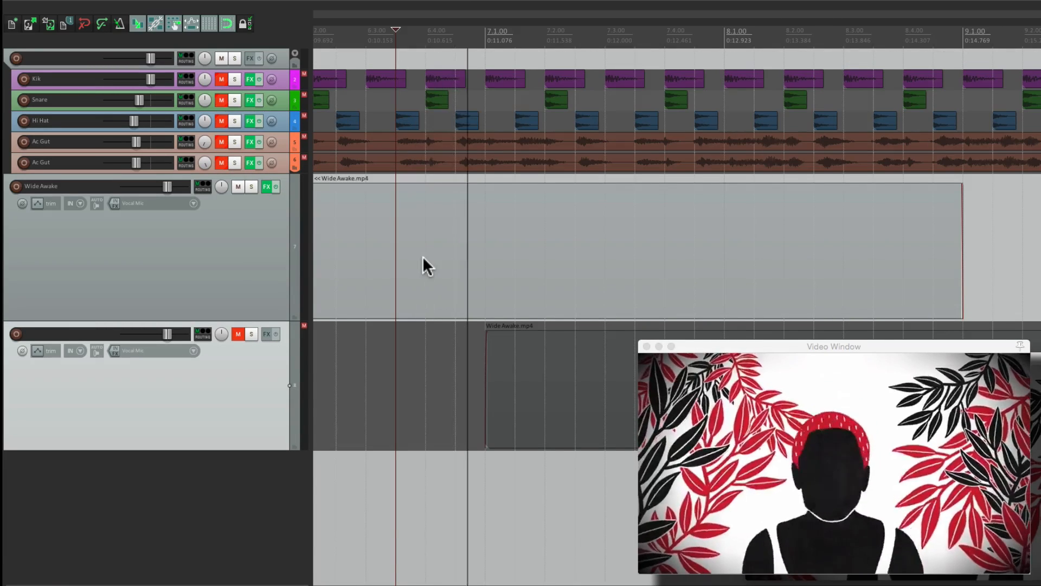
{"action": "key", "text": "space"}
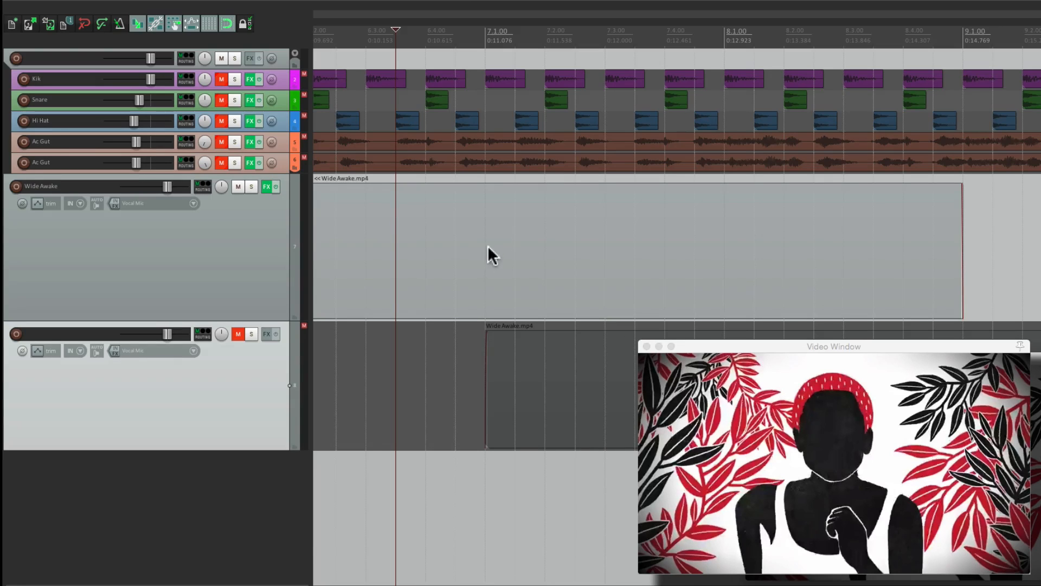
{"action": "key", "text": "space"}
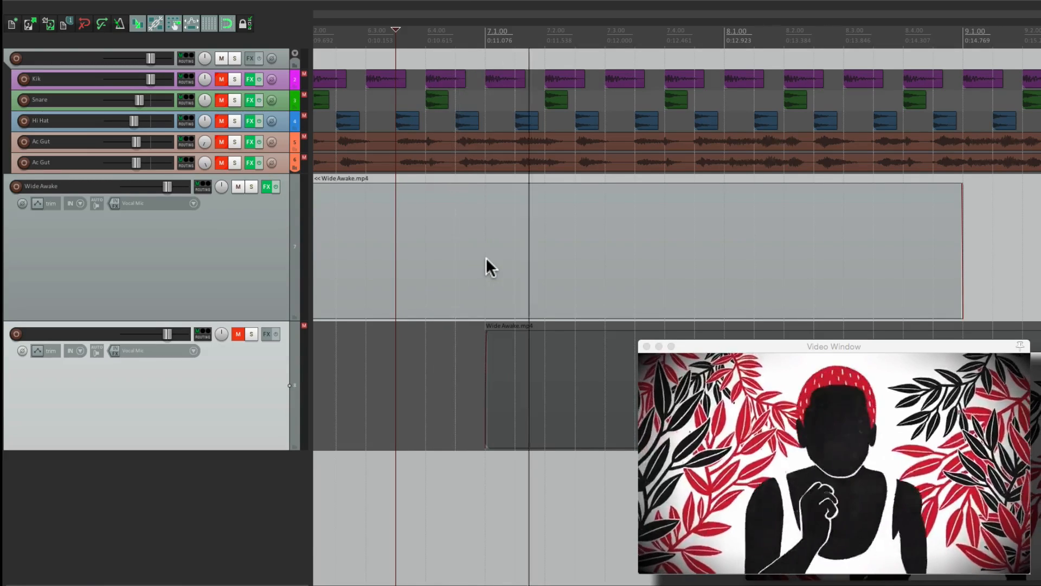
{"action": "key", "text": "space"}
{"action": "left_click", "coordinate": [239, 333]}
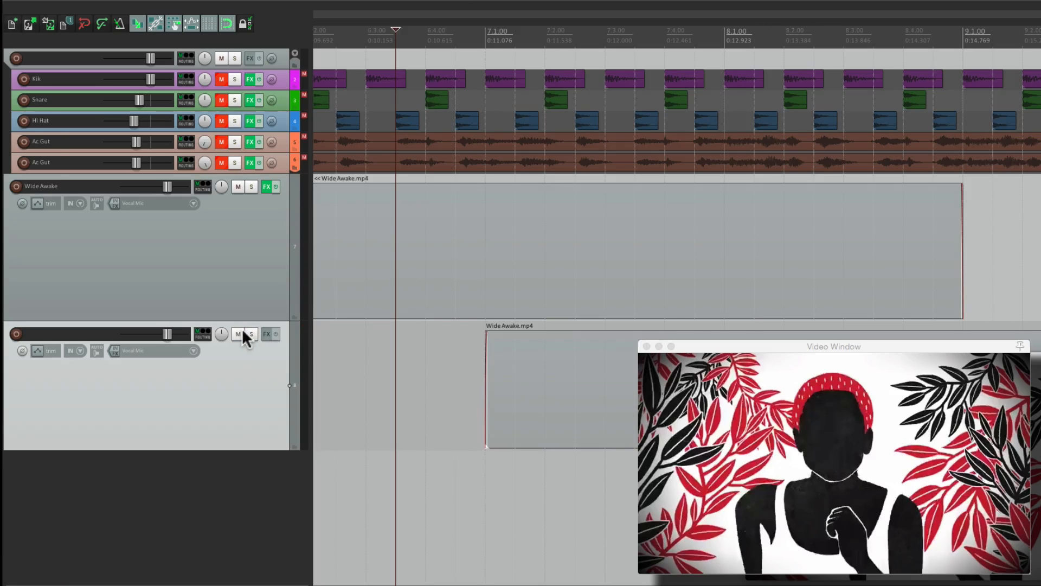
{"action": "key", "text": "space"}
Step: Set the project's video item visibility to "Items in lower numbered tracks replace higher" and play across 7.1.00 to check it
{"action": "left_click", "coordinate": [67, 24]}
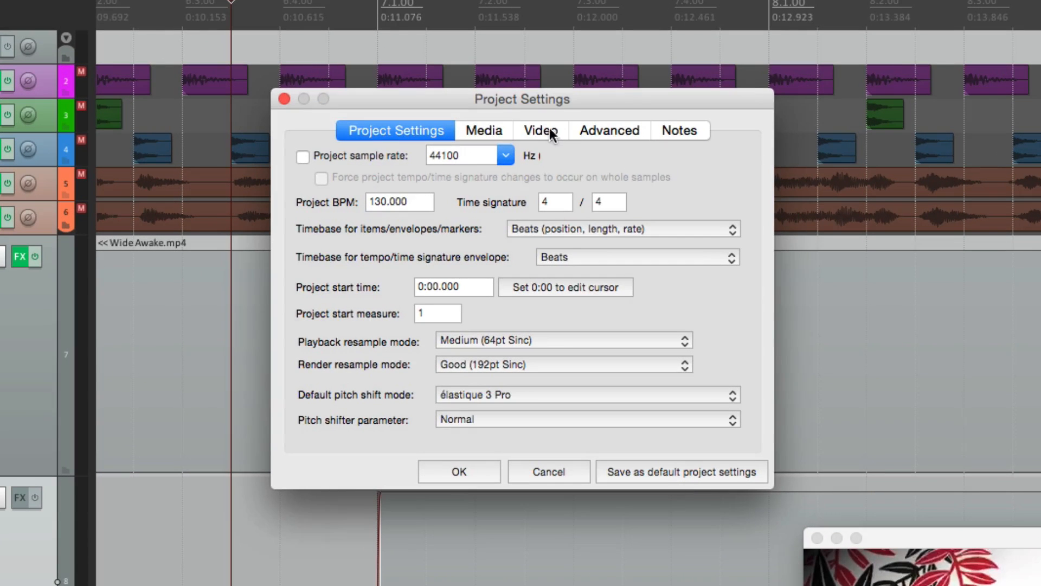
{"action": "left_click", "coordinate": [549, 132]}
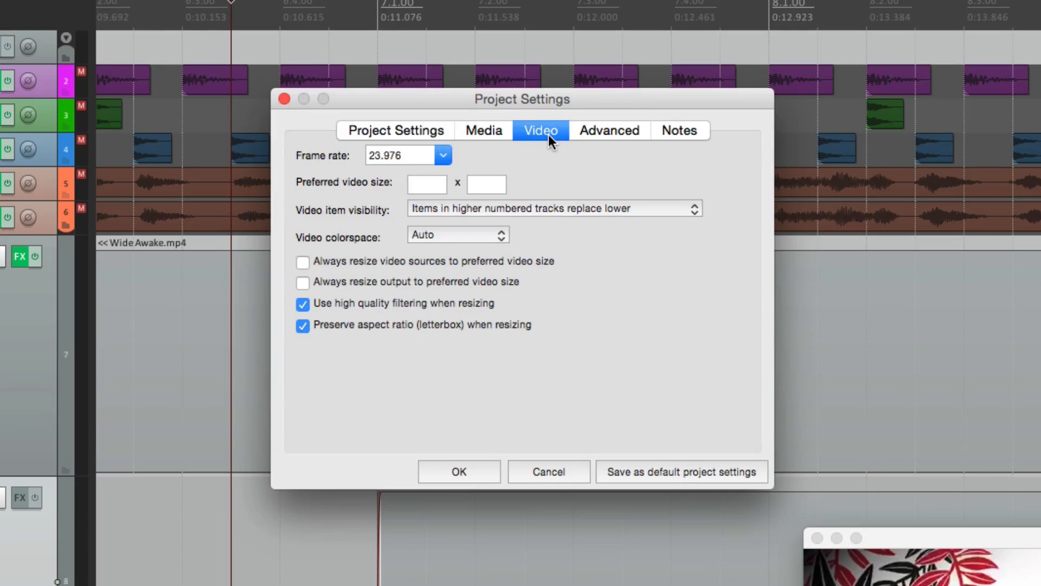
{"action": "left_click", "coordinate": [568, 207]}
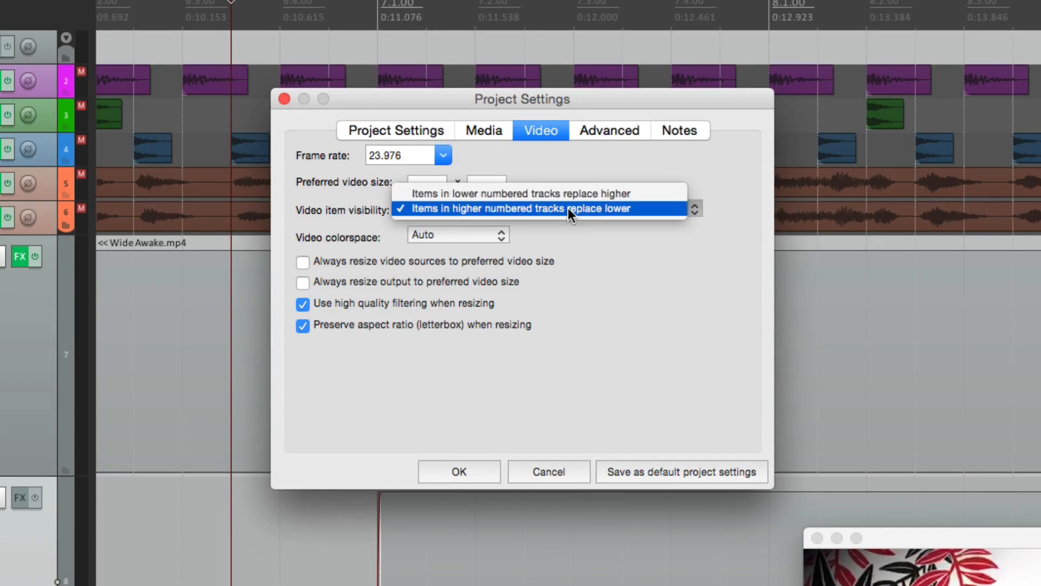
{"action": "left_click", "coordinate": [568, 197]}
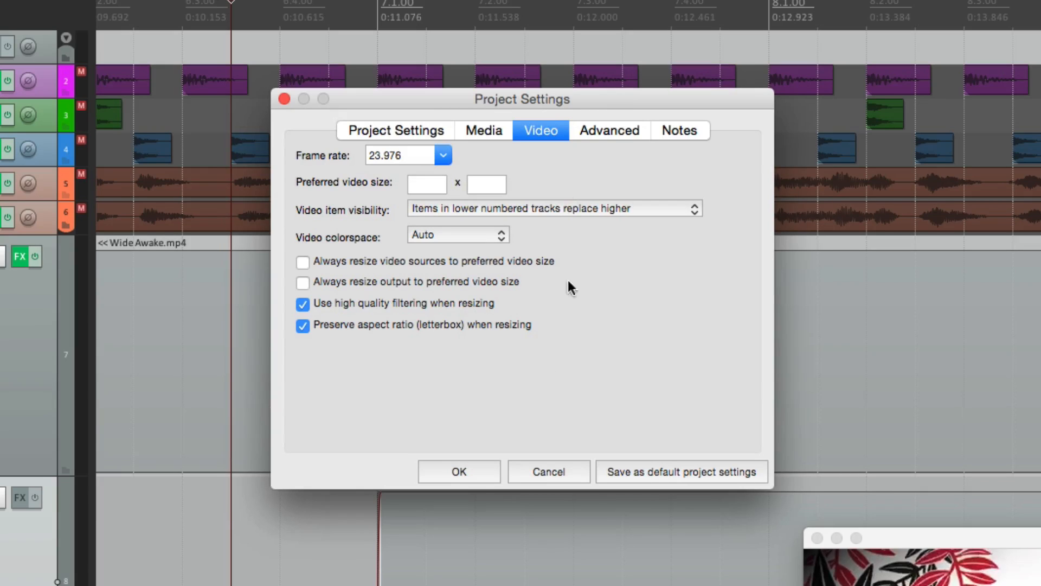
{"action": "left_click", "coordinate": [476, 473]}
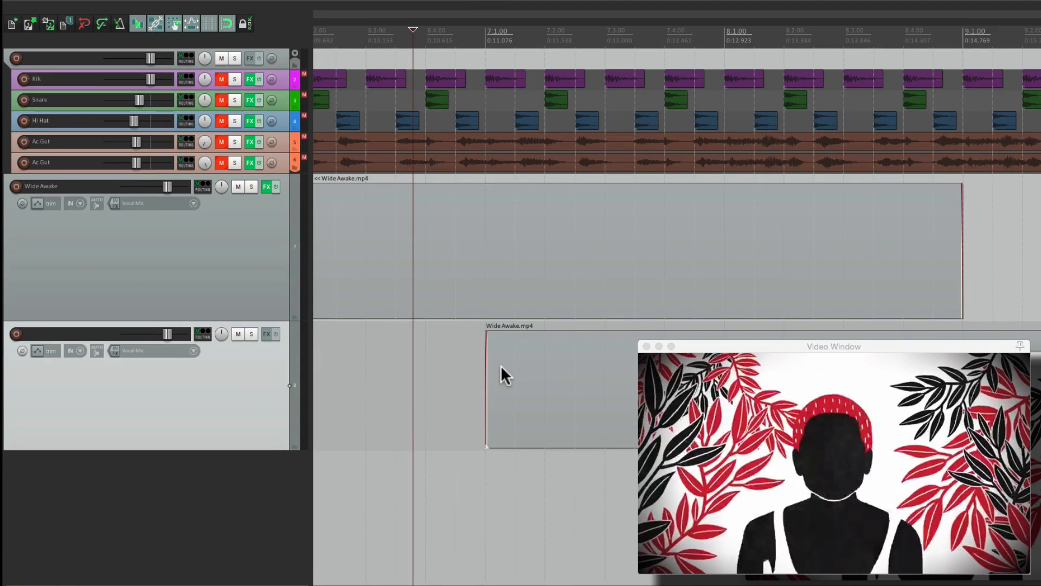
{"action": "key", "text": "space"}
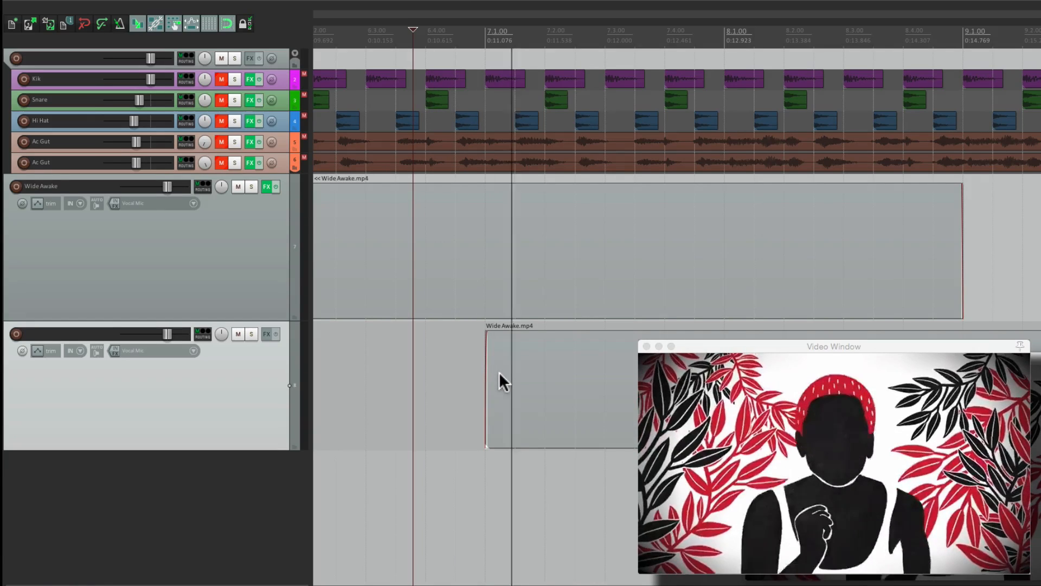
{"action": "key", "text": "space"}
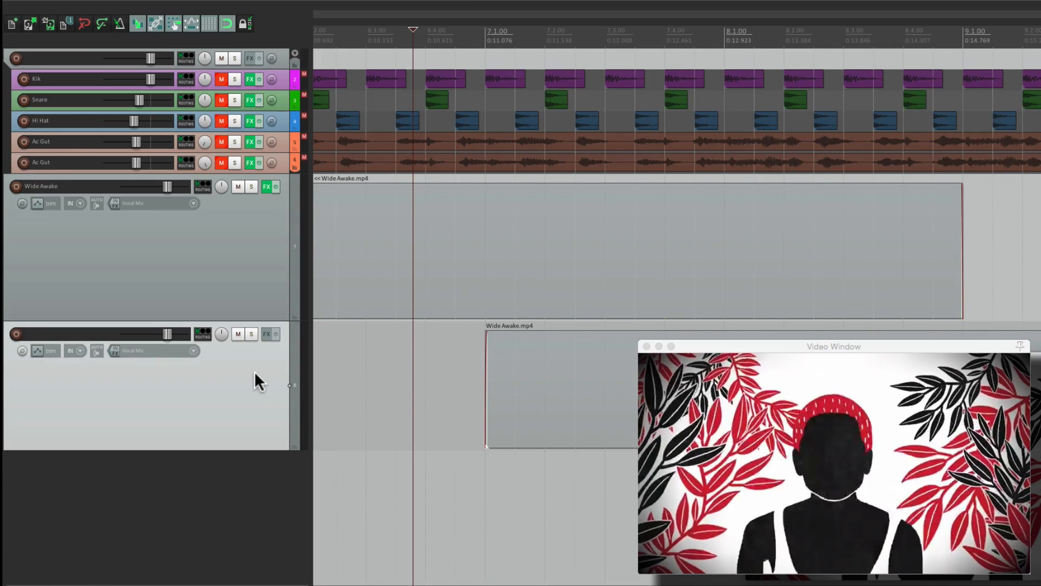
Step: Move the unnamed video track above the Wide Awake track and play the overlap from just before 7.1.00
{"action": "left_click_drag", "start_coordinate": [255, 371], "coordinate": [268, 186]}
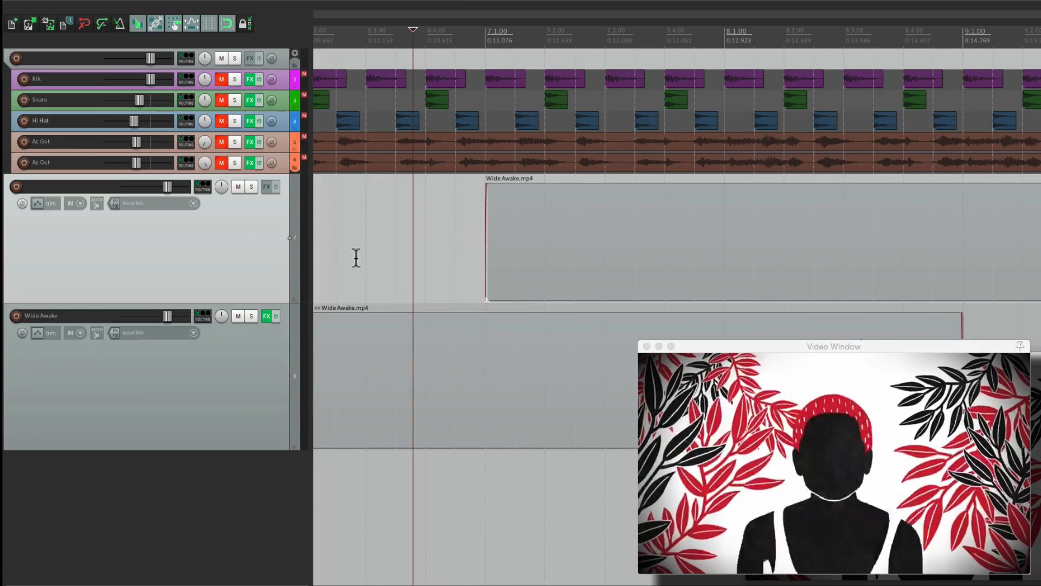
{"action": "left_click", "coordinate": [396, 255]}
{"action": "key", "text": "space"}
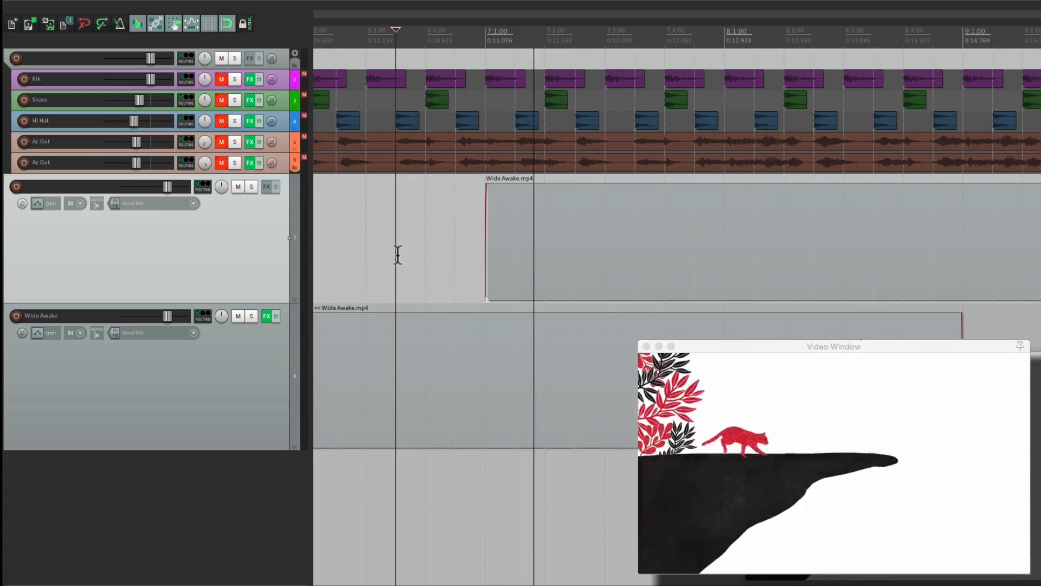
{"action": "key", "text": "space"}
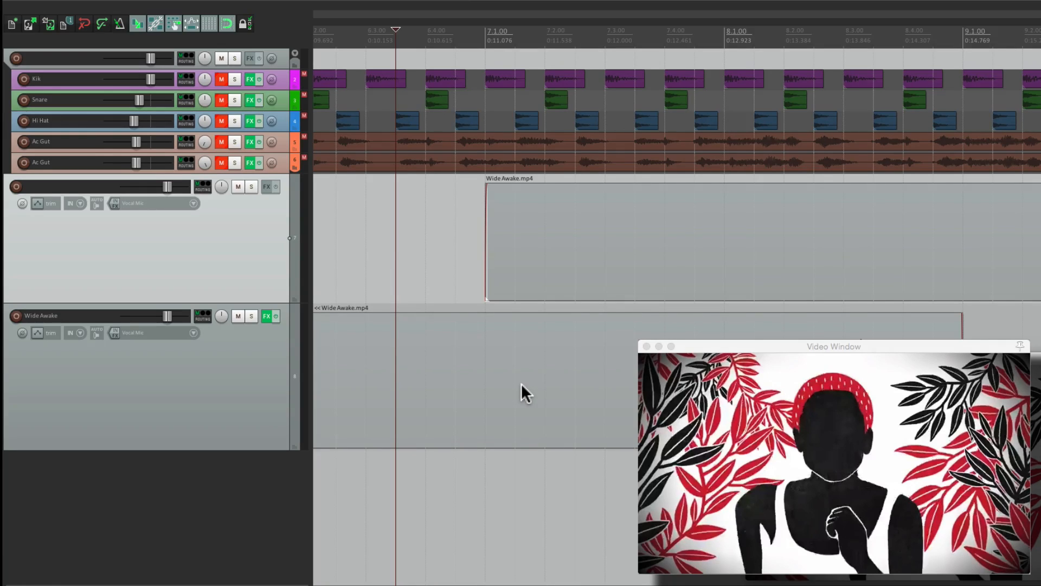
Step: Add an empty track above the two video tracks and load a Video processor on it with the "Crossfade through inputs" preset
{"action": "double_click", "coordinate": [254, 470]}
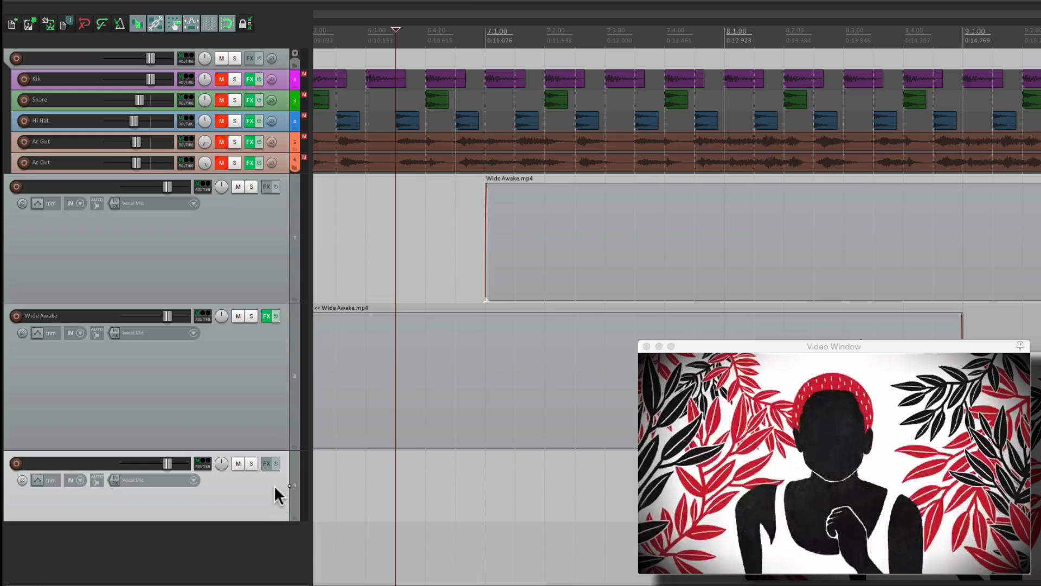
{"action": "left_click_drag", "start_coordinate": [266, 190], "coordinate": [266, 188]}
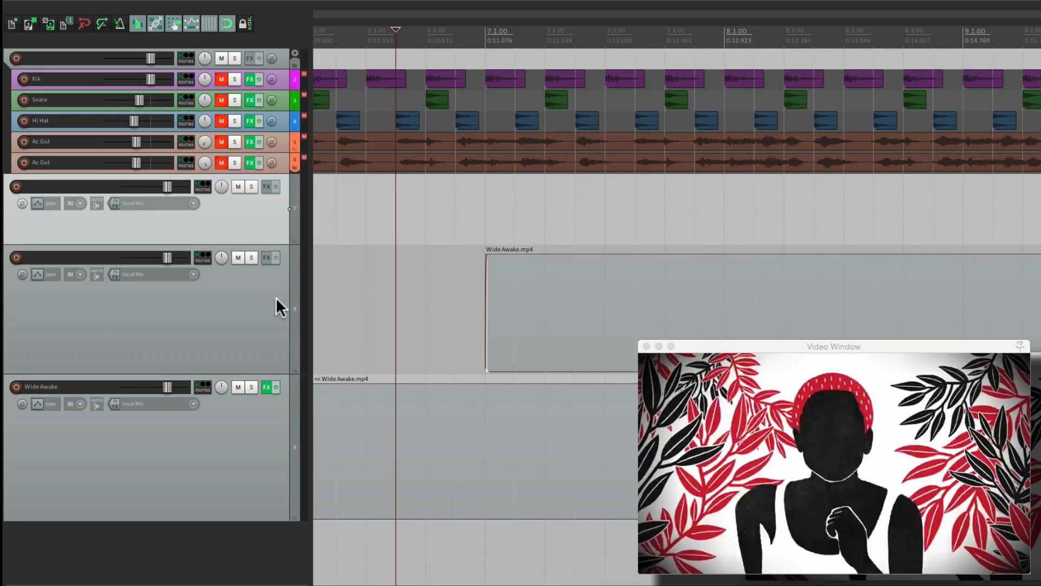
{"action": "left_click", "coordinate": [266, 187]}
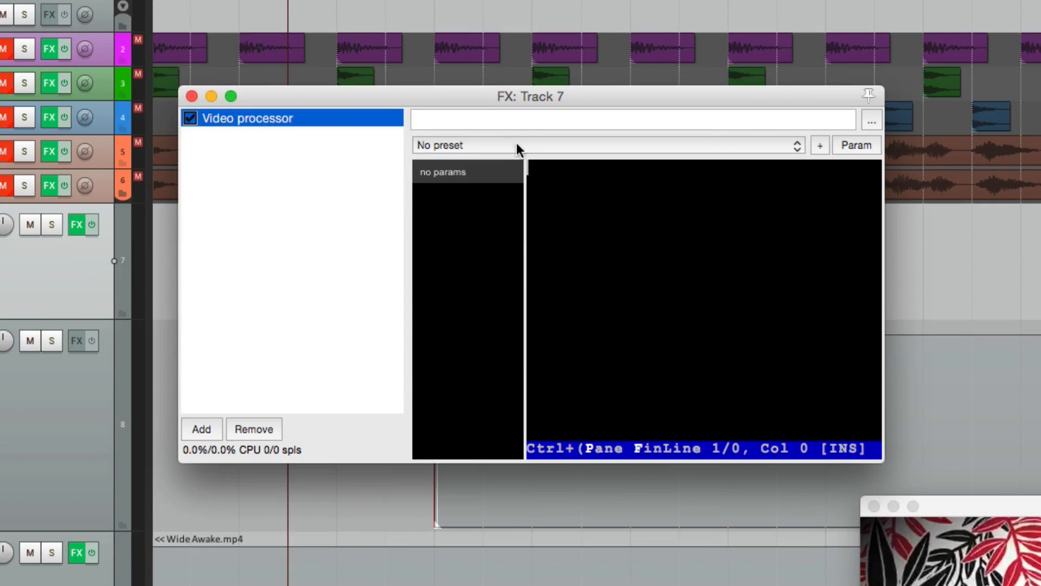
{"action": "left_click", "coordinate": [518, 148]}
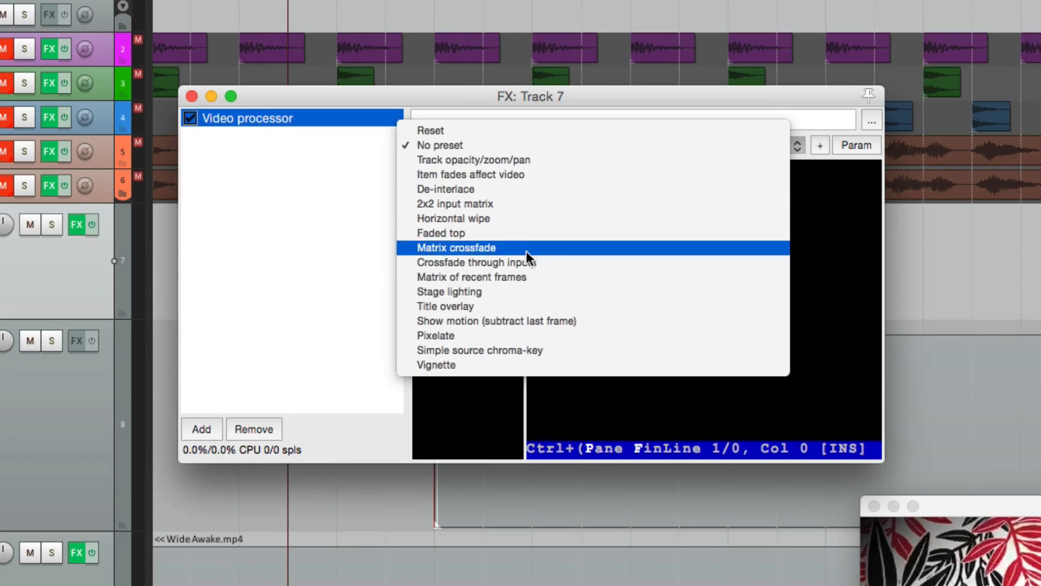
{"action": "left_click", "coordinate": [560, 263]}
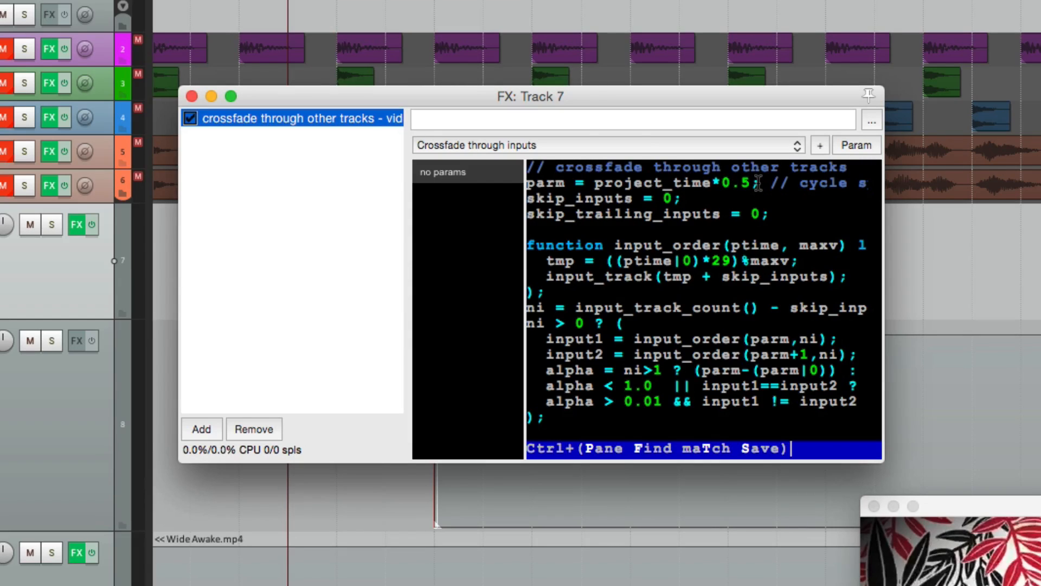
{"action": "left_click", "coordinate": [192, 95]}
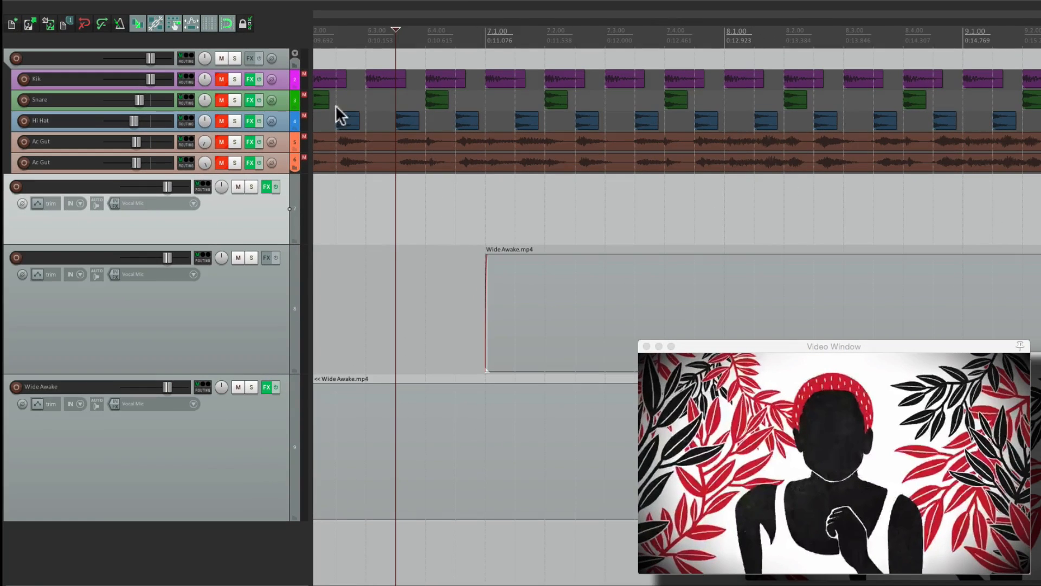
Step: Compare playback across 7.1.00 with the crossfade track unmuted and muted, leaving it unmuted
{"action": "left_click", "coordinate": [405, 250]}
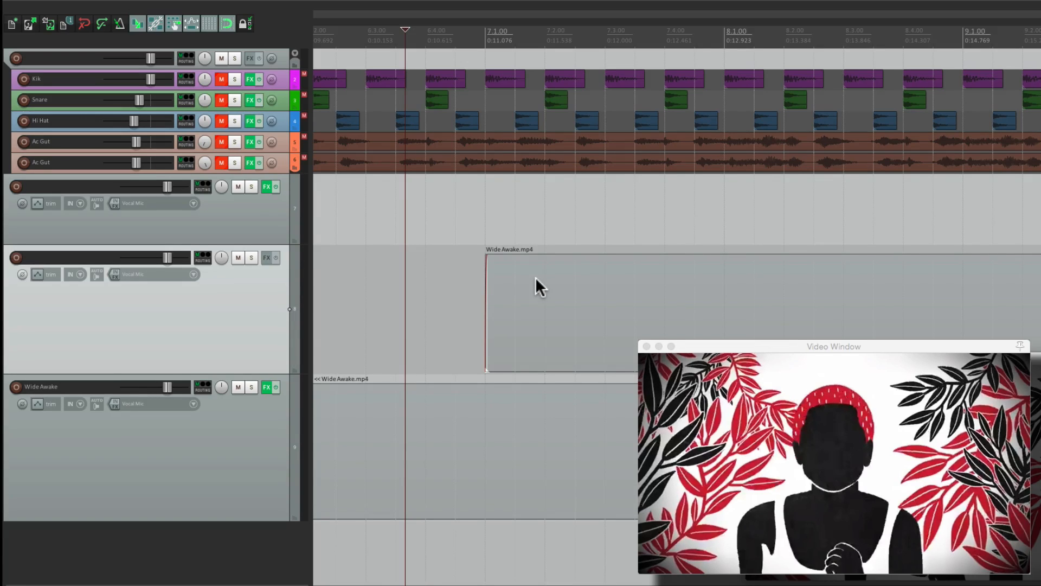
{"action": "left_click", "coordinate": [430, 278]}
{"action": "key", "text": "space"}
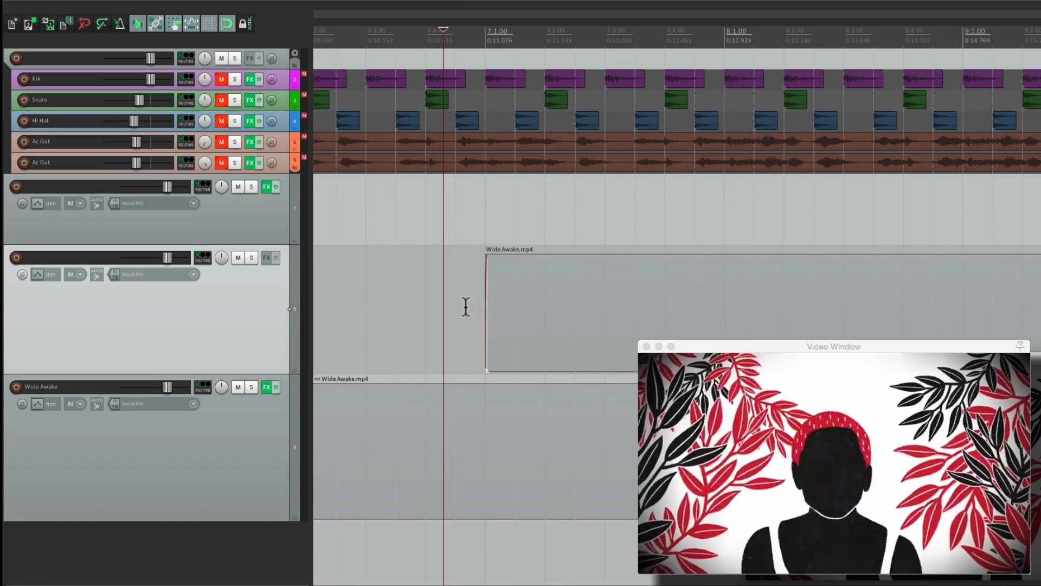
{"action": "left_click", "coordinate": [238, 186]}
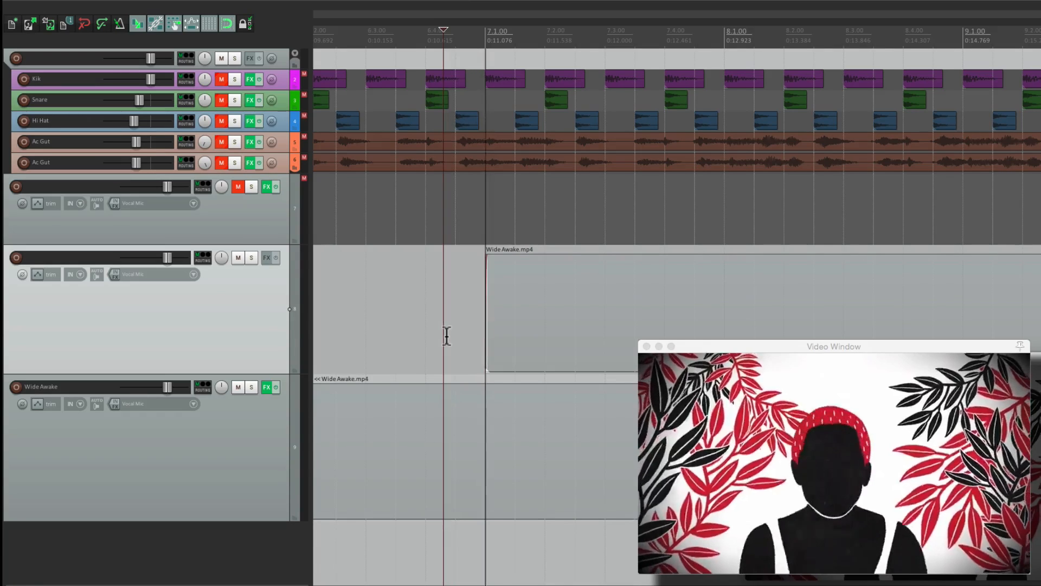
{"action": "key", "text": "space"}
{"action": "key", "text": "space"}
{"action": "left_click", "coordinate": [425, 326]}
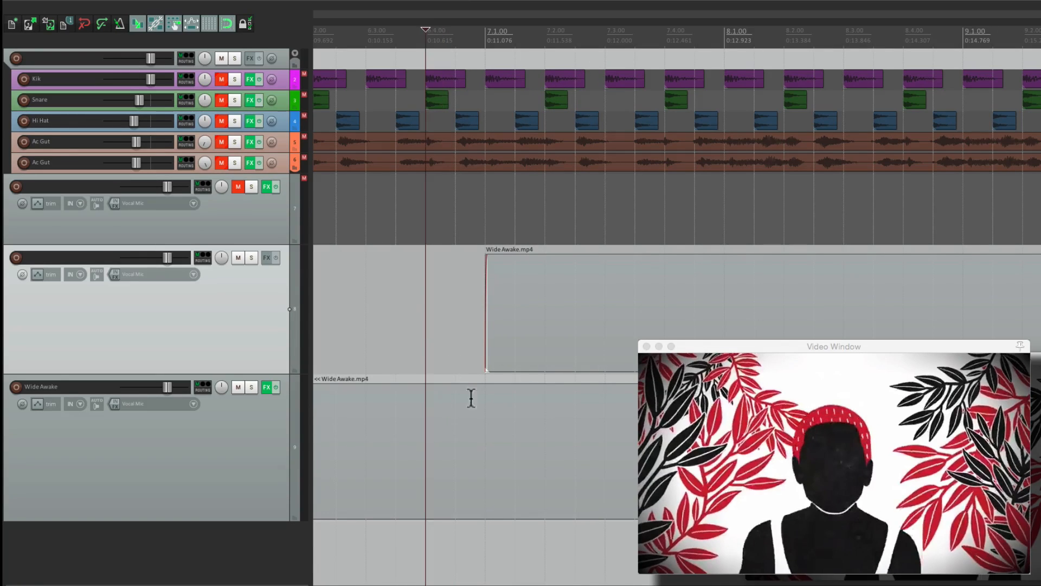
{"action": "key", "text": "space"}
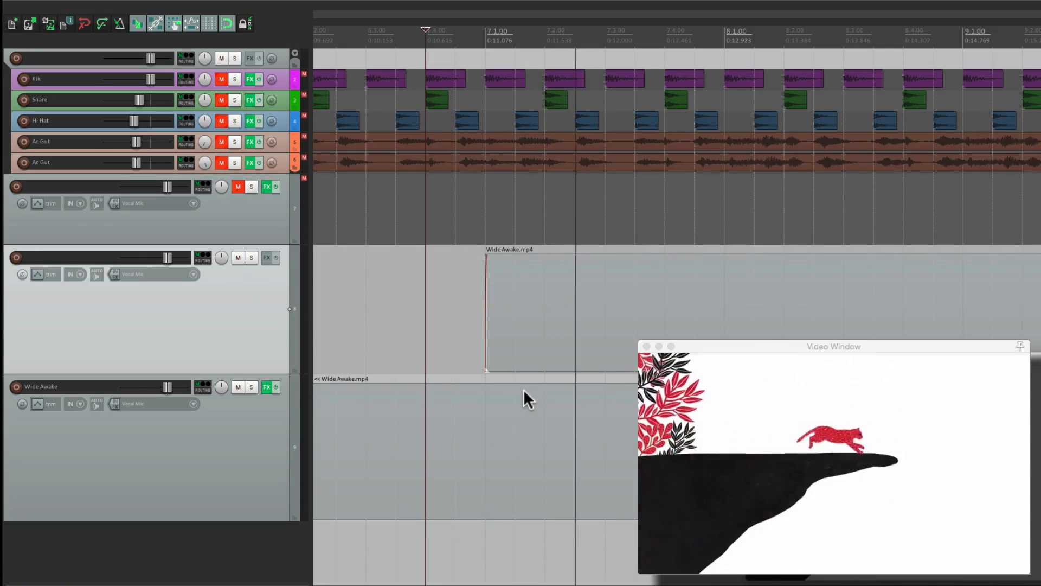
{"action": "key", "text": "space"}
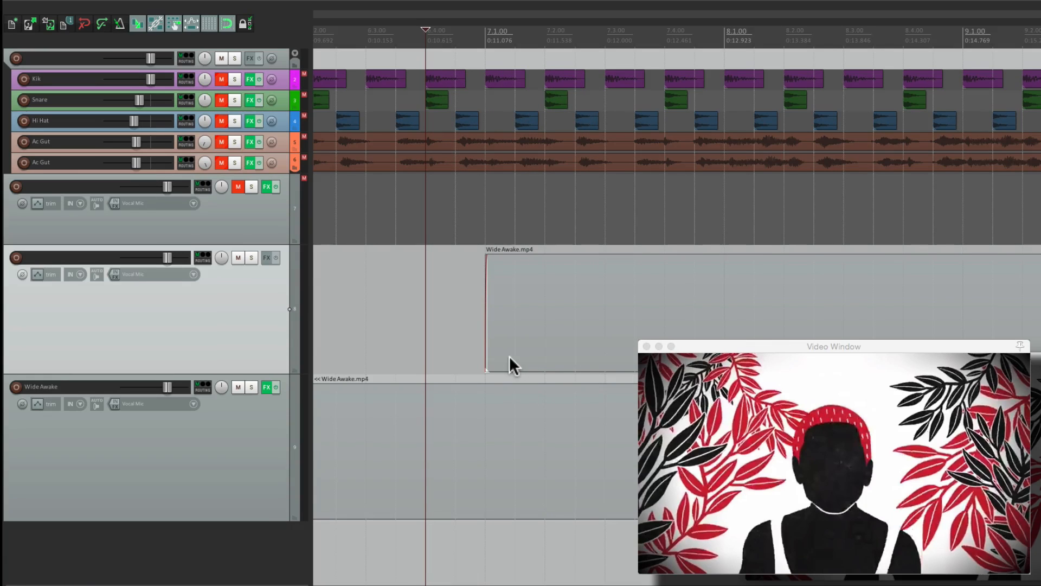
{"action": "left_click", "coordinate": [237, 187]}
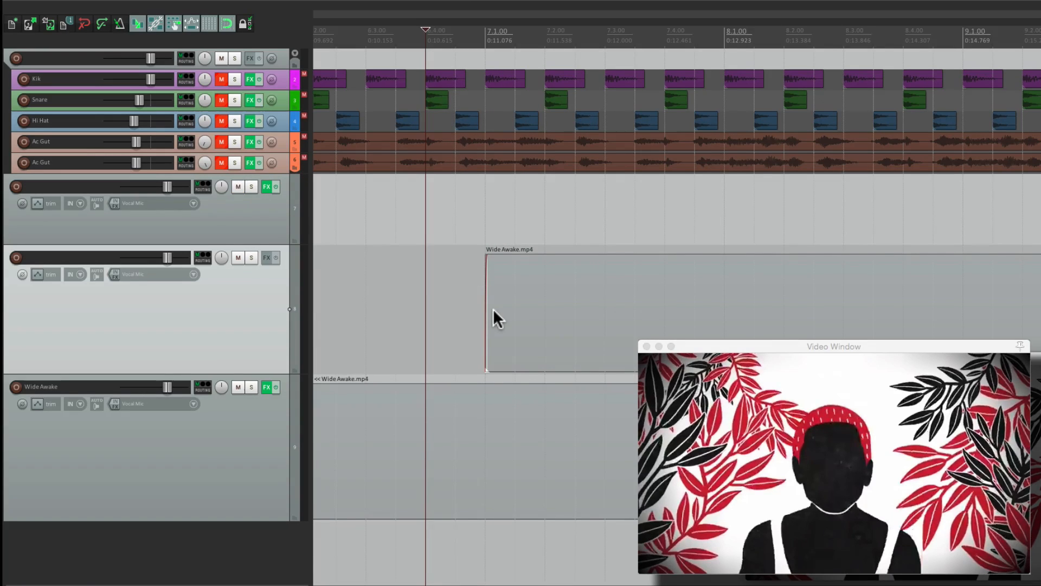
{"action": "key", "text": "space"}
{"action": "key", "text": "space"}
Step: Show the crossfade effect's Bypass envelope on the effect track and raise its whole line to the maximum value
{"action": "left_click", "coordinate": [36, 202]}
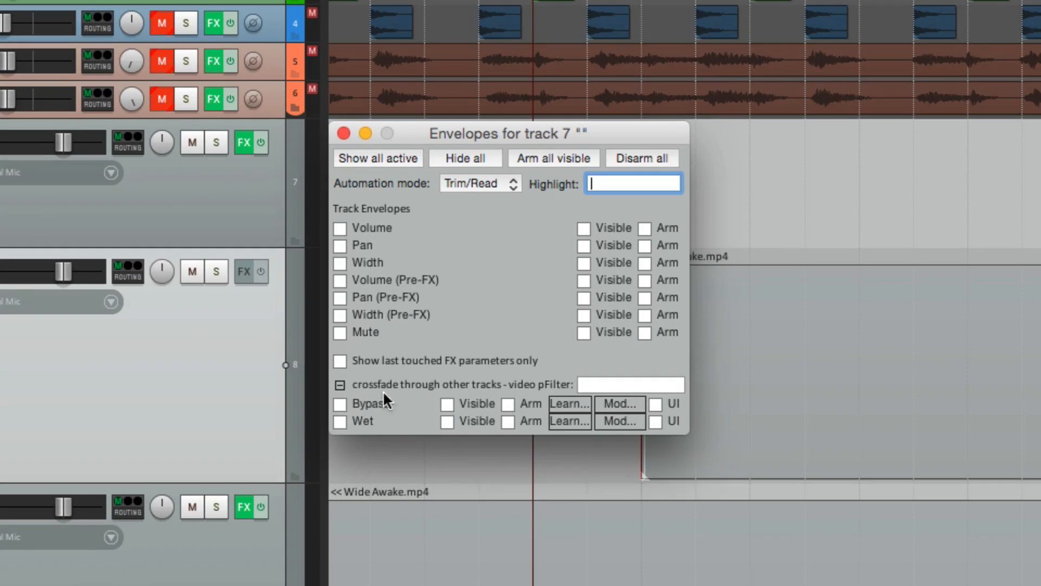
{"action": "left_click", "coordinate": [341, 403]}
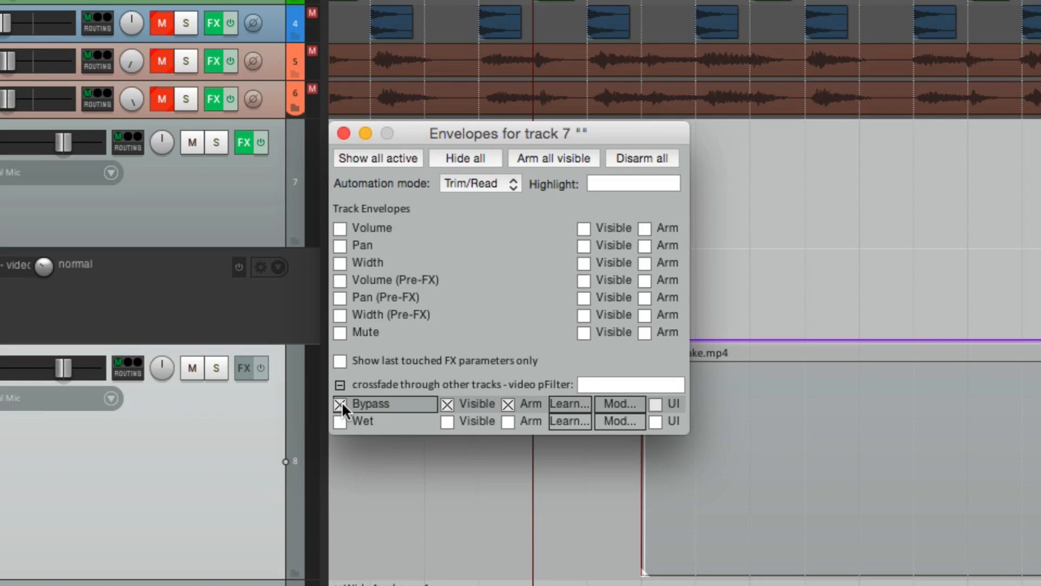
{"action": "left_click", "coordinate": [344, 133]}
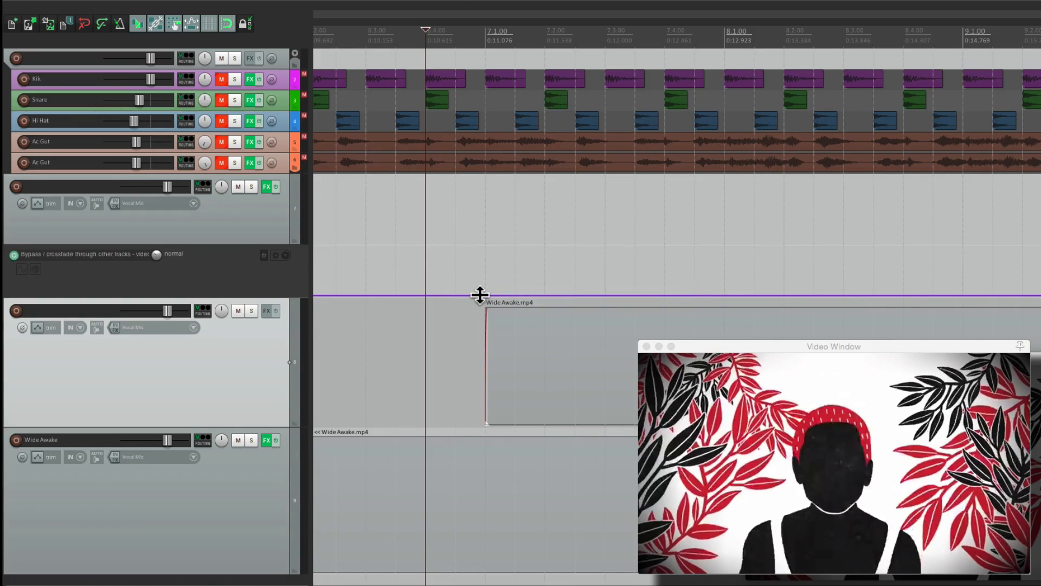
{"action": "left_click_drag", "start_coordinate": [481, 295], "coordinate": [480, 163]}
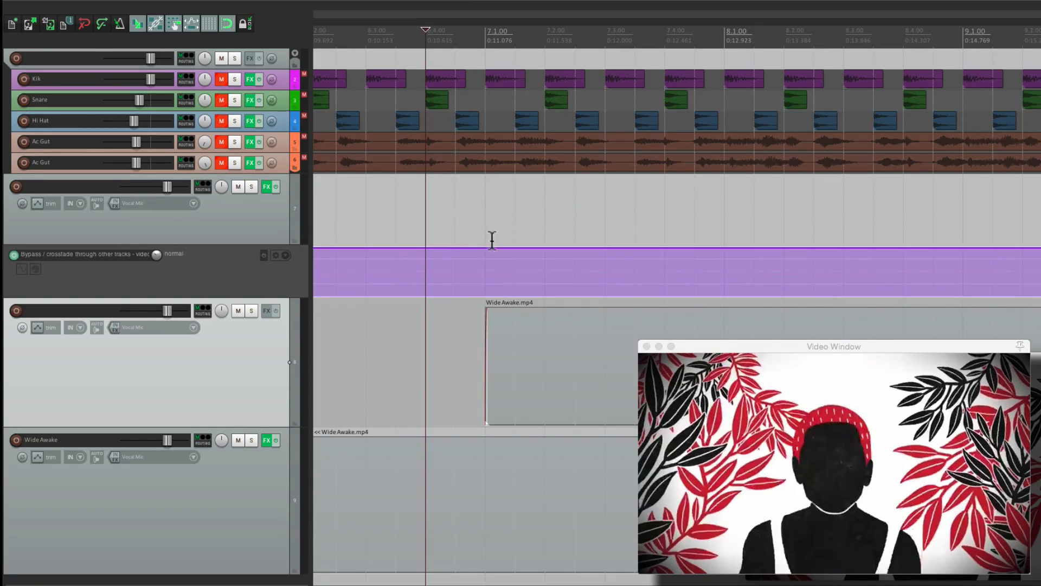
Step: Play the video from before 7.1.00 to preview it with the crossfade effect bypassed
{"action": "left_click", "coordinate": [475, 263]}
{"action": "left_click", "coordinate": [407, 258]}
{"action": "key", "text": "space"}
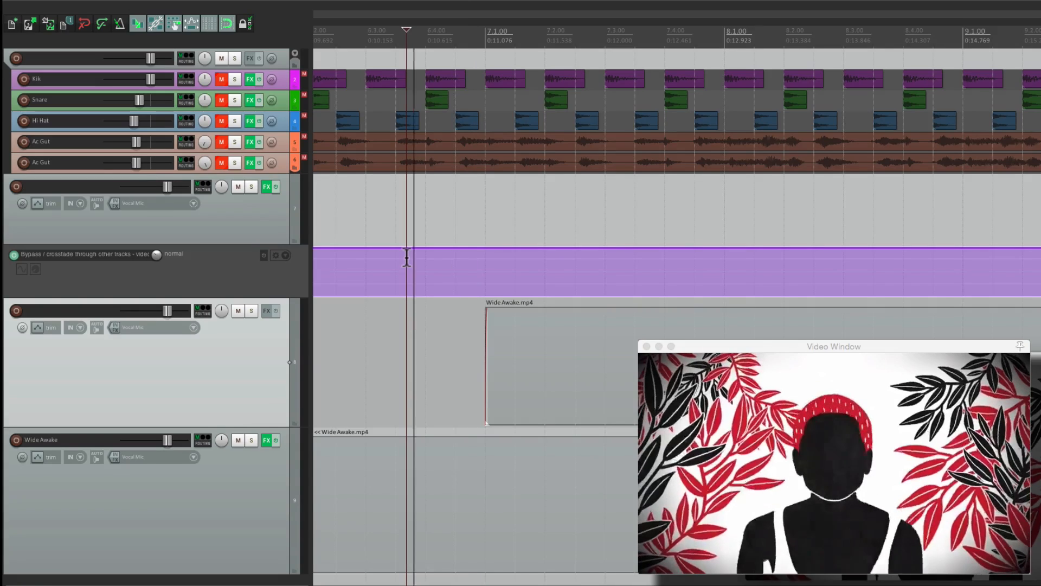
{"action": "key", "text": "space"}
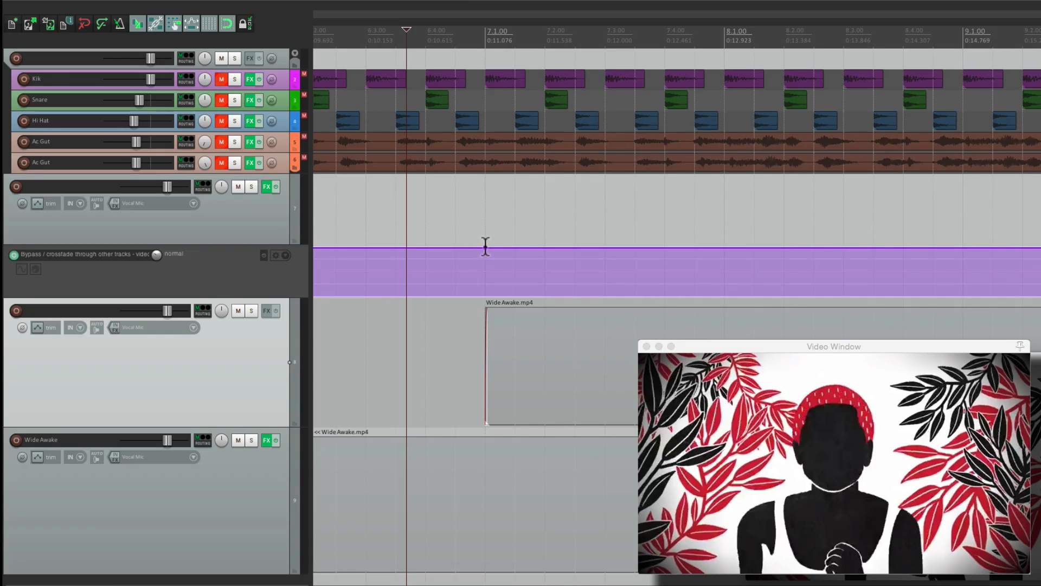
Step: Add a point on the crossfade Bypass envelope at 7.1.00, drop the line to minimum from there, and preview the transition
{"action": "left_click_drag", "start_coordinate": [486, 245], "coordinate": [506, 413]}
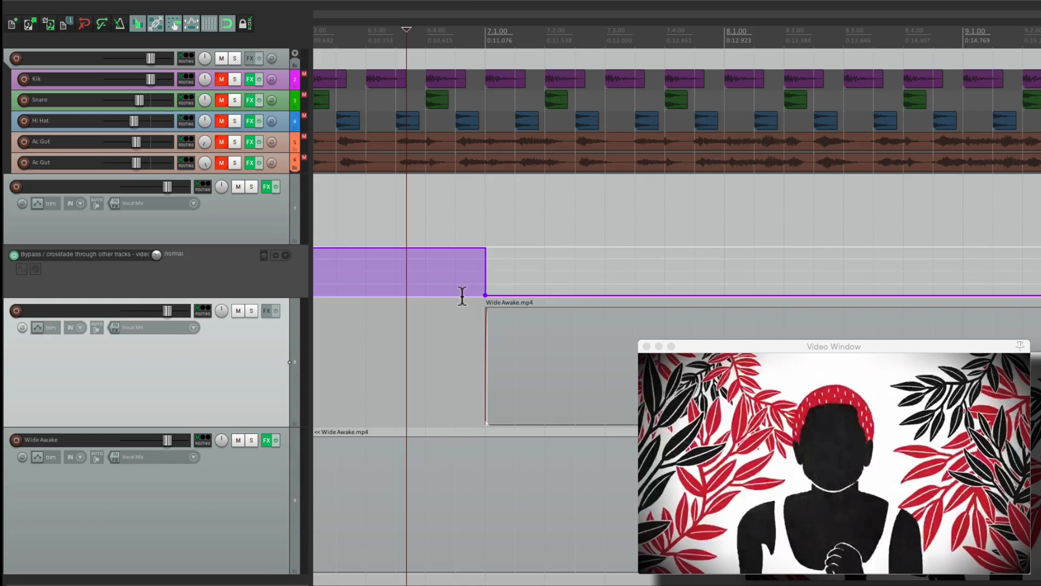
{"action": "key", "text": "space"}
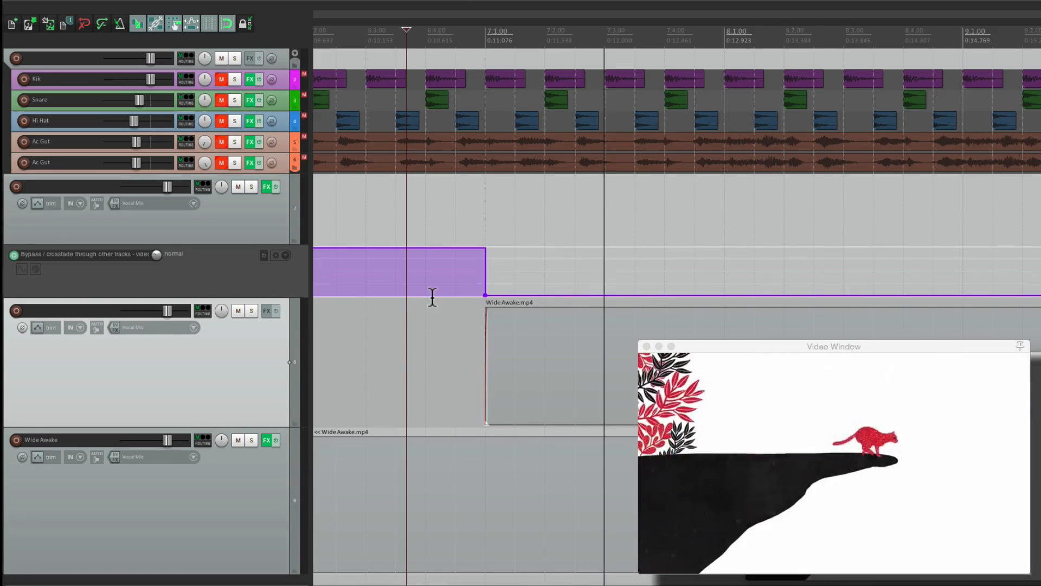
{"action": "key", "text": "space"}
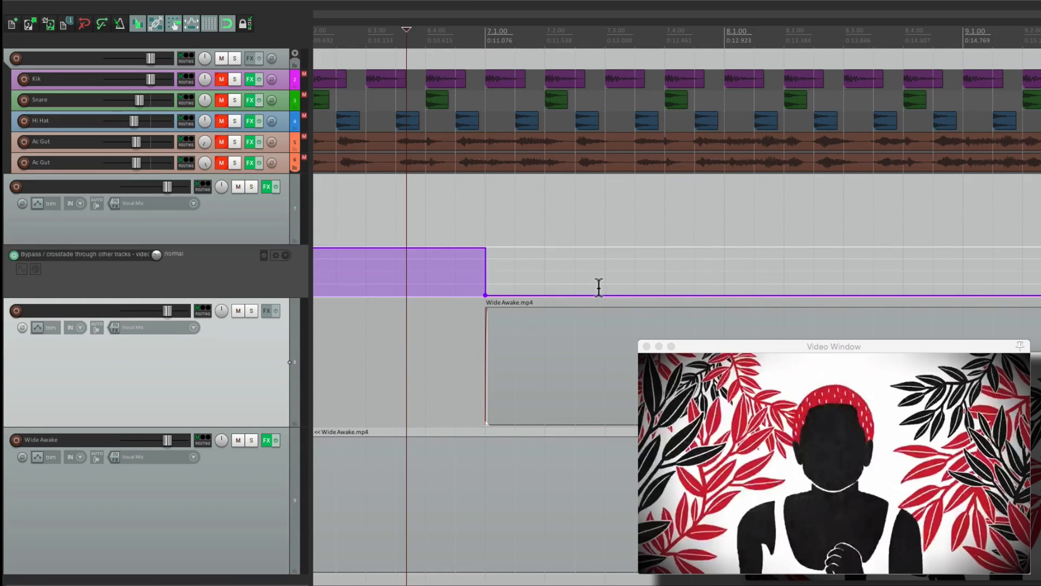
Step: With snapping off, add a Bypass envelope point at 7.3.12 and raise the line to maximum from there, closing the crossfade section
{"action": "left_click_drag", "start_coordinate": [407, 28], "coordinate": [609, 27]}
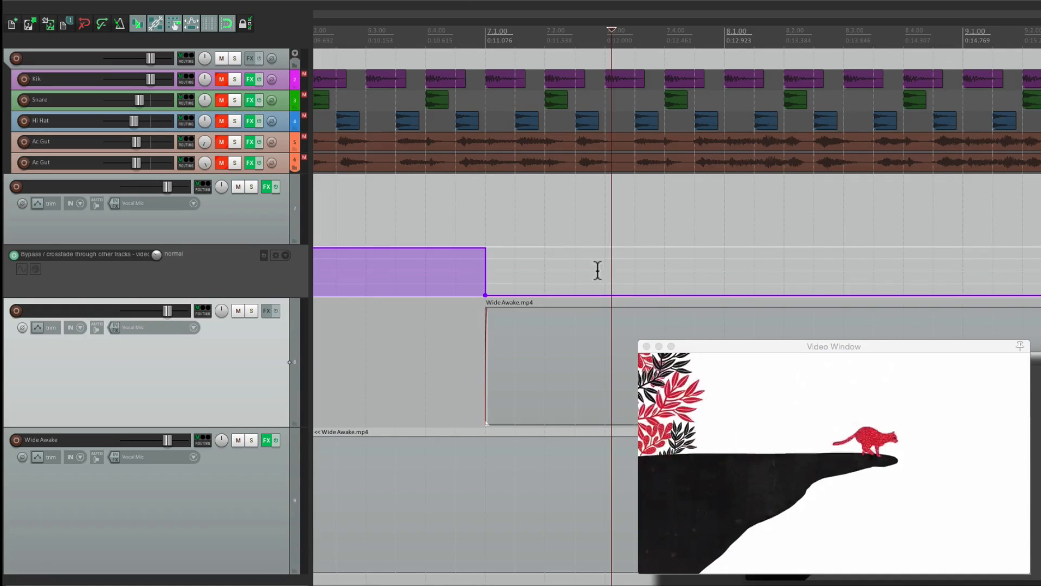
{"action": "scroll", "coordinate": [602, 262], "scroll_direction": "up", "scroll_amount": 5}
{"action": "scroll", "coordinate": [602, 260], "scroll_direction": "up", "scroll_amount": 3}
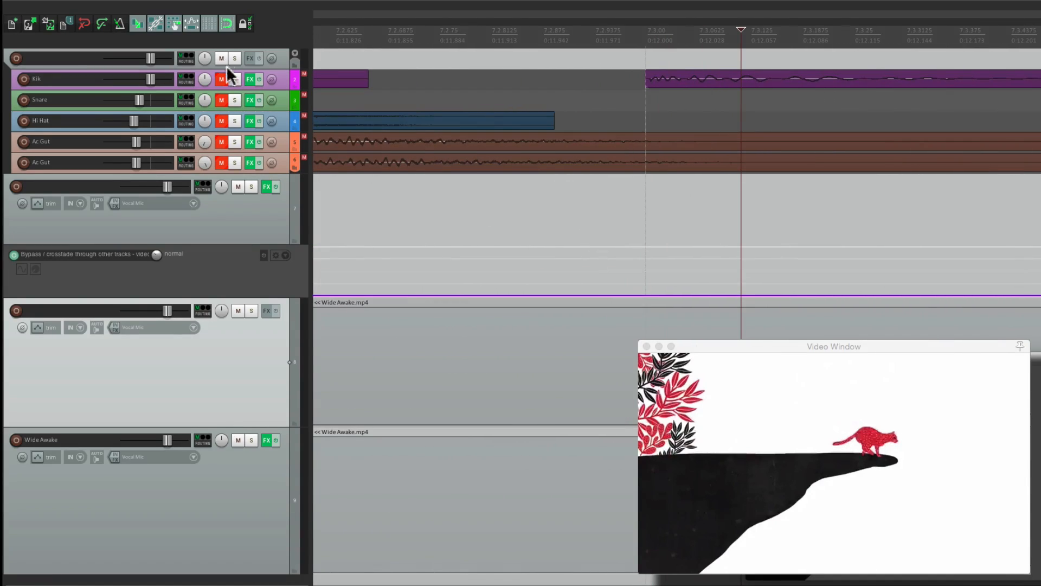
{"action": "left_click", "coordinate": [741, 295]}
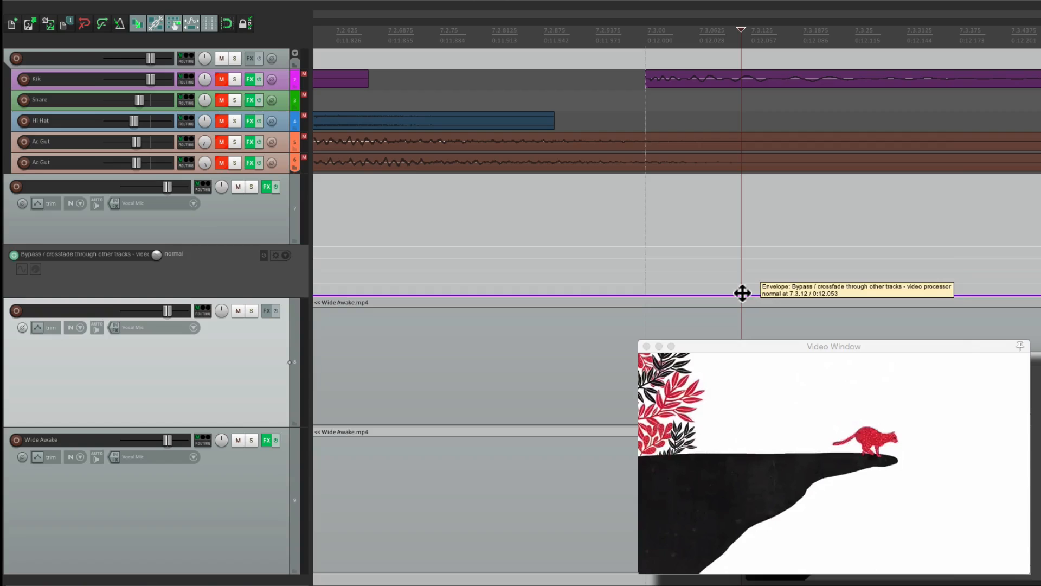
{"action": "left_click_drag", "start_coordinate": [742, 293], "coordinate": [795, 241]}
{"action": "key", "text": "super+z"}
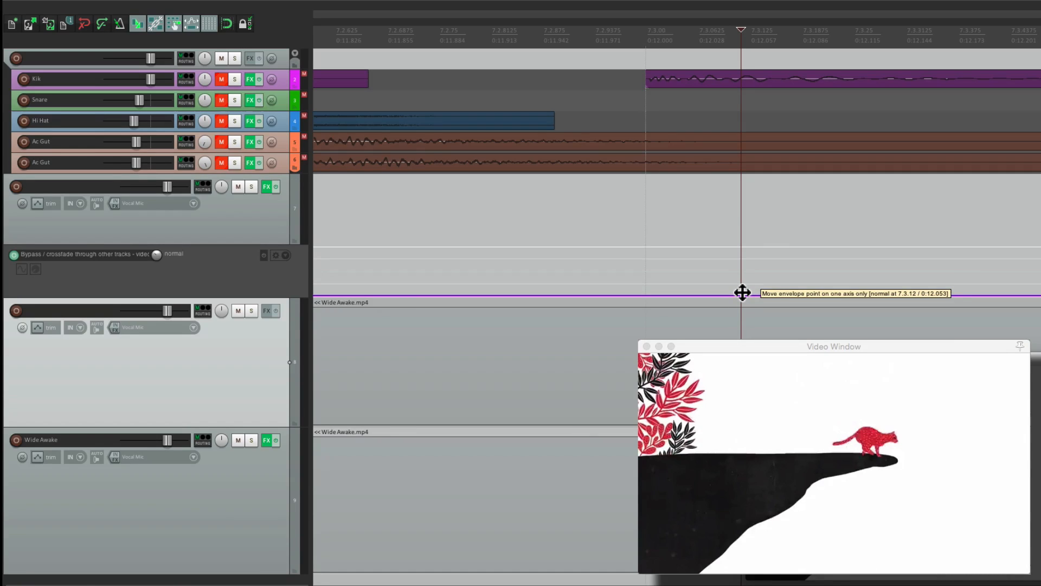
{"action": "left_click_drag", "start_coordinate": [742, 293], "coordinate": [758, 96]}
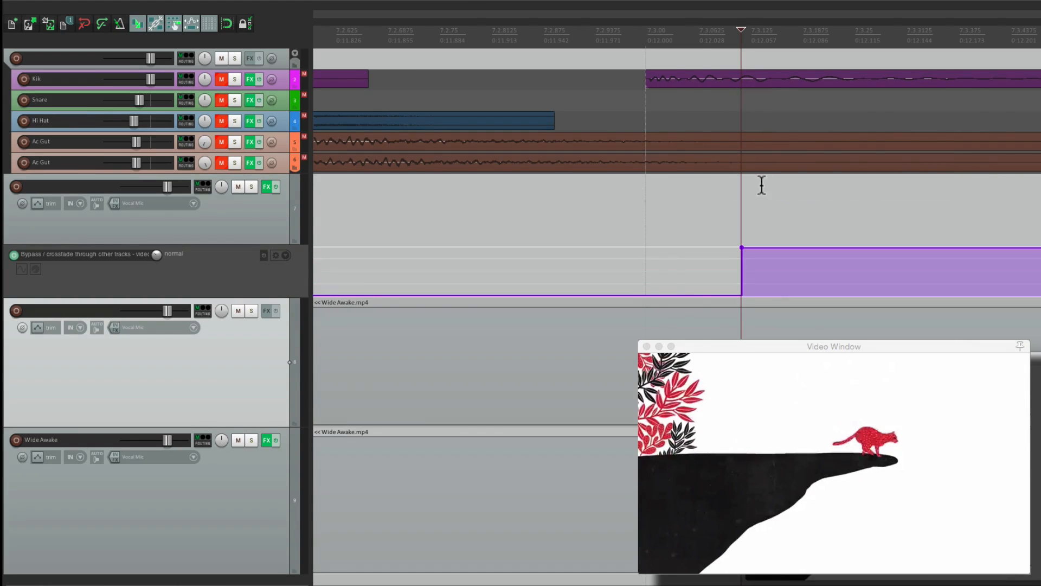
Step: Play from between 6.1.00 and 7.1.00 past 9.1.00 to check the automated crossfade
{"action": "scroll", "coordinate": [760, 184], "scroll_direction": "down", "scroll_amount": 5}
{"action": "scroll", "coordinate": [679, 200], "scroll_direction": "down", "scroll_amount": 3}
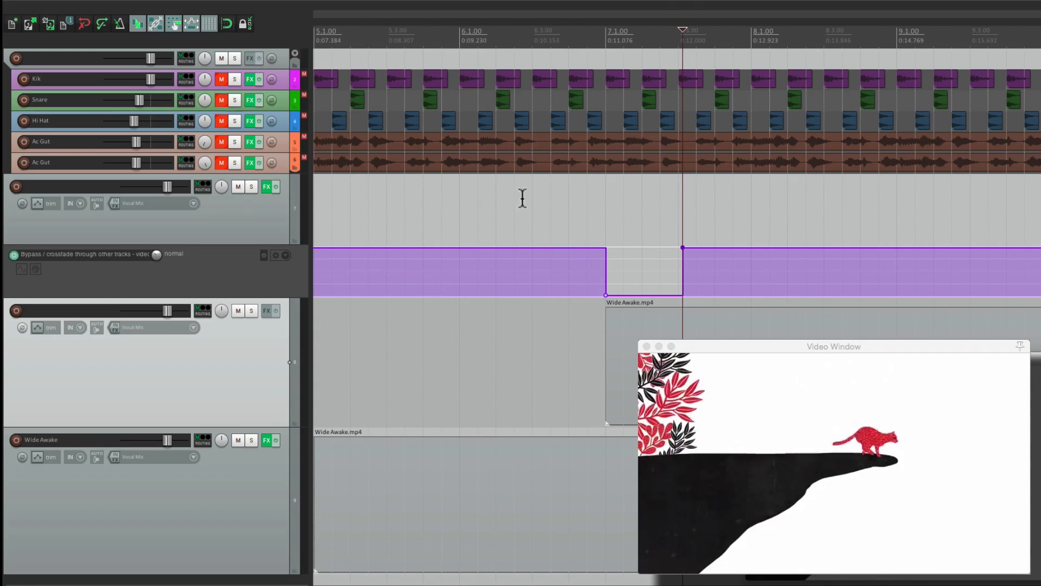
{"action": "left_click", "coordinate": [507, 191]}
{"action": "scroll", "coordinate": [510, 303], "scroll_direction": "right", "scroll_amount": 2}
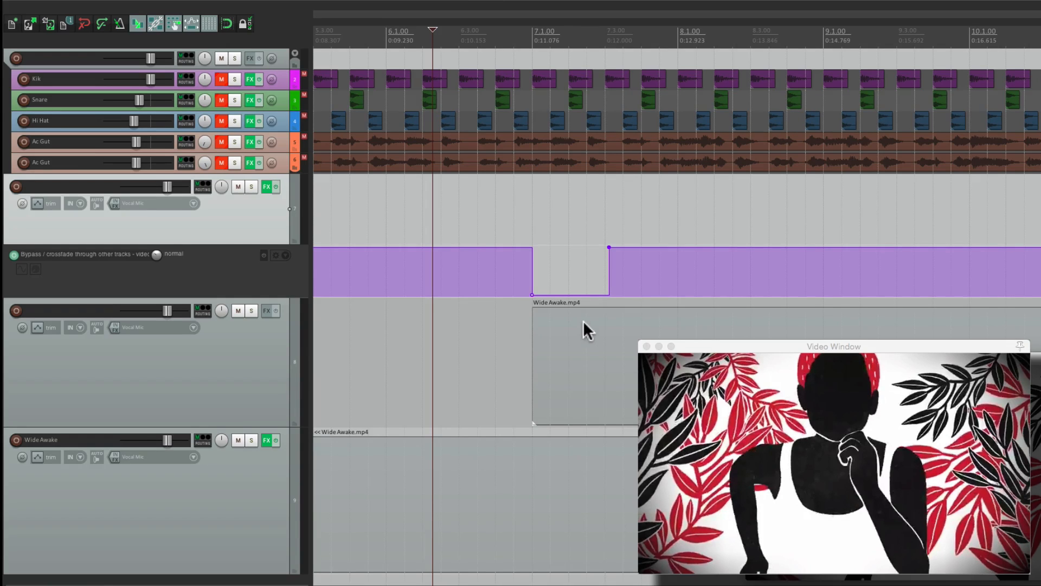
{"action": "key", "text": "space"}
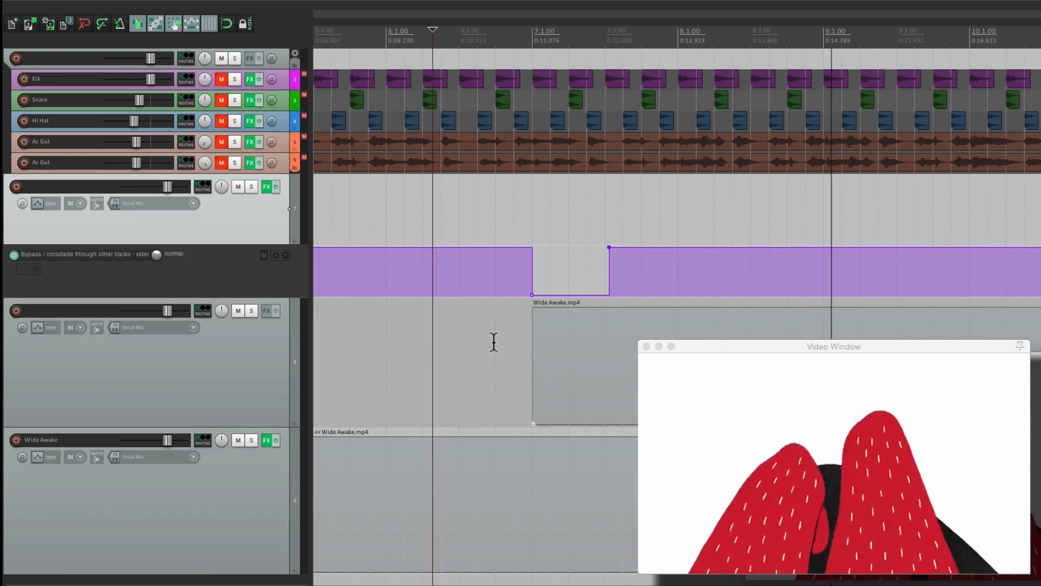
{"action": "key", "text": "space"}
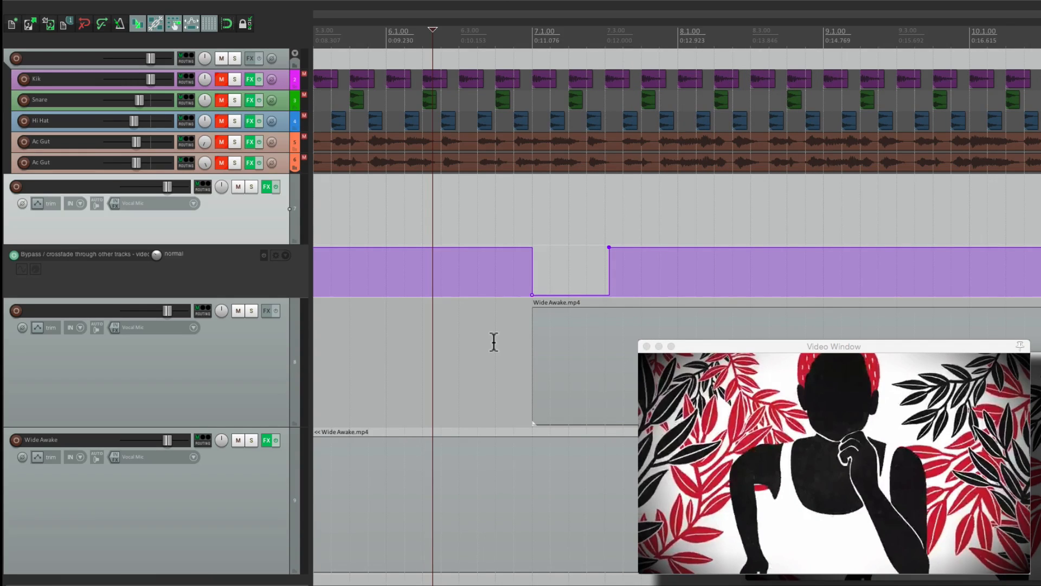
Step: Unmute all the music tracks and play the edit from before the first video clip through the crossfade to past 11.1.00
{"action": "left_click", "coordinate": [223, 96], "text": "super"}
{"action": "scroll", "coordinate": [477, 198], "scroll_direction": "down", "scroll_amount": 6}
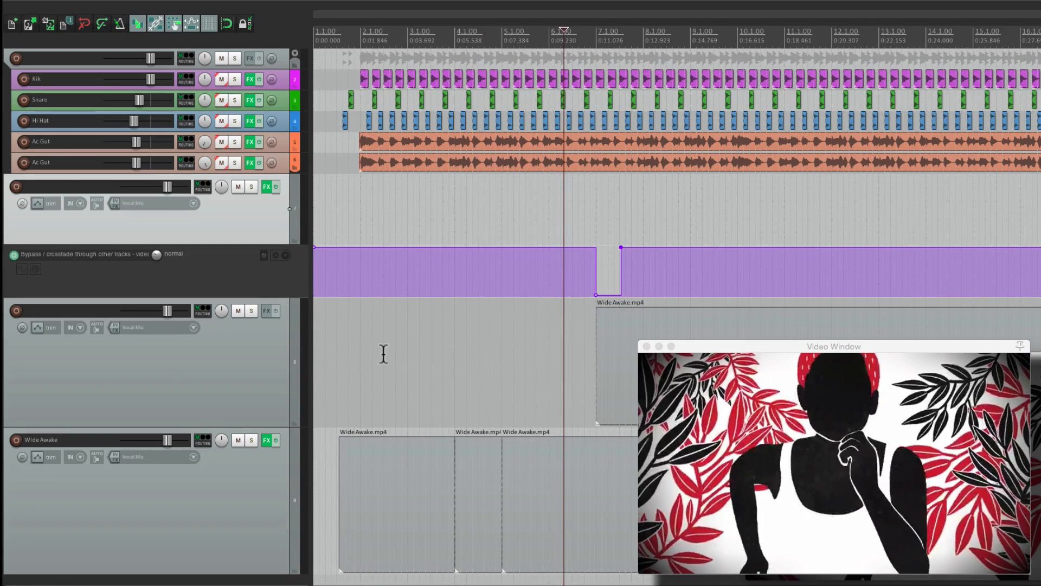
{"action": "left_click", "coordinate": [332, 348]}
{"action": "key", "text": "space"}
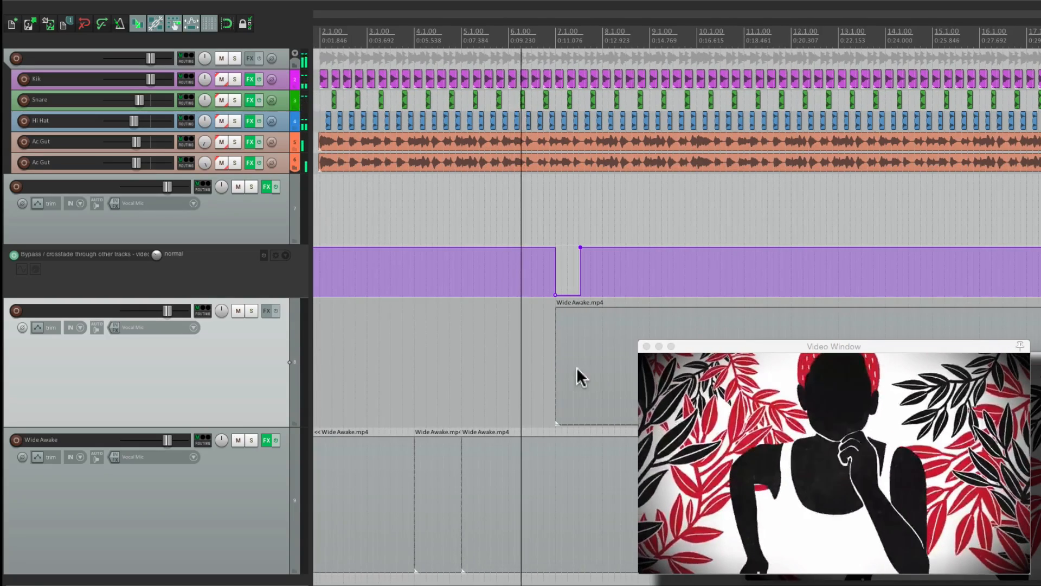
{"action": "scroll", "coordinate": [587, 365], "scroll_direction": "up", "scroll_amount": 3}
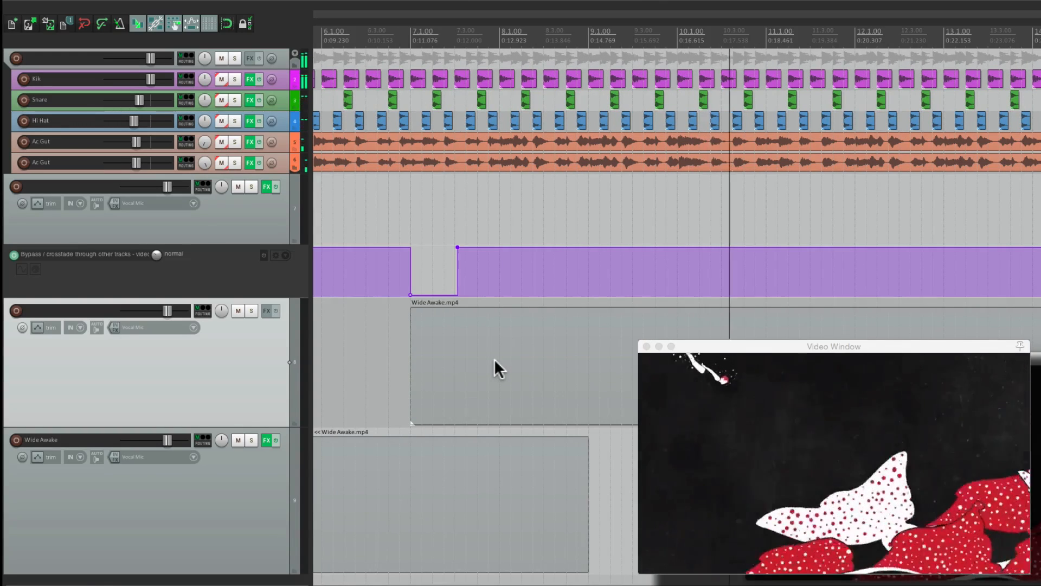
{"action": "key", "text": "ctrl+space"}
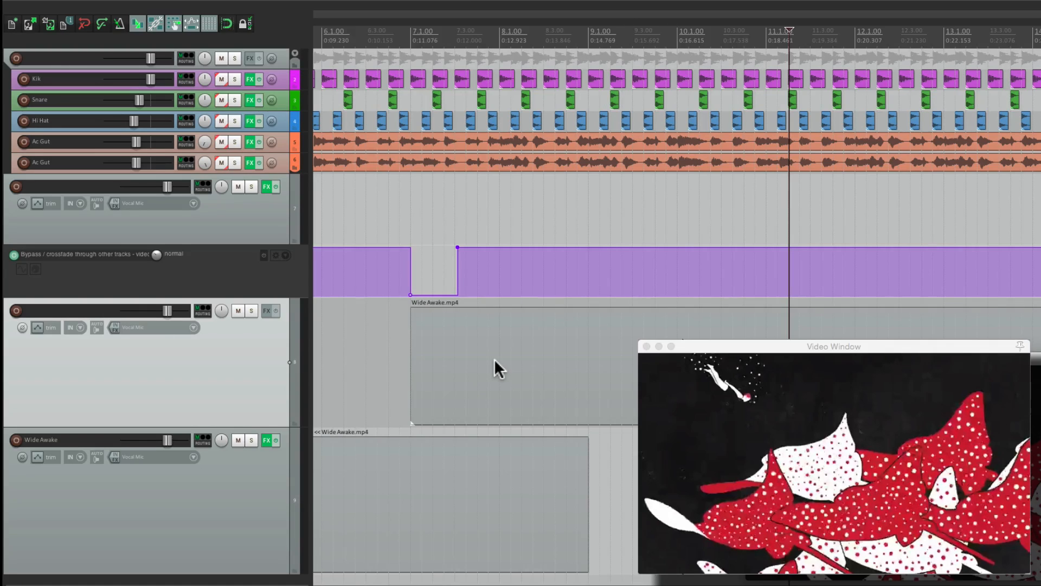
Step: Replay with music from just before 4.1.00, and again from before 7.1.00 through the crossfade
{"action": "scroll", "coordinate": [494, 359], "scroll_direction": "left", "scroll_amount": 5}
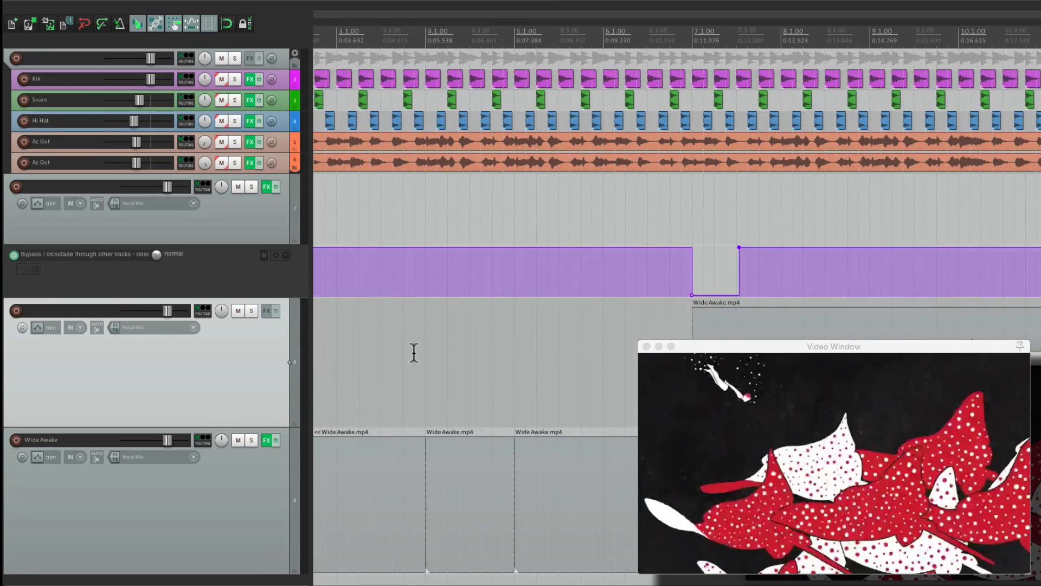
{"action": "left_click", "coordinate": [414, 352]}
{"action": "key", "text": "space"}
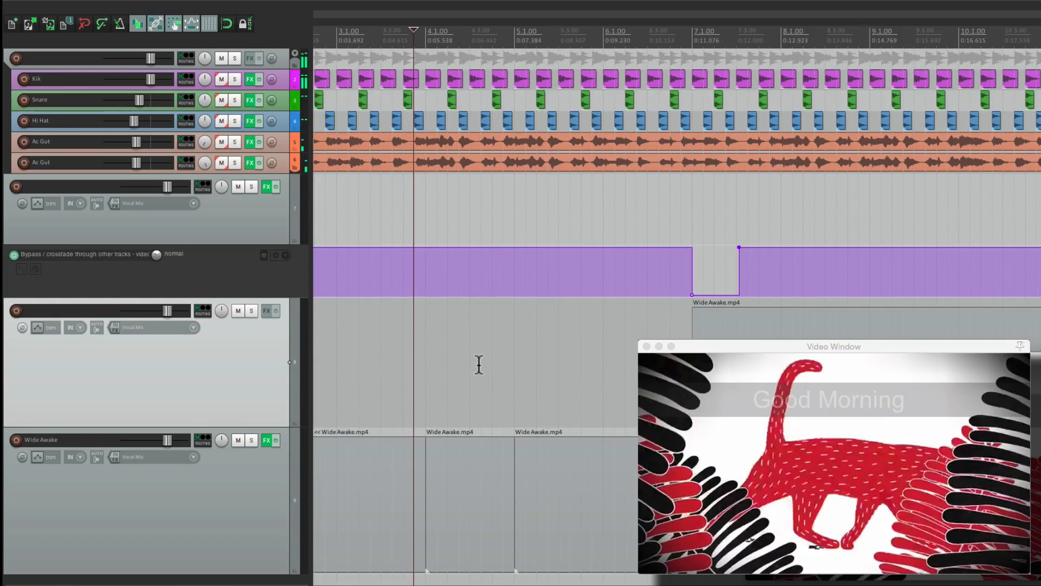
{"action": "scroll", "coordinate": [482, 365], "scroll_direction": "right", "scroll_amount": 3}
{"action": "left_click", "coordinate": [499, 360]}
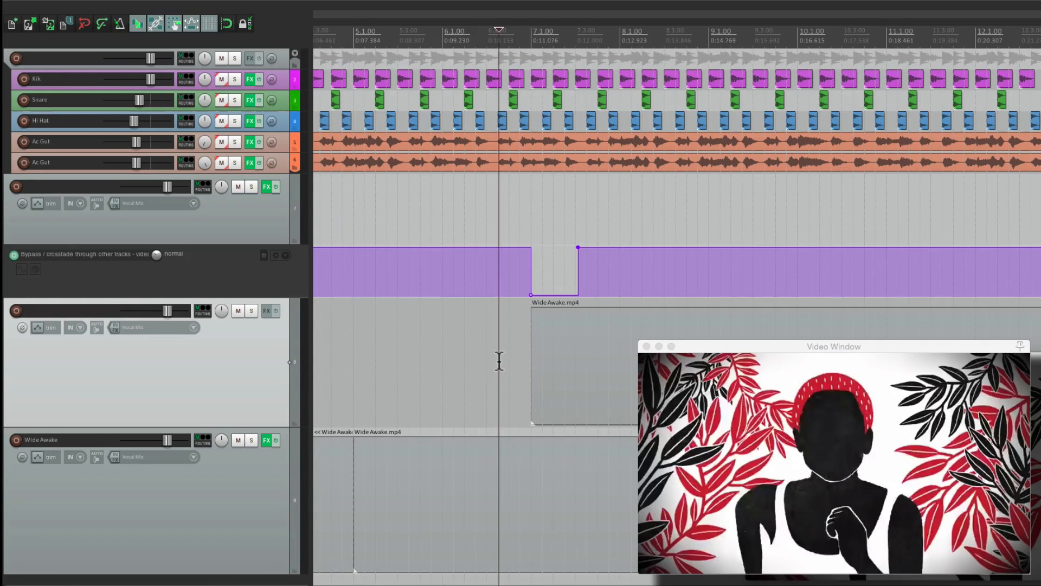
{"action": "key", "text": "space"}
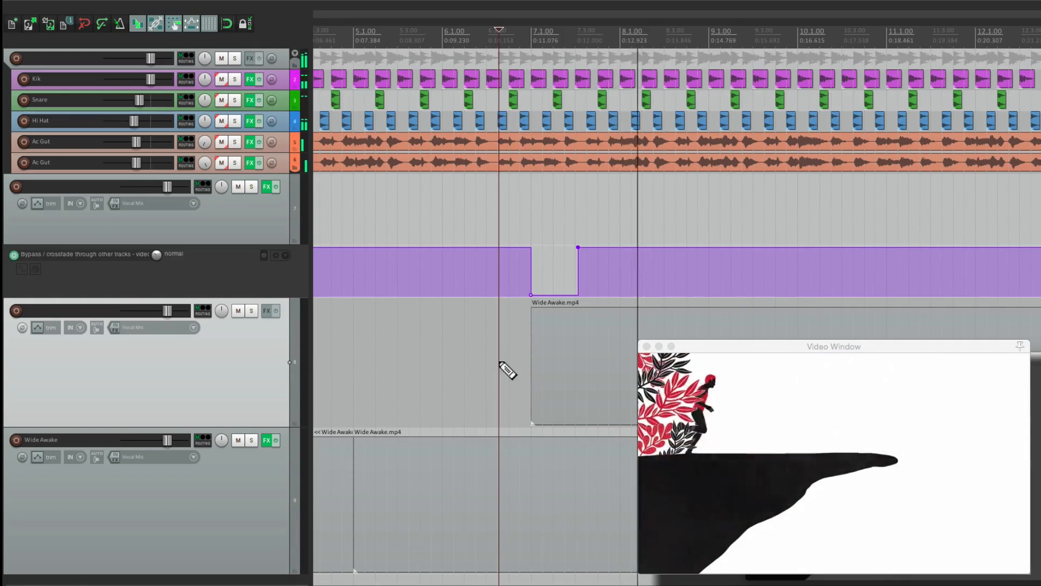
{"action": "key", "text": "space"}
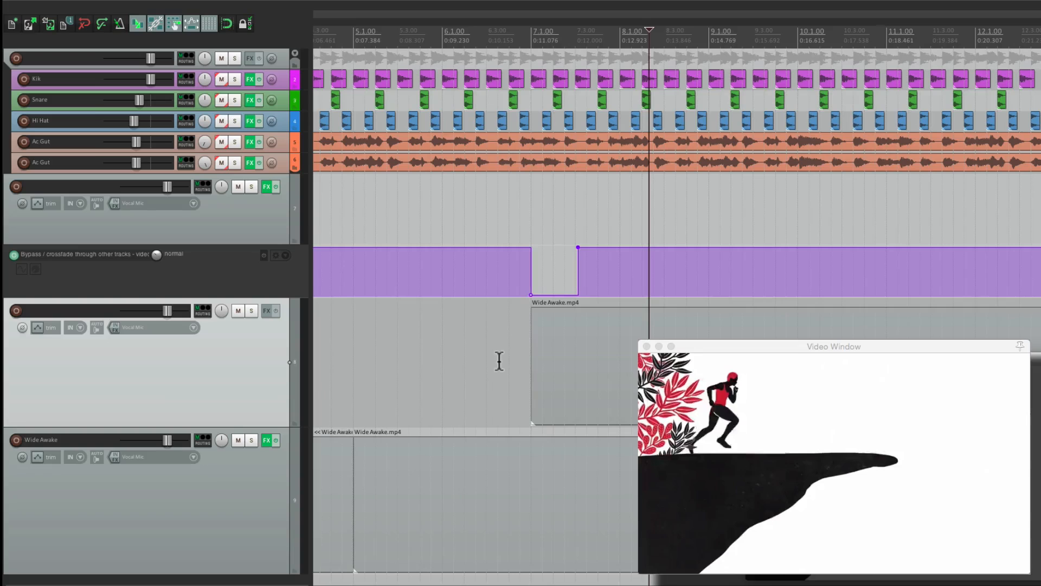
Step: Play the second video clip with music from just before 10.1.00 to pick where the music should fade
{"action": "scroll", "coordinate": [510, 360], "scroll_direction": "right", "scroll_amount": 5}
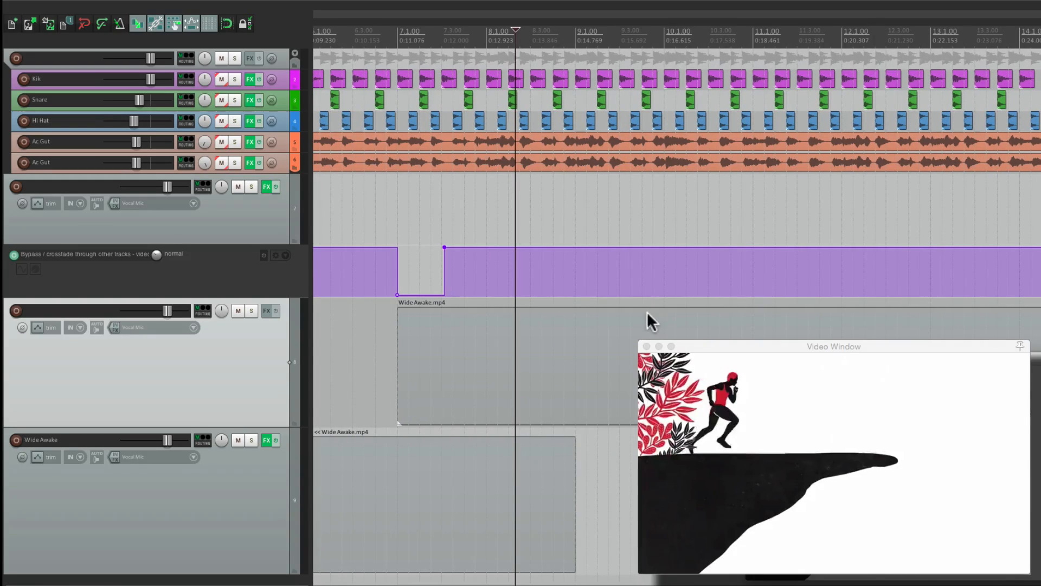
{"action": "left_click", "coordinate": [656, 230]}
{"action": "key", "text": "space"}
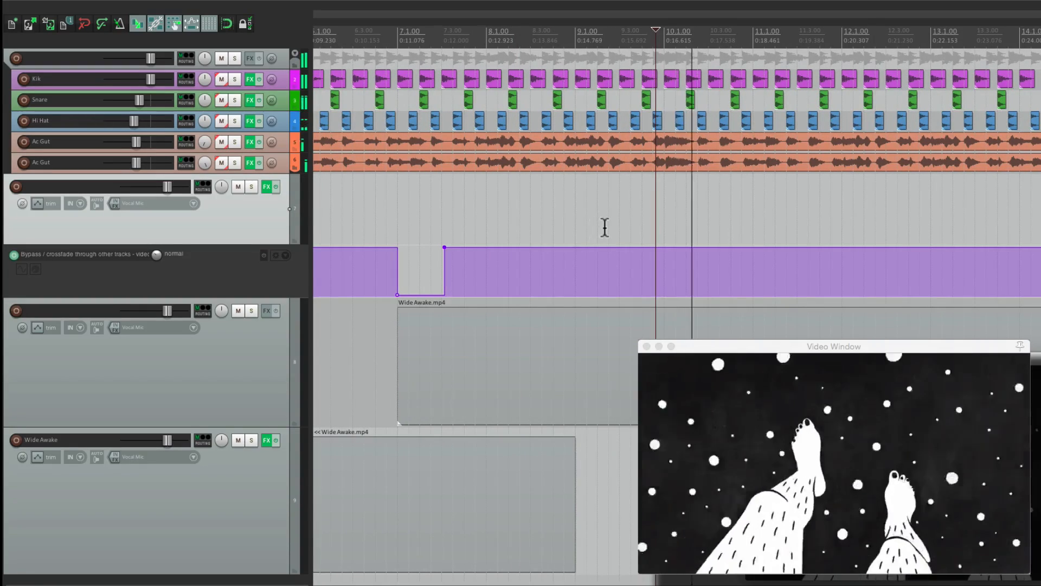
{"action": "scroll", "coordinate": [605, 227], "scroll_direction": "right", "scroll_amount": 4}
{"action": "scroll", "coordinate": [604, 228], "scroll_direction": "right", "scroll_amount": 1}
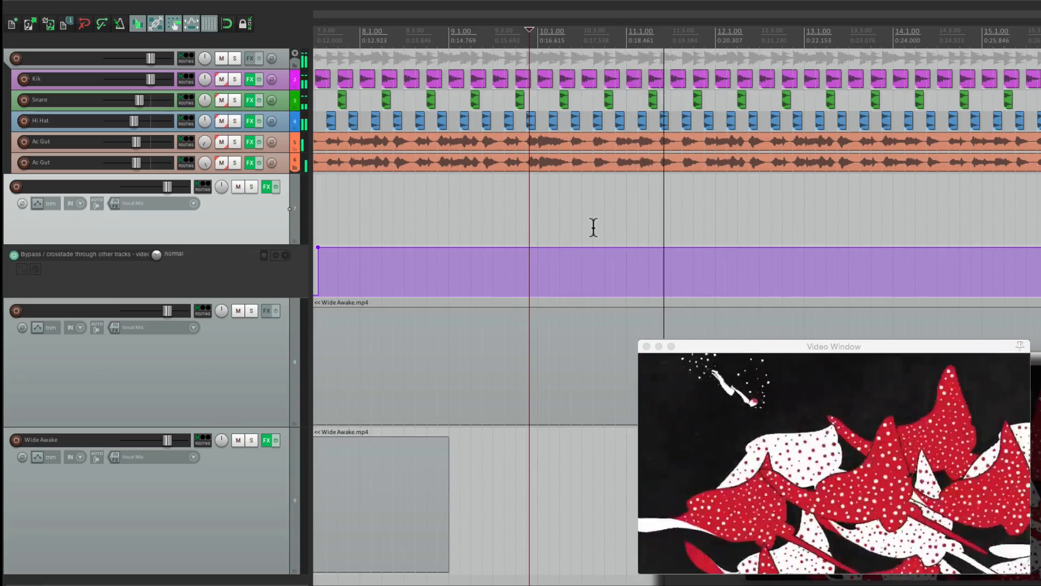
{"action": "key", "text": "space"}
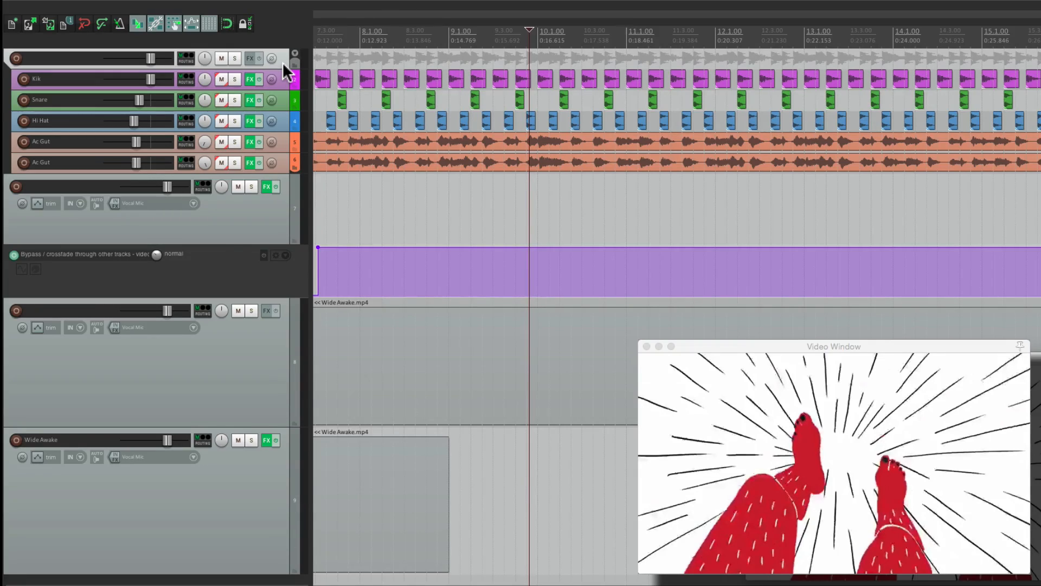
Step: Show the music folder track's Volume envelope and, with snapping on, fade it from 0 dB at 10.1.00 to silence at 12.1.00
{"action": "key", "text": "v"}
{"action": "scroll", "coordinate": [480, 221], "scroll_direction": "up", "scroll_amount": 4}
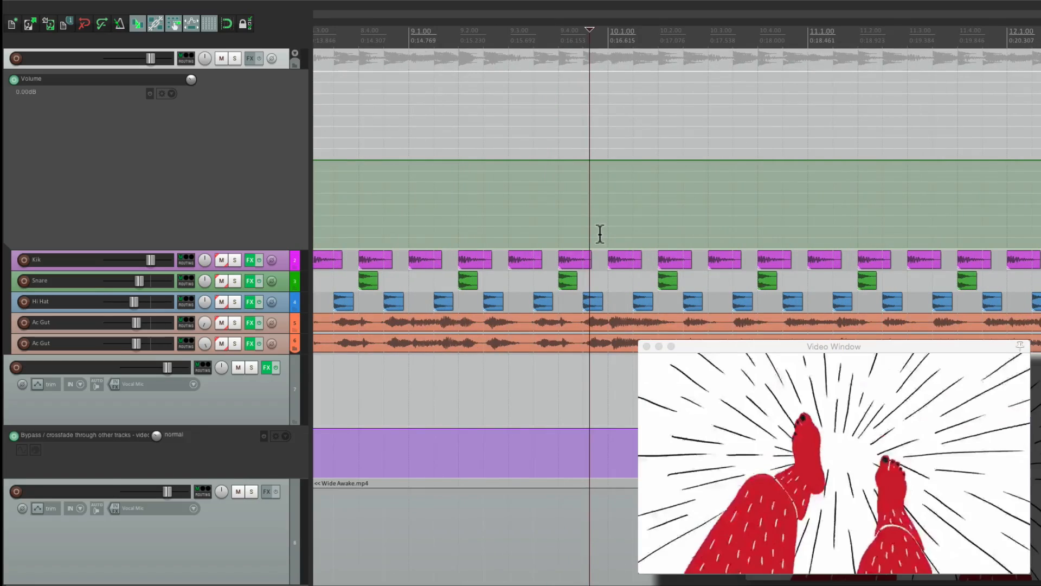
{"action": "scroll", "coordinate": [599, 233], "scroll_direction": "right", "scroll_amount": 5}
{"action": "key", "text": "r"}
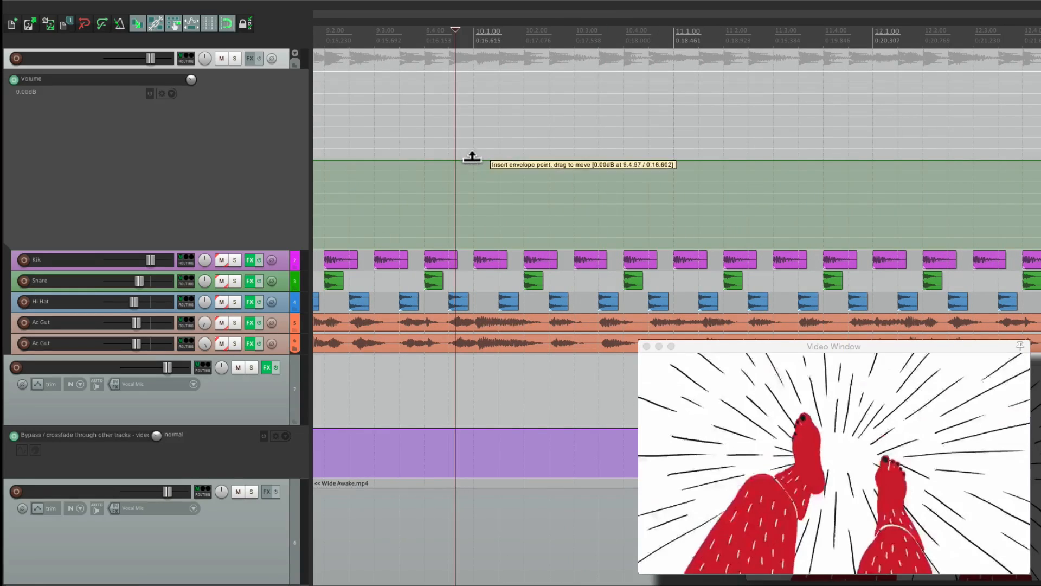
{"action": "left_click", "coordinate": [474, 159]}
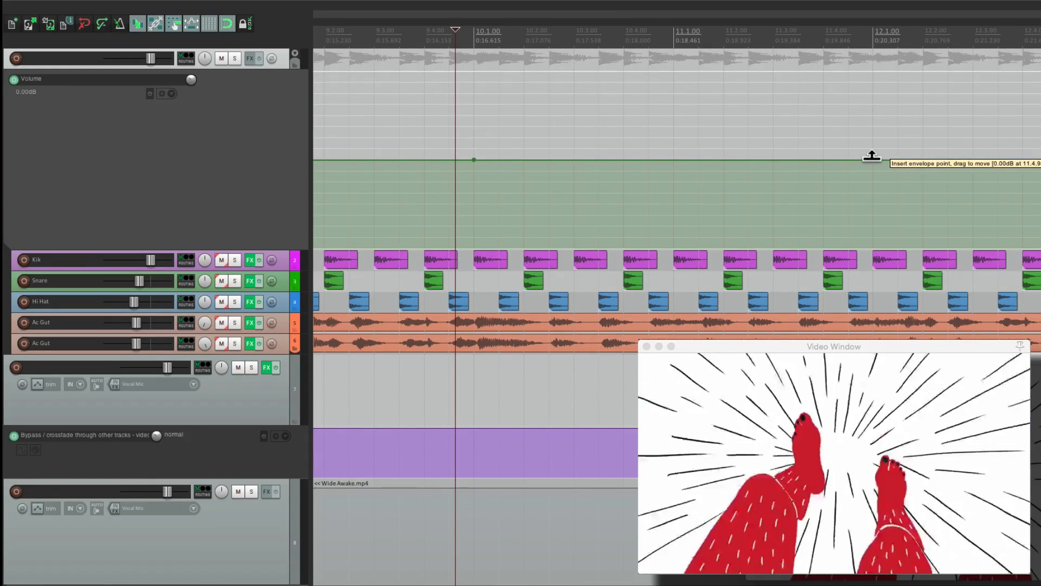
{"action": "left_click_drag", "start_coordinate": [872, 160], "coordinate": [873, 249]}
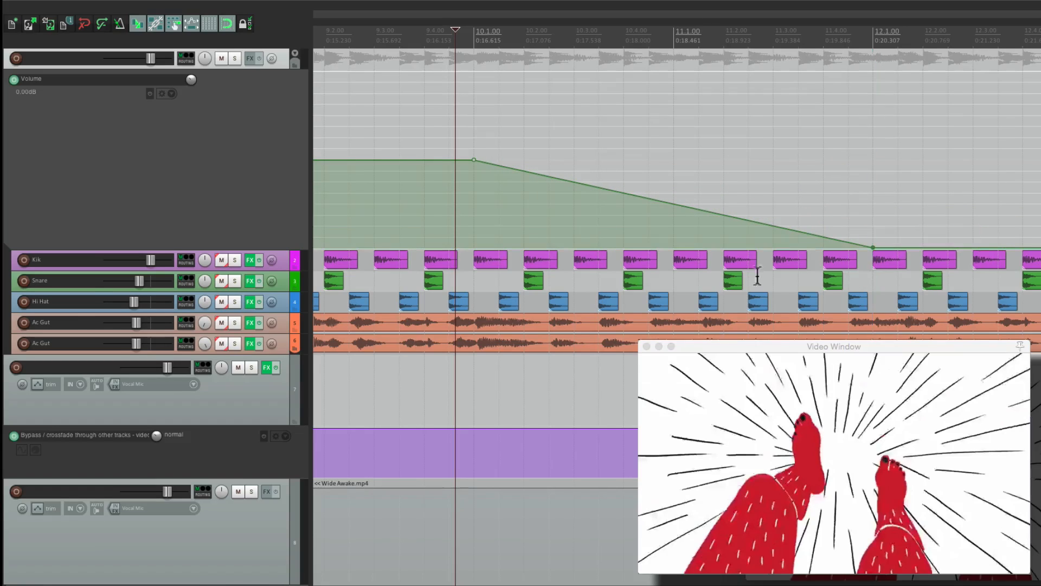
Step: Play from just before 10.1.00 past 12.1.00 to check the music fade-out
{"action": "left_click", "coordinate": [440, 176]}
{"action": "key", "text": "space"}
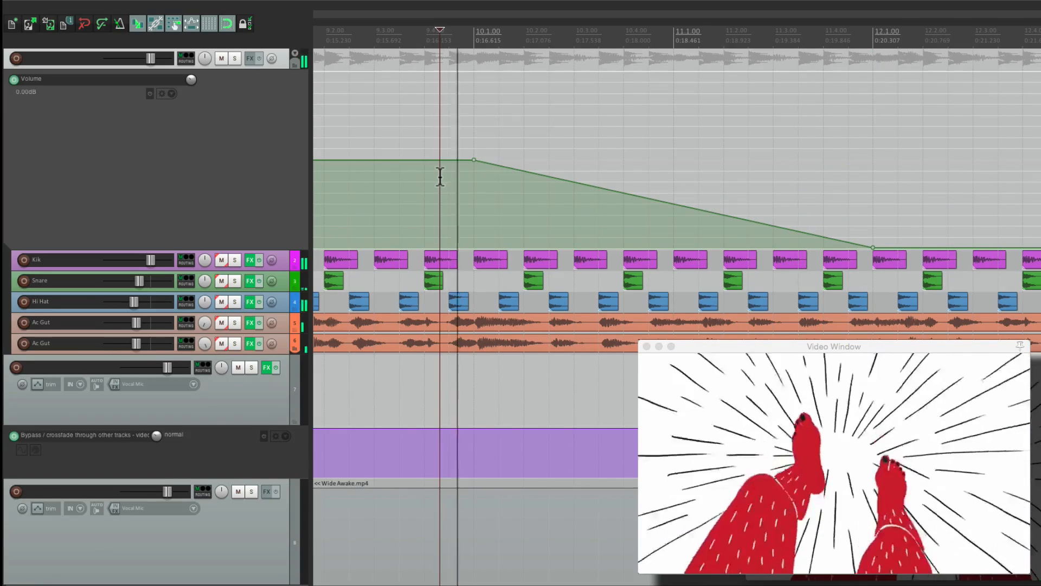
{"action": "scroll", "coordinate": [499, 149], "scroll_direction": "down", "scroll_amount": 3}
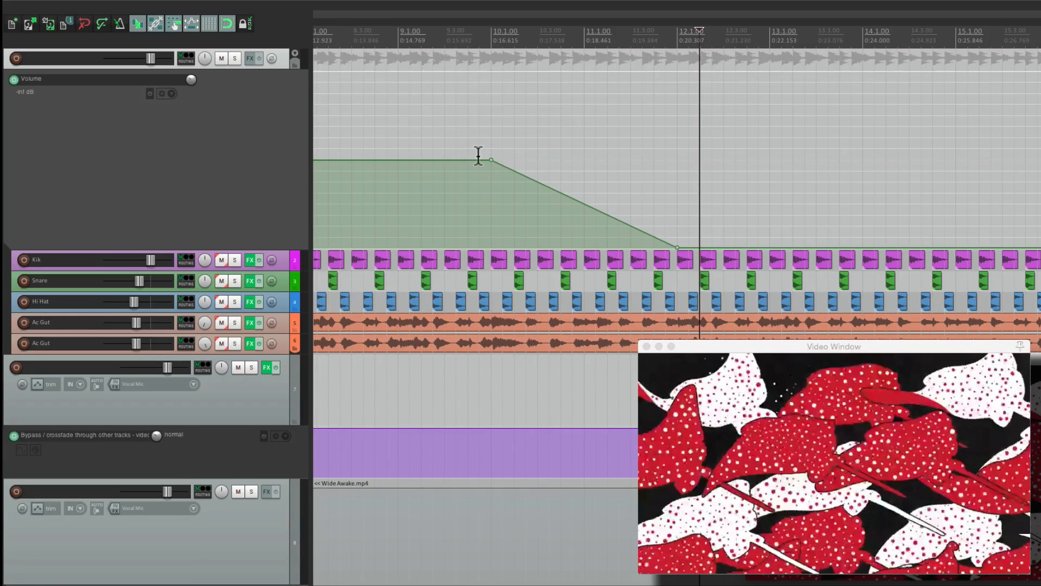
Step: Hide the music folder's Volume envelope and the crossfade track's Bypass envelope
{"action": "left_click", "coordinate": [278, 56]}
{"action": "left_click", "coordinate": [285, 255]}
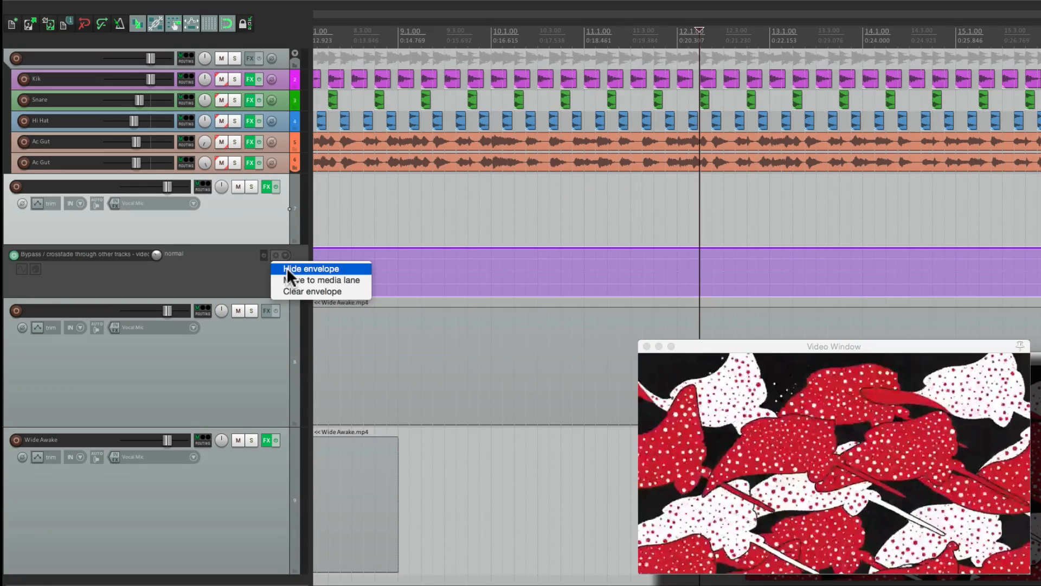
{"action": "left_click", "coordinate": [287, 268]}
Step: Play the ending from just before 10.1.00 with the envelopes hidden
{"action": "scroll", "coordinate": [493, 324], "scroll_direction": "up", "scroll_amount": 3}
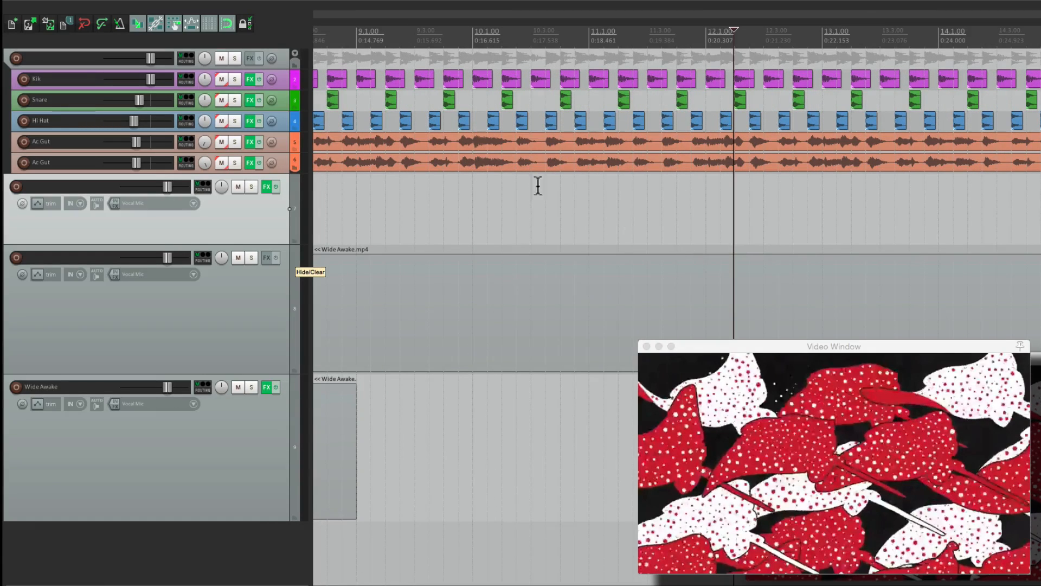
{"action": "left_click", "coordinate": [457, 191]}
{"action": "key", "text": "space"}
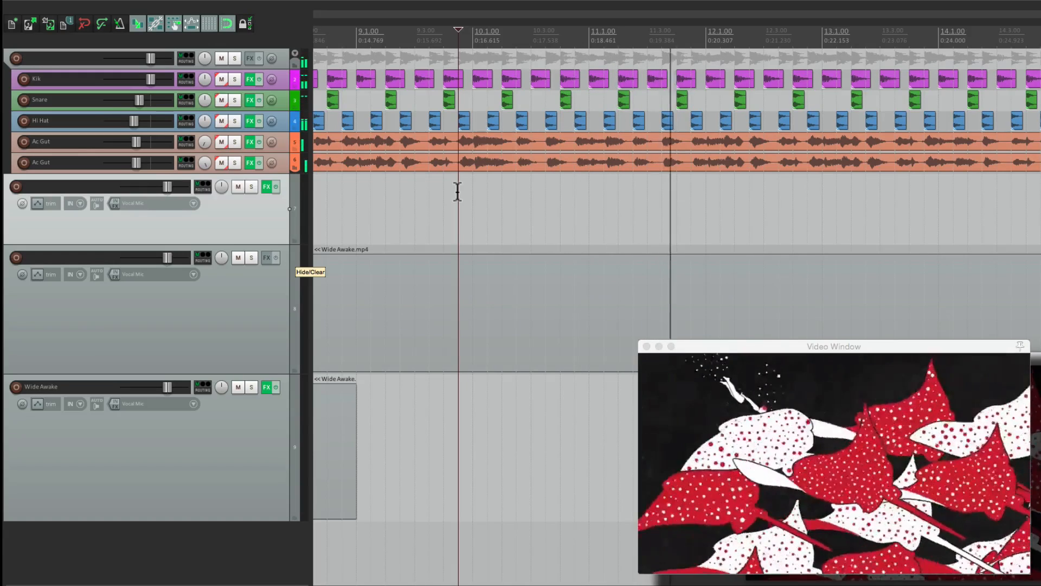
{"action": "key", "text": "space"}
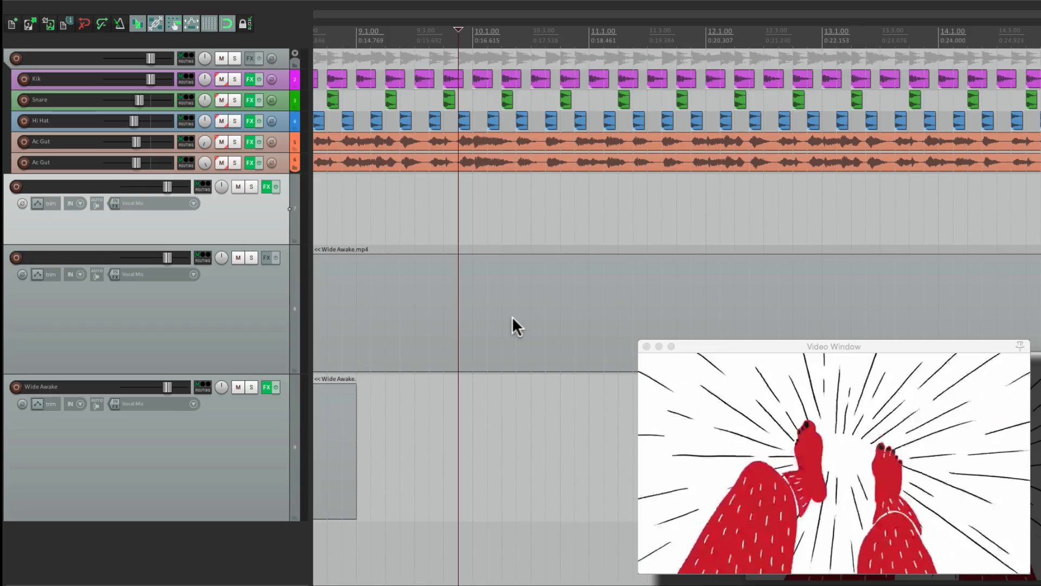
Step: Add a Video processor with the Track opacity/zoom/pan preset as take FX on track 8's Wide Awake.mp4 item
{"action": "right_click", "coordinate": [448, 277]}
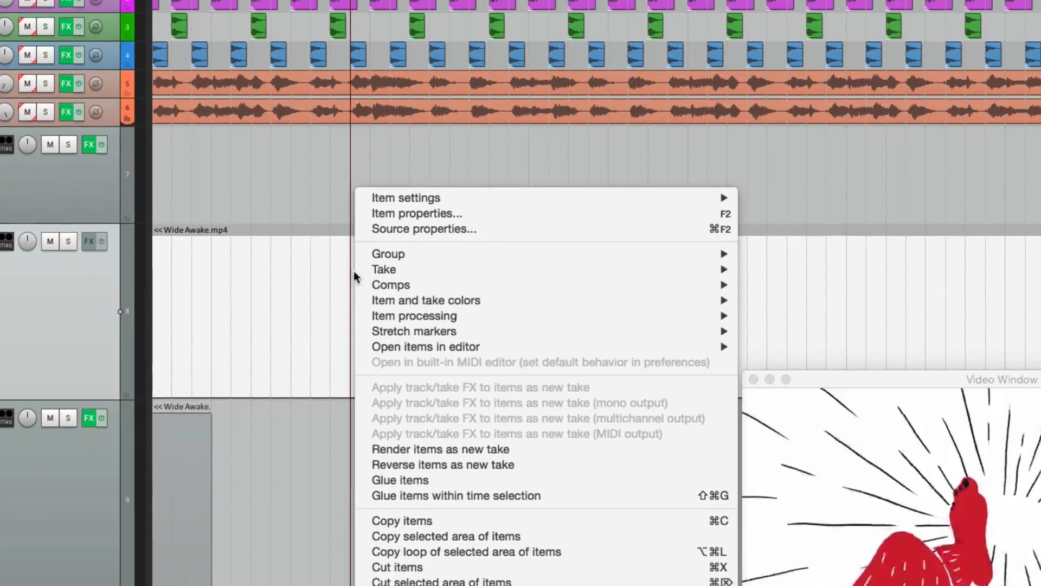
{"action": "mouse_move", "coordinate": [474, 280]}
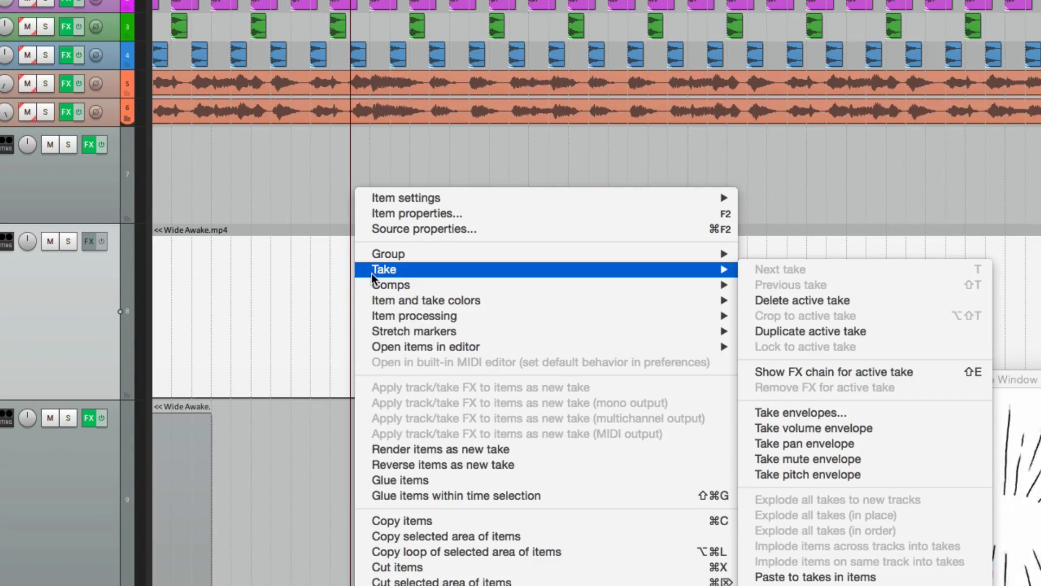
{"action": "left_click", "coordinate": [776, 372]}
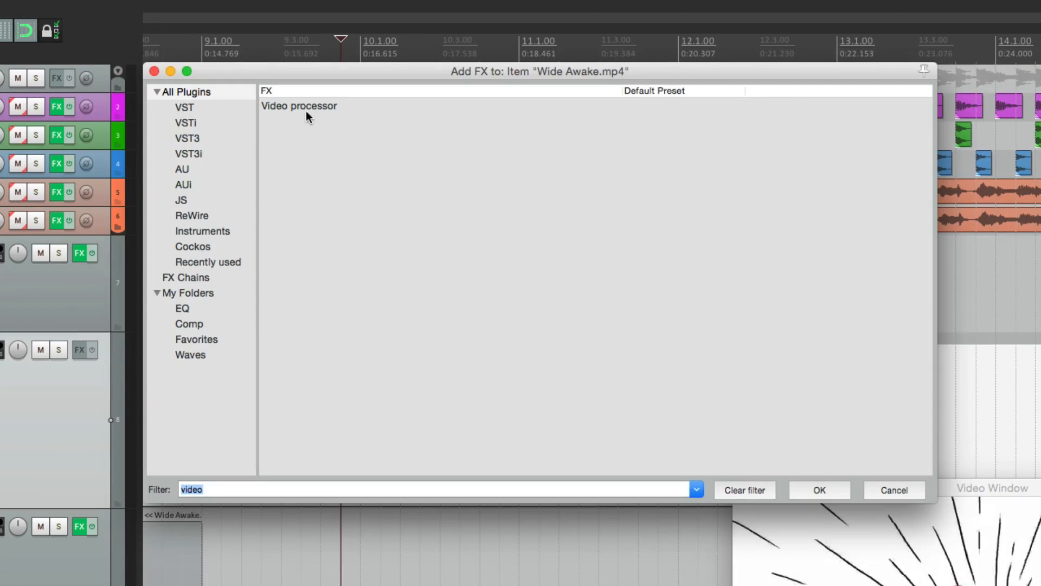
{"action": "double_click", "coordinate": [306, 106]}
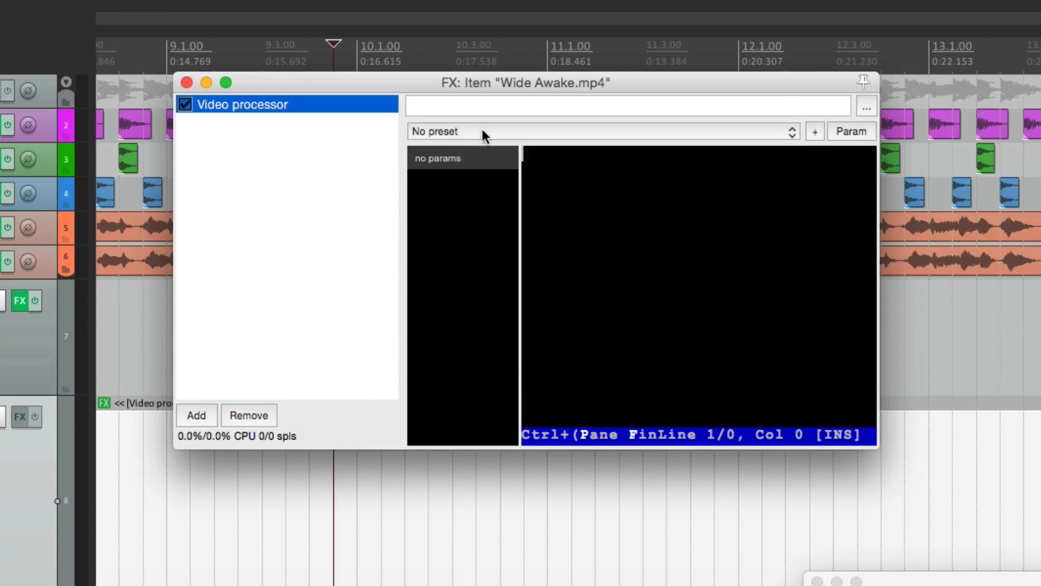
{"action": "left_click", "coordinate": [482, 129]}
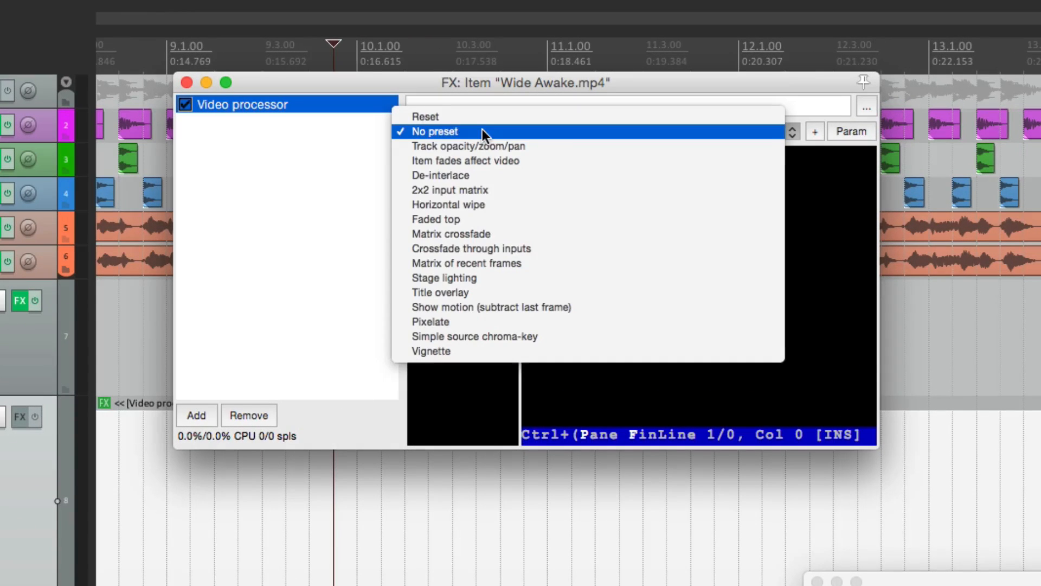
{"action": "left_click", "coordinate": [522, 145]}
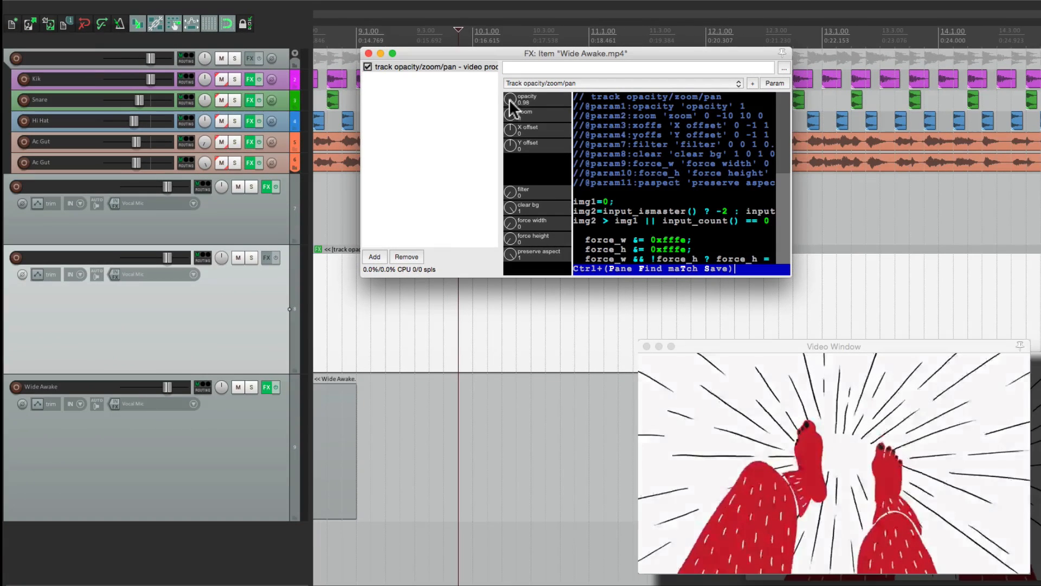
Step: Preview a picture fade by lowering the take's opacity and returning it to full, and close the take FX window
{"action": "left_click_drag", "start_coordinate": [417, 158], "coordinate": [415, 193]}
{"action": "left_click_drag", "start_coordinate": [509, 121], "coordinate": [517, 96]}
{"action": "left_click", "coordinate": [368, 53]}
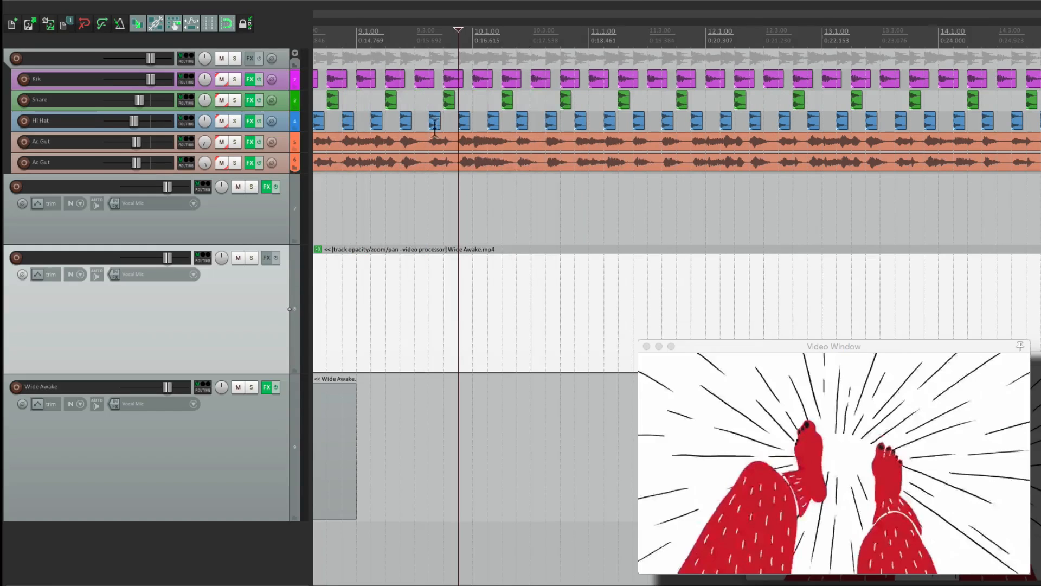
Step: Show the opacity take envelope of the Track opacity/zoom/pan effect on track 8's Wide Awake.mp4 item
{"action": "right_click", "coordinate": [460, 277]}
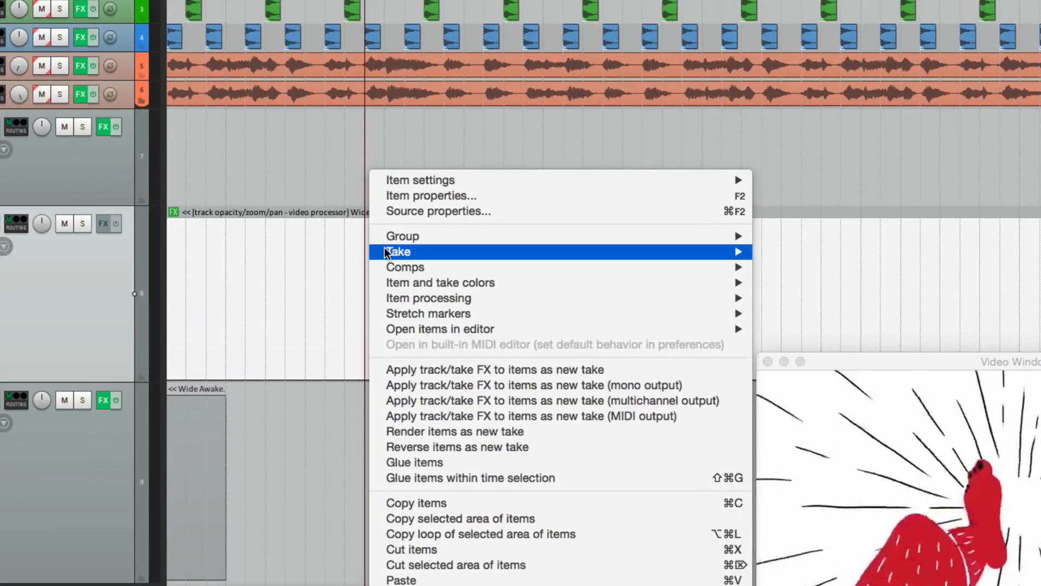
{"action": "mouse_move", "coordinate": [475, 274]}
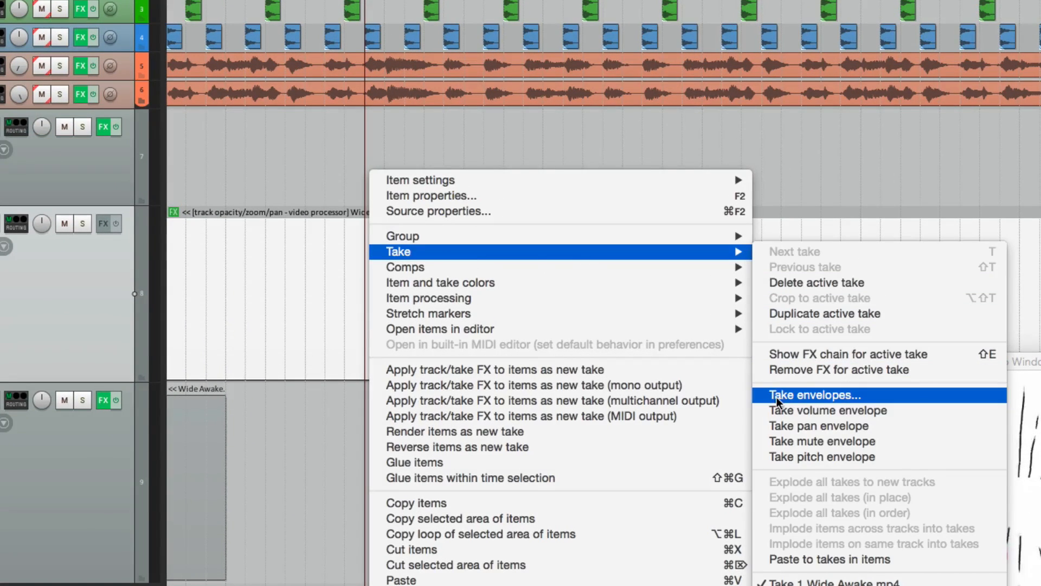
{"action": "left_click", "coordinate": [763, 395]}
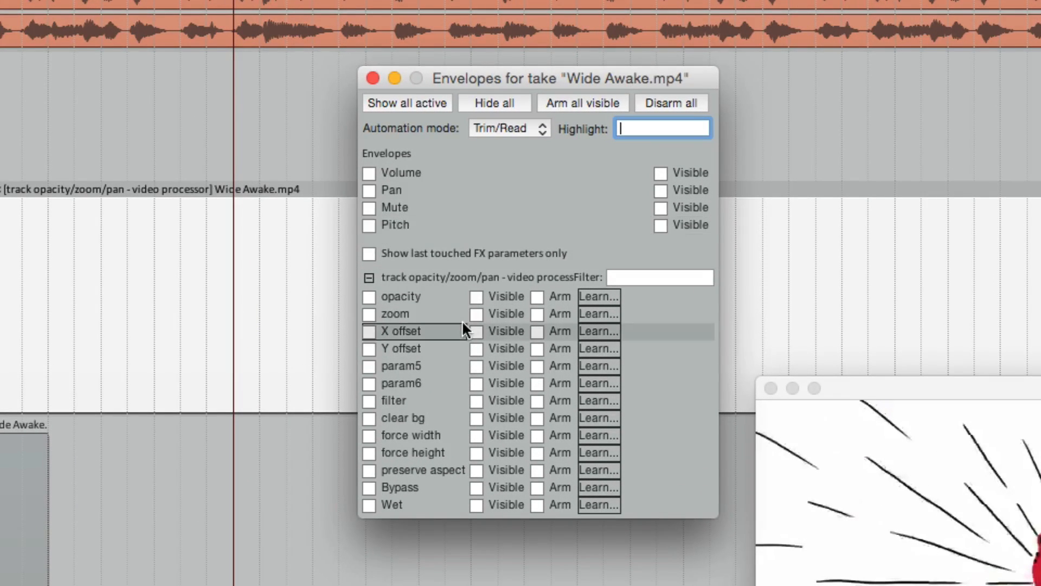
{"action": "left_click", "coordinate": [369, 296]}
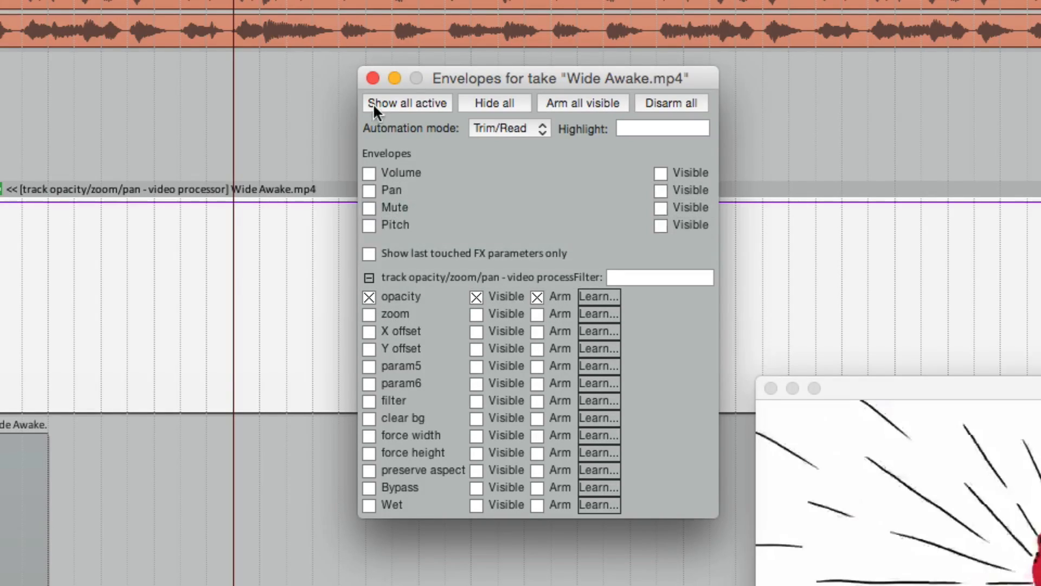
{"action": "left_click", "coordinate": [372, 78]}
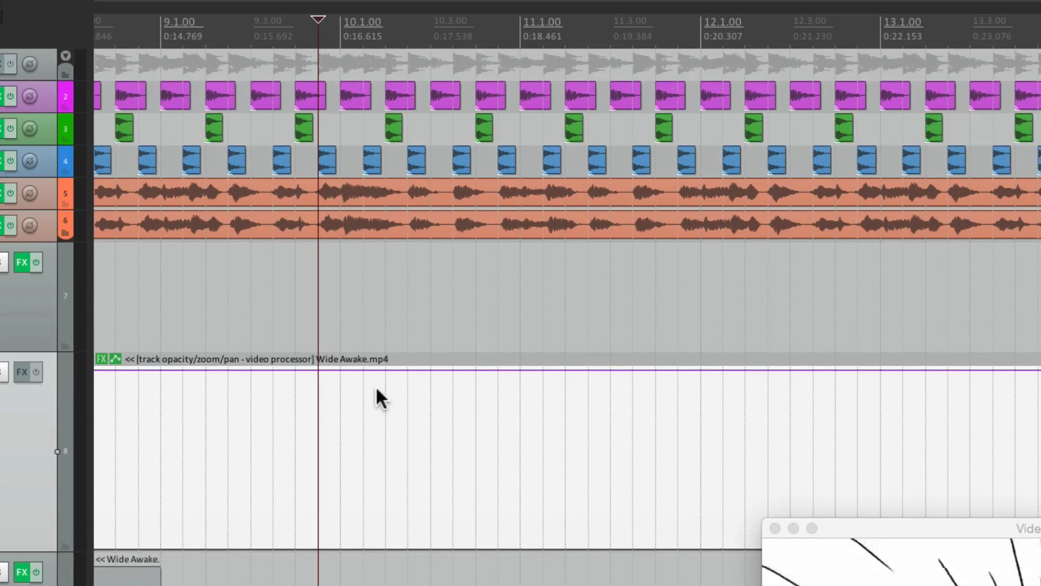
Step: Fade the track 8 item's opacity envelope from 1 at 10.1.00 down to 0 at 12.1.00
{"action": "left_click", "coordinate": [340, 368]}
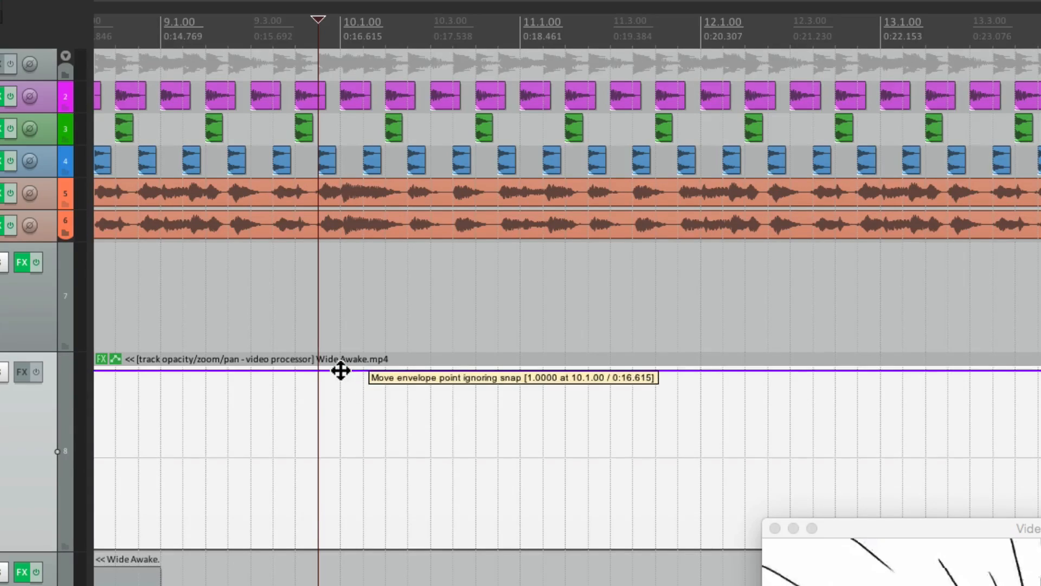
{"action": "left_click", "coordinate": [701, 370]}
{"action": "left_click_drag", "start_coordinate": [701, 370], "coordinate": [701, 544]}
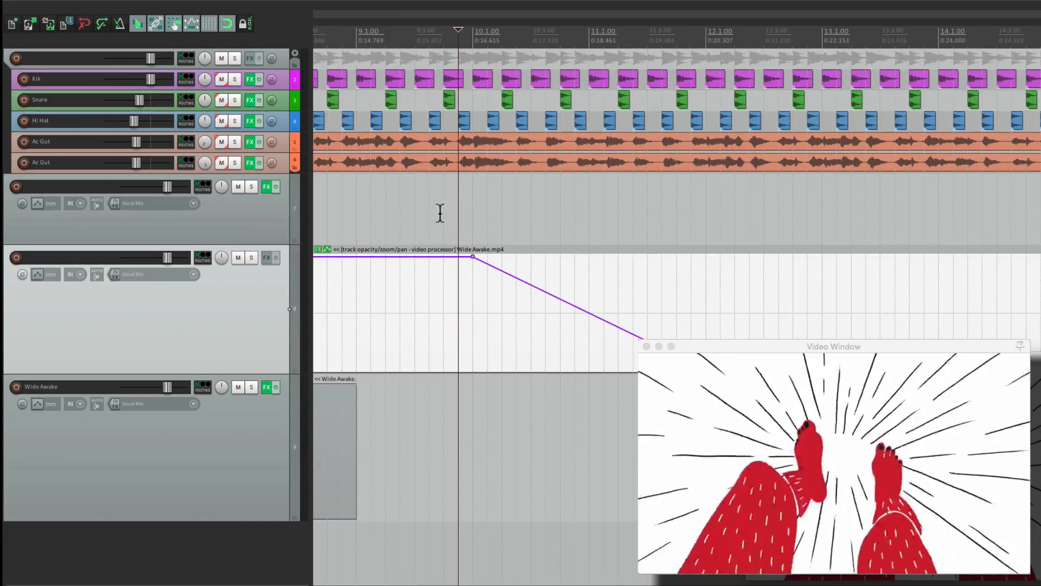
Step: Play from just before 10.1.00 past 12.1.00 to check the video fade-out
{"action": "left_click", "coordinate": [282, 304]}
{"action": "key", "text": "space"}
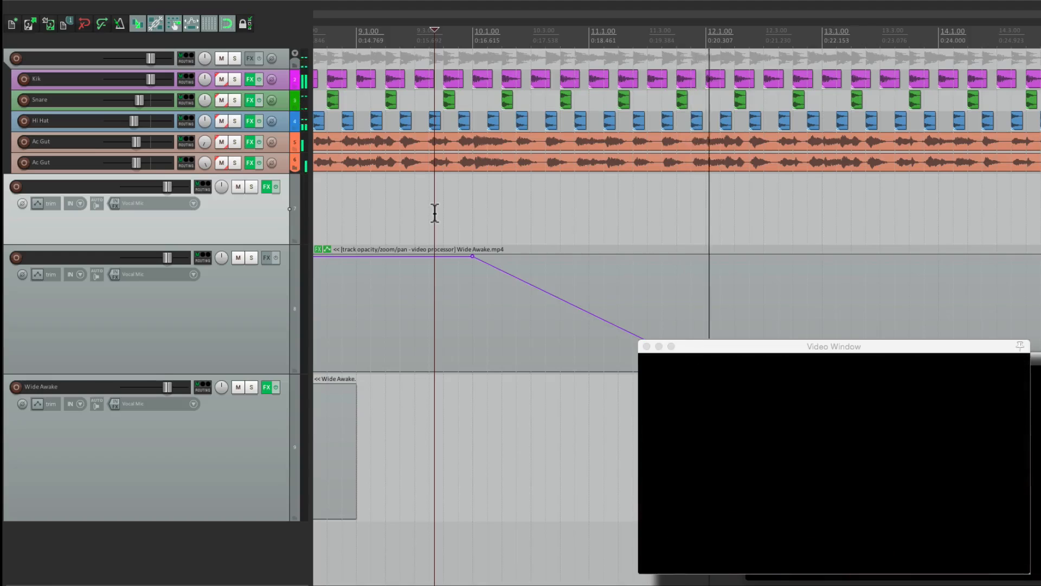
{"action": "key", "text": "space"}
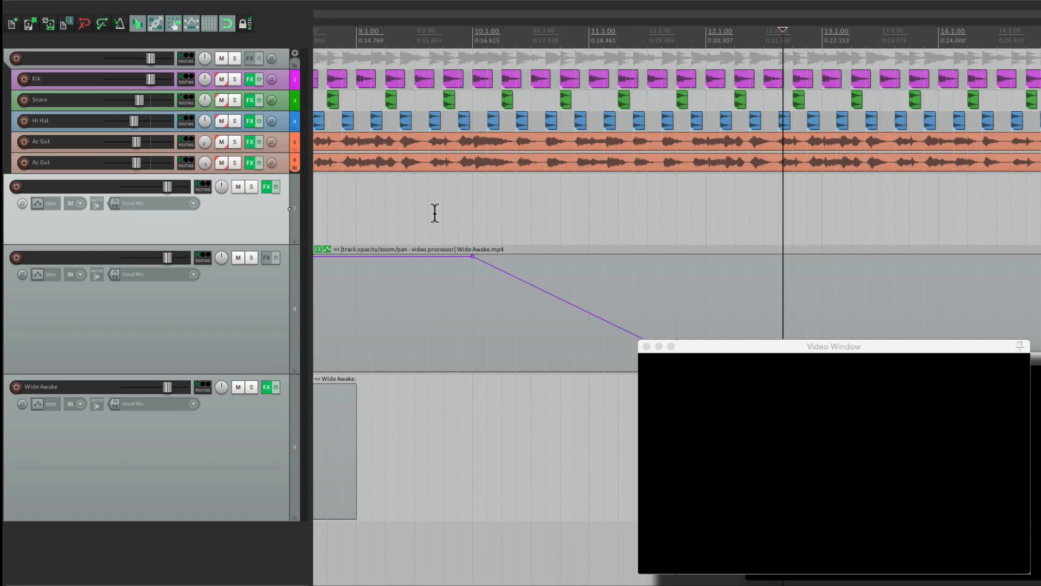
Step: Return to the project start and play the opening from just before the first Wide Awake.mp4 item
{"action": "key", "text": "Home"}
{"action": "scroll", "coordinate": [365, 318], "scroll_direction": "up", "scroll_amount": 5}
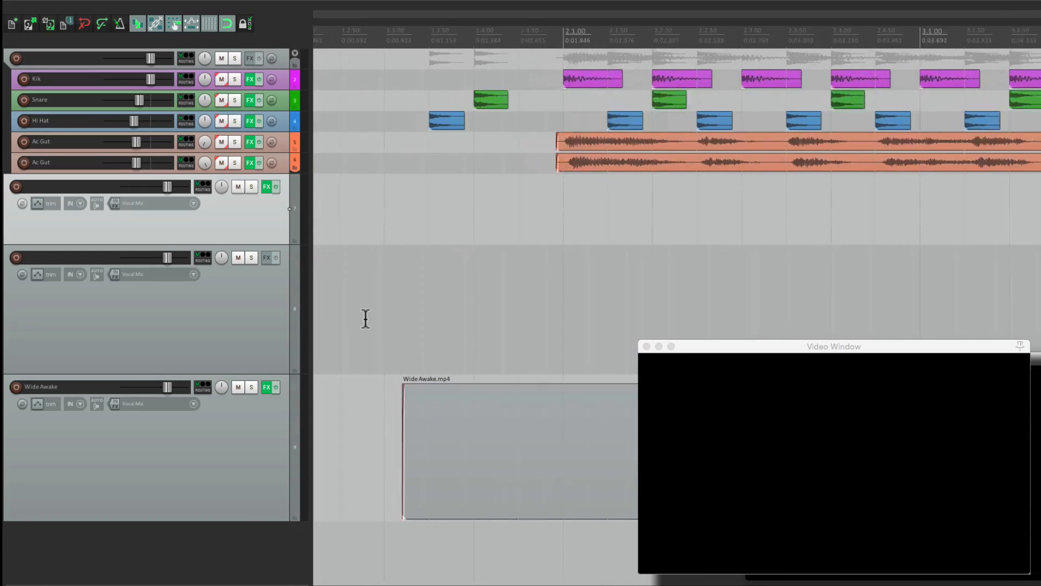
{"action": "left_click", "coordinate": [395, 400]}
{"action": "key", "text": "space"}
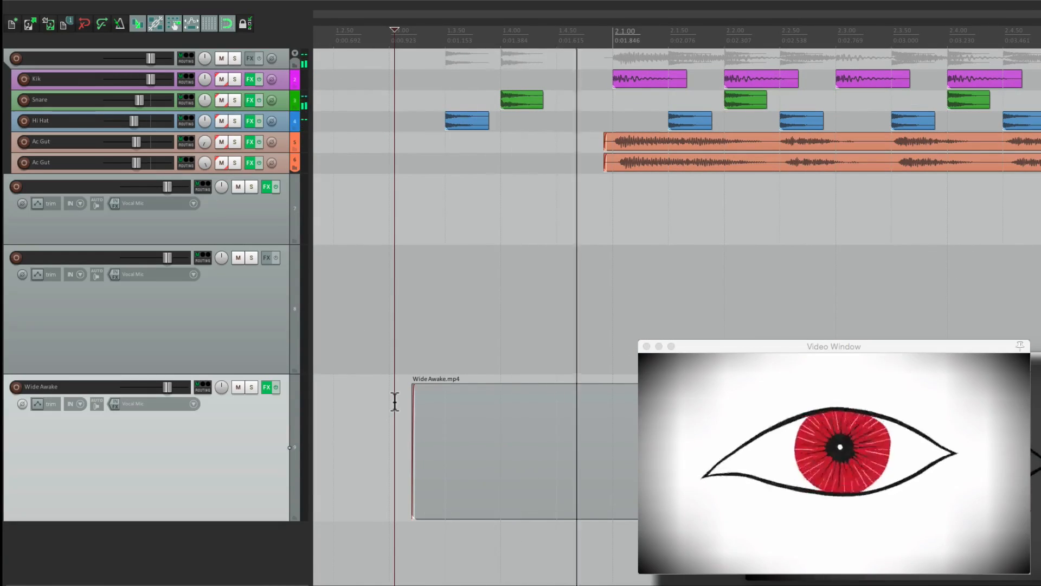
{"action": "key", "text": "space"}
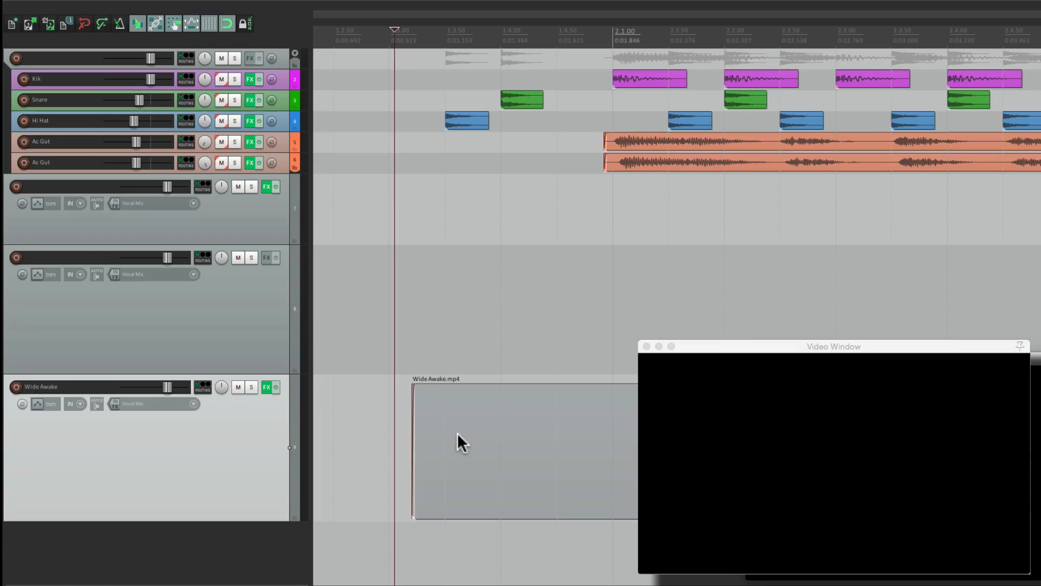
Step: Add a Video processor with the Track opacity/zoom/pan preset as take FX on the Wide Awake track's first item
{"action": "left_click", "coordinate": [469, 416]}
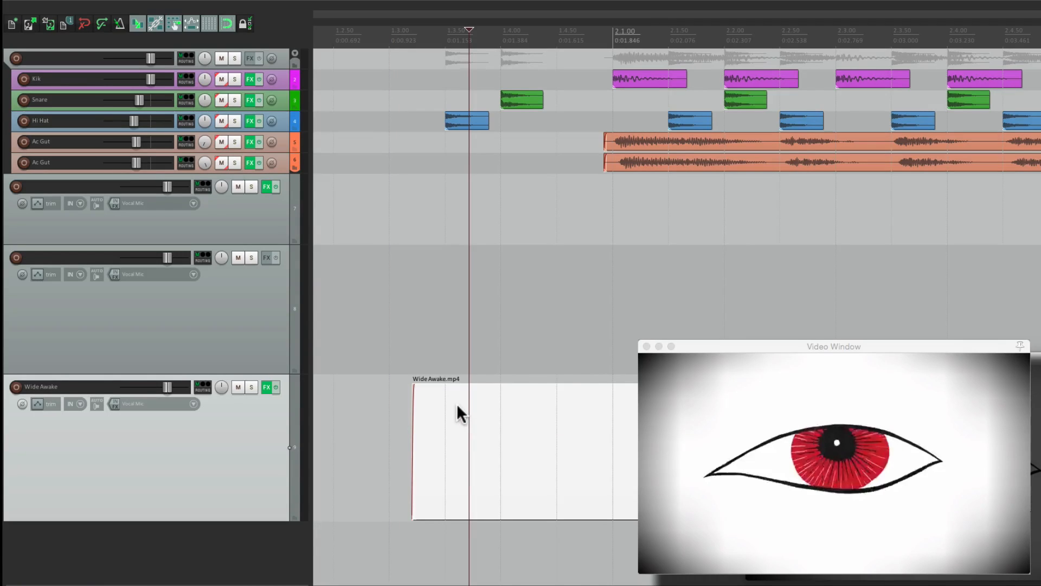
{"action": "right_click", "coordinate": [458, 405]}
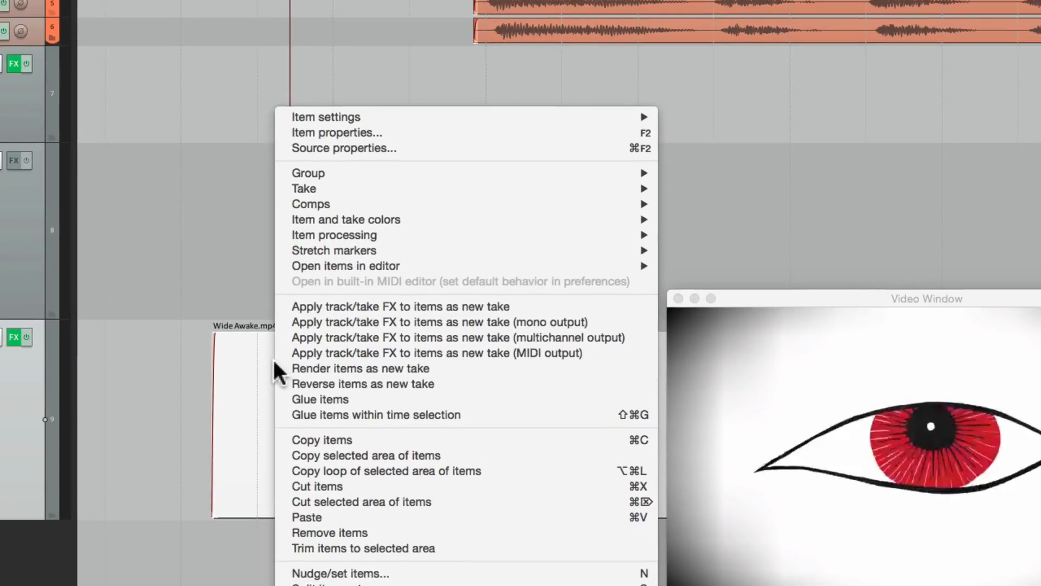
{"action": "mouse_move", "coordinate": [299, 191]}
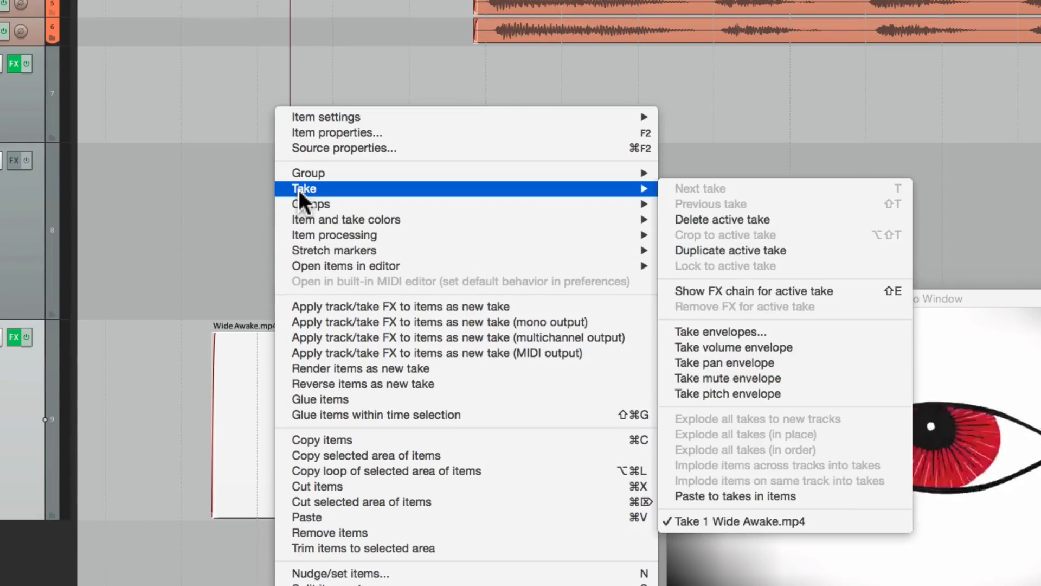
{"action": "left_click", "coordinate": [672, 287]}
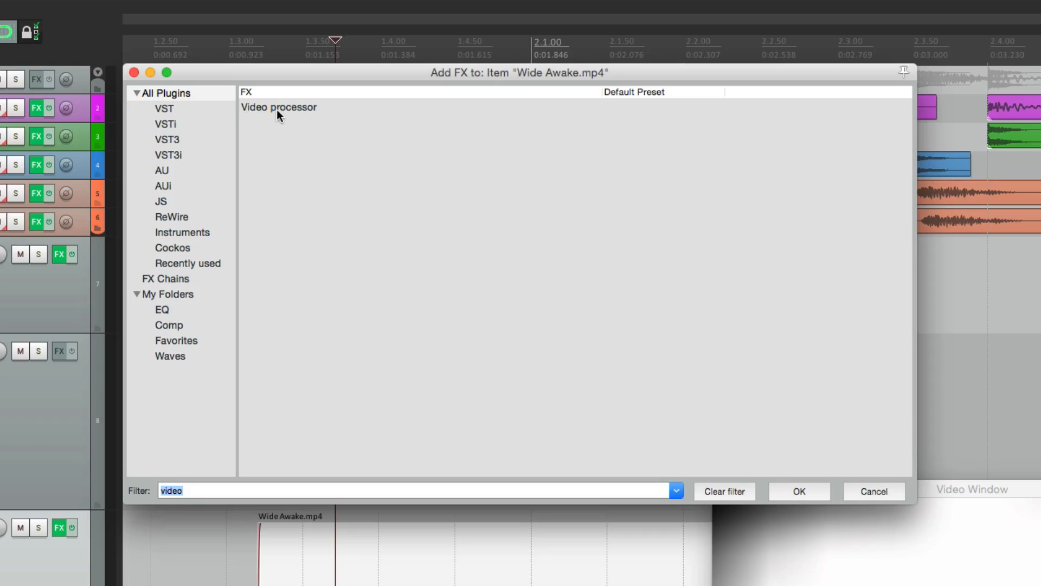
{"action": "double_click", "coordinate": [276, 110]}
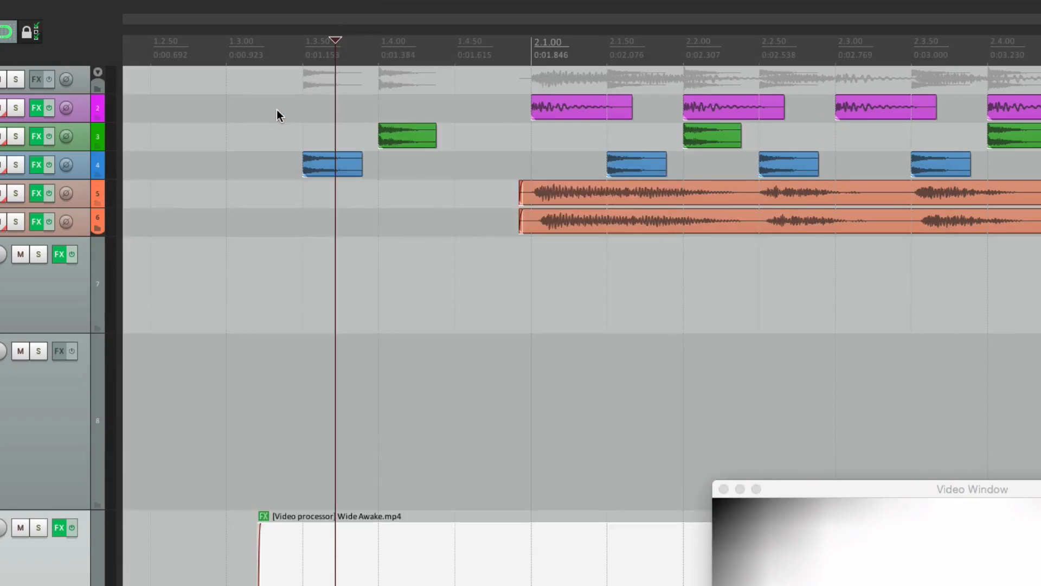
{"action": "left_click", "coordinate": [425, 225]}
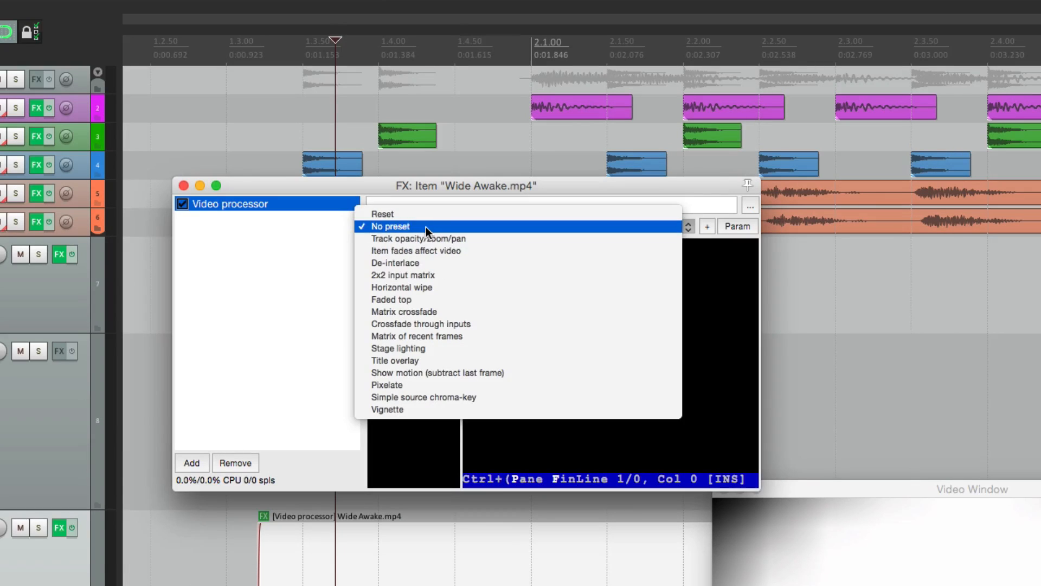
{"action": "left_click", "coordinate": [463, 239]}
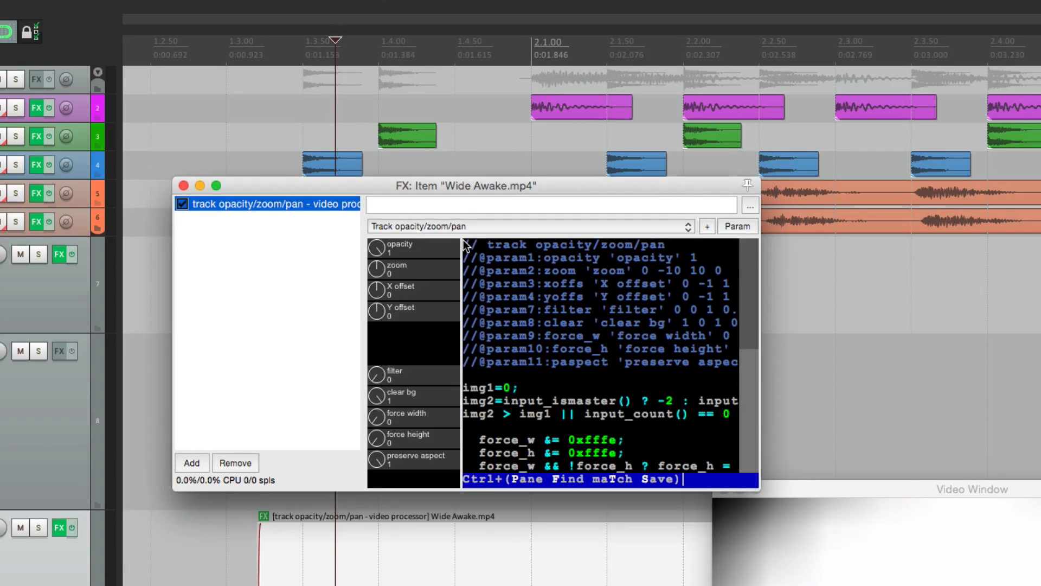
{"action": "left_click", "coordinate": [183, 186]}
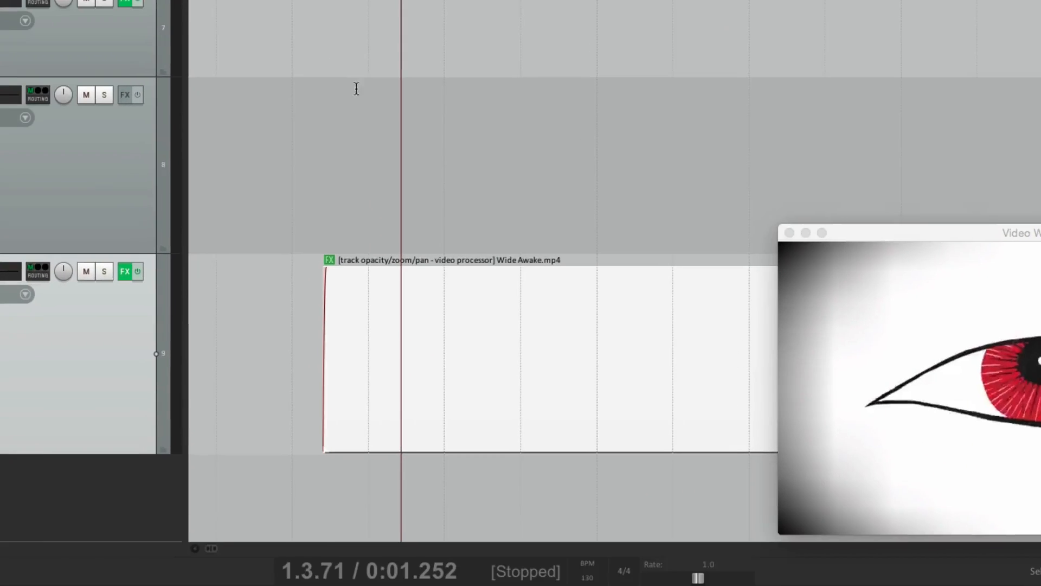
Step: Show the opacity take envelope on the Wide Awake track's first item
{"action": "right_click", "coordinate": [314, 547]}
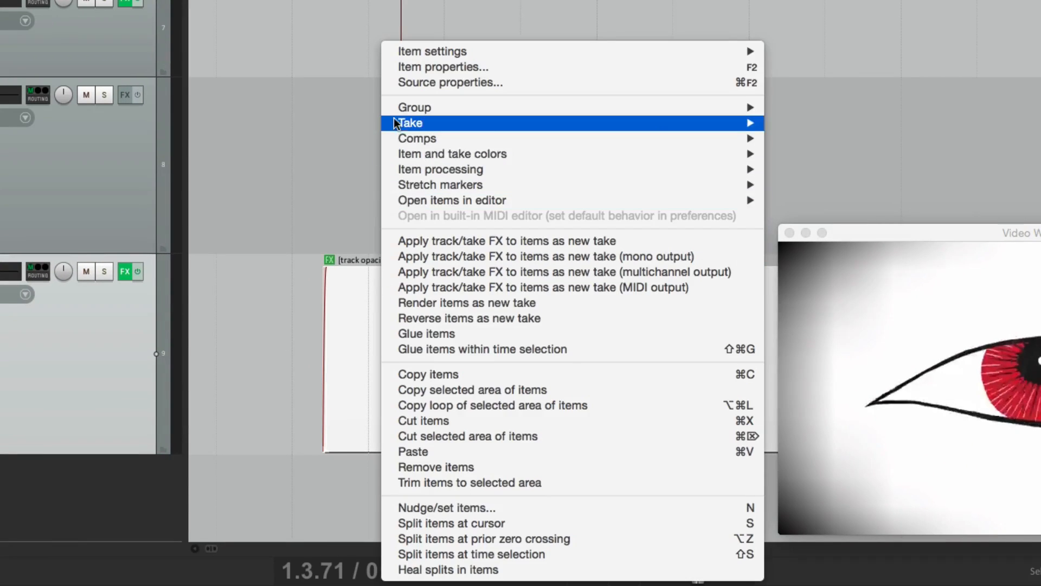
{"action": "mouse_move", "coordinate": [401, 123]}
{"action": "left_click", "coordinate": [804, 265]}
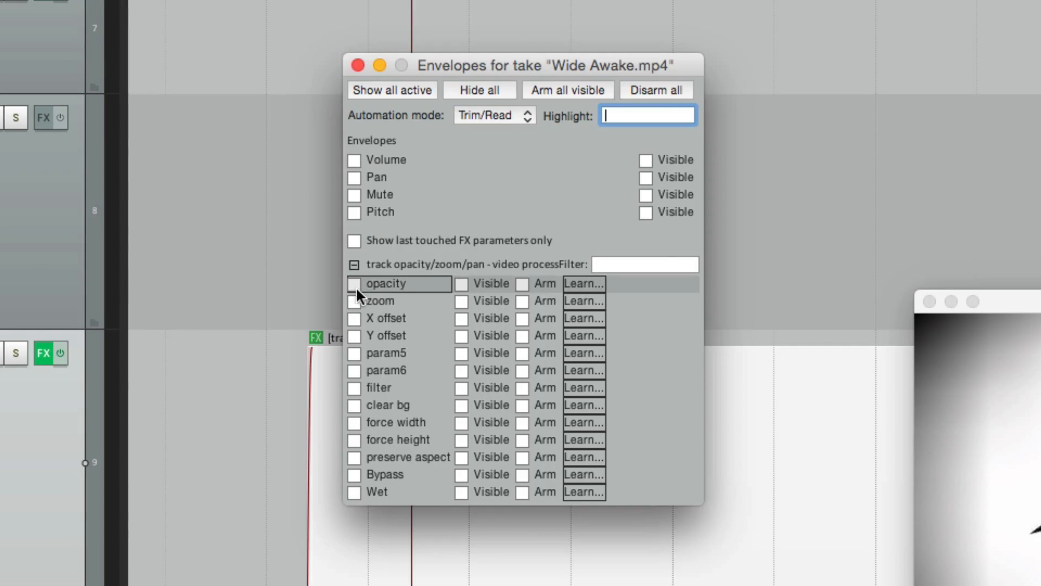
{"action": "left_click", "coordinate": [355, 284]}
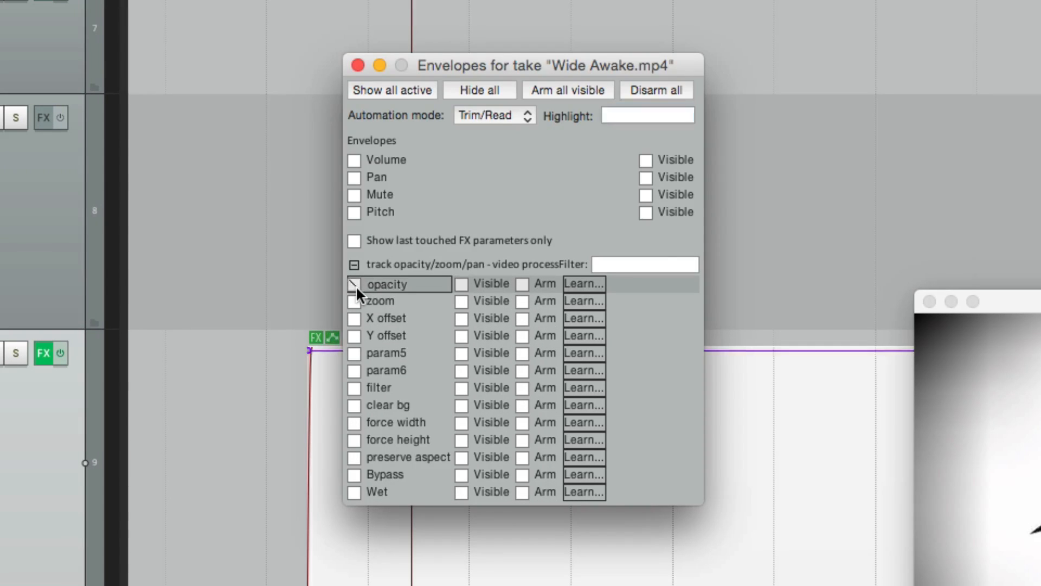
{"action": "left_click", "coordinate": [358, 65]}
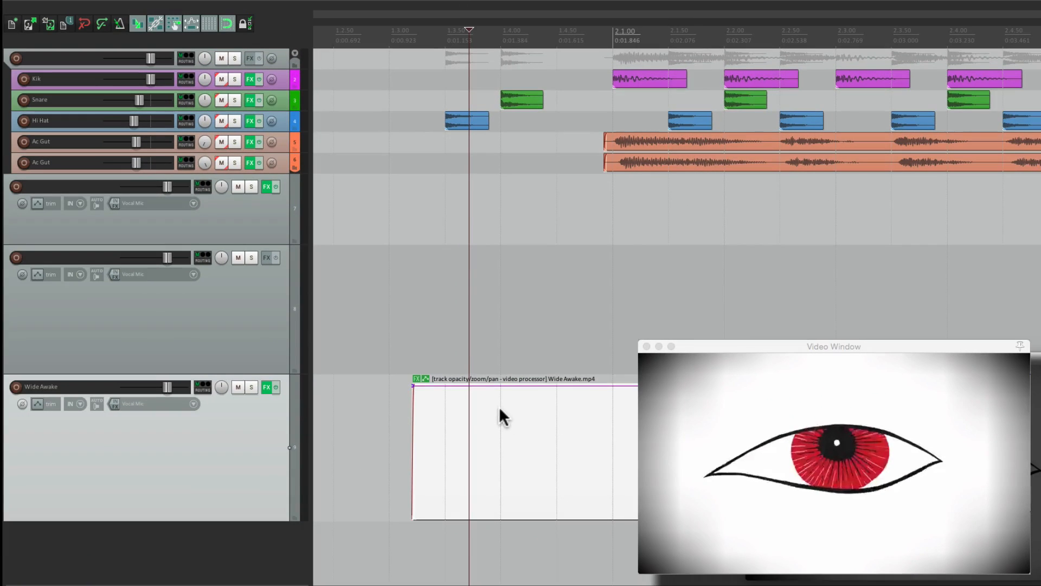
Step: Fade in the opening item's opacity, holding it at 0 from its start to 1.3.50 and ramping to full at 1.4.00
{"action": "scroll", "coordinate": [433, 429], "scroll_direction": "up", "scroll_amount": 5}
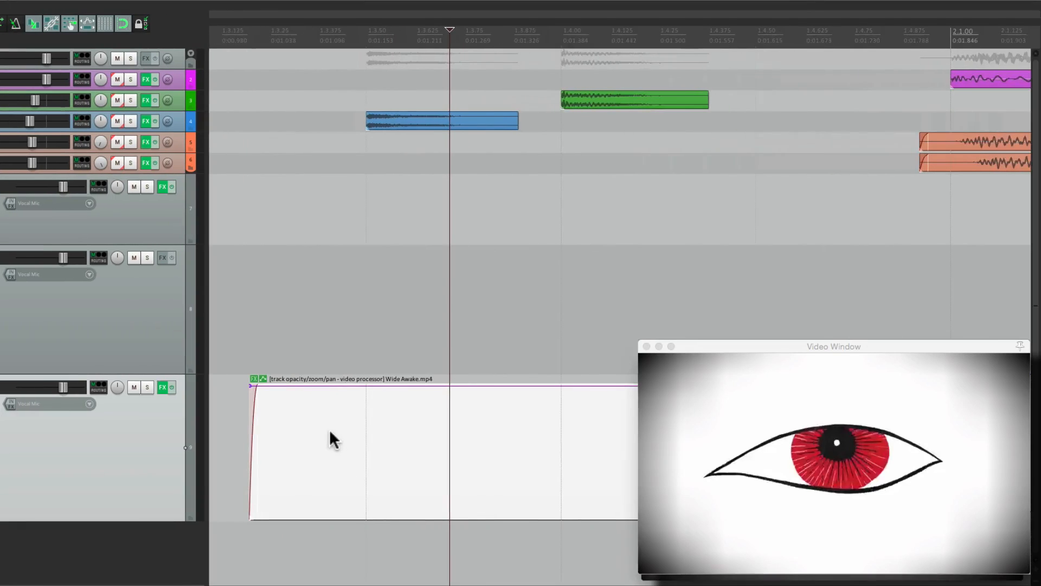
{"action": "left_click", "coordinate": [367, 385]}
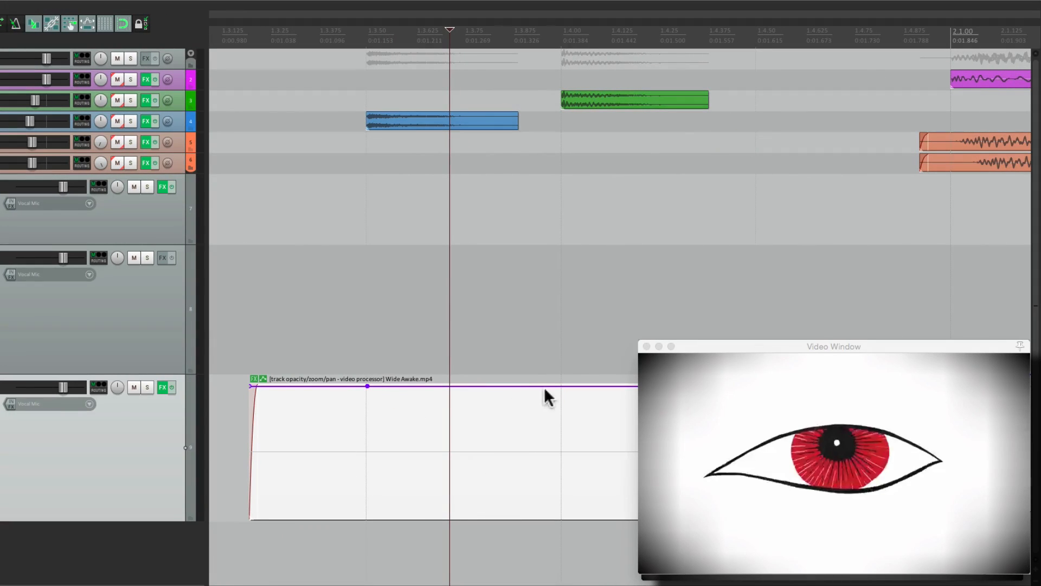
{"action": "left_click", "coordinate": [561, 385]}
{"action": "left_click_drag", "start_coordinate": [368, 393], "coordinate": [365, 532]}
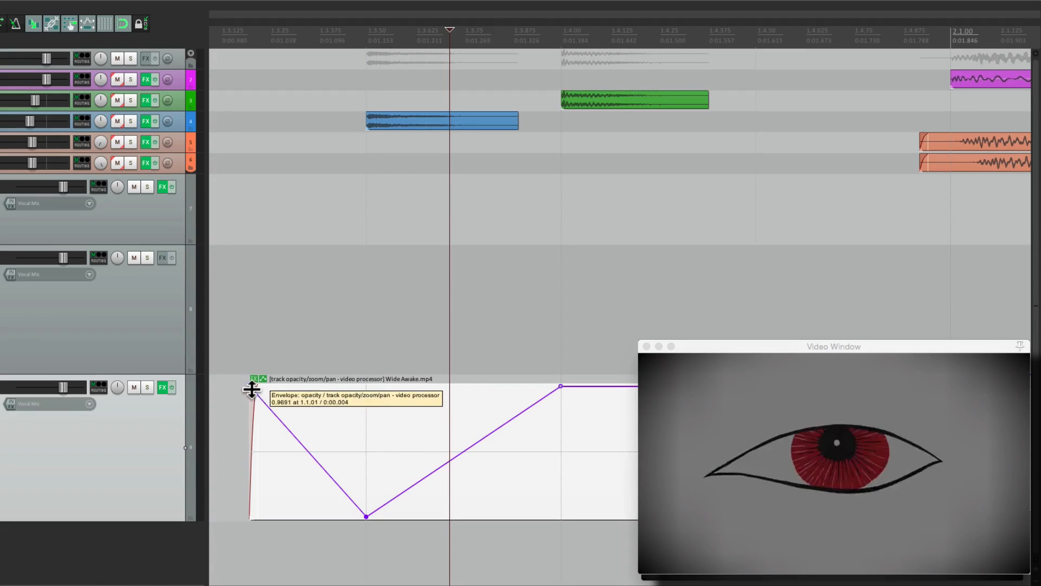
{"action": "left_click_drag", "start_coordinate": [251, 387], "coordinate": [242, 549]}
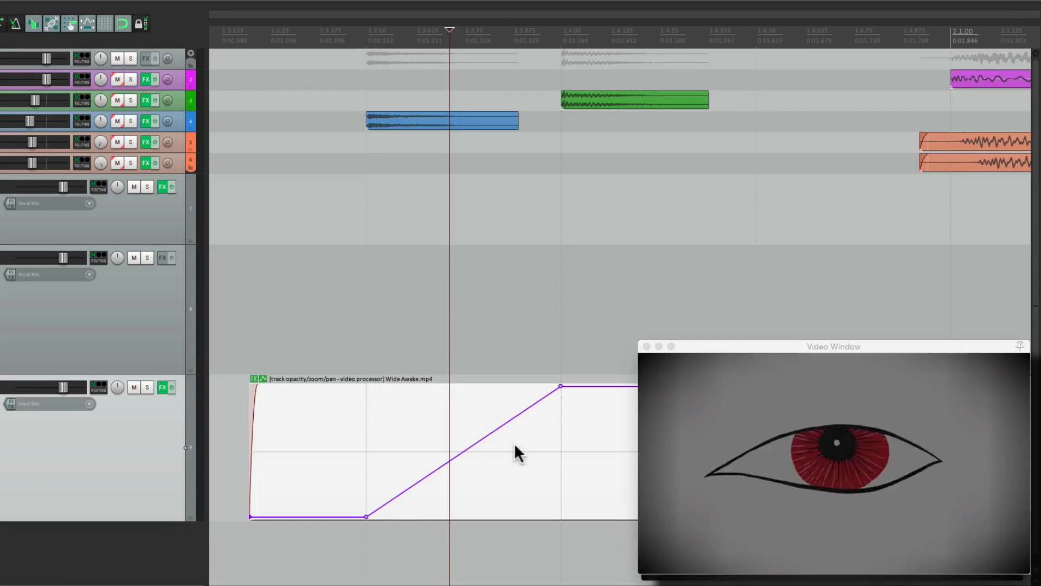
Step: Play the opening from just before the first Wide Awake.mp4 item to check the video fade-in
{"action": "left_click", "coordinate": [245, 303]}
{"action": "key", "text": "space"}
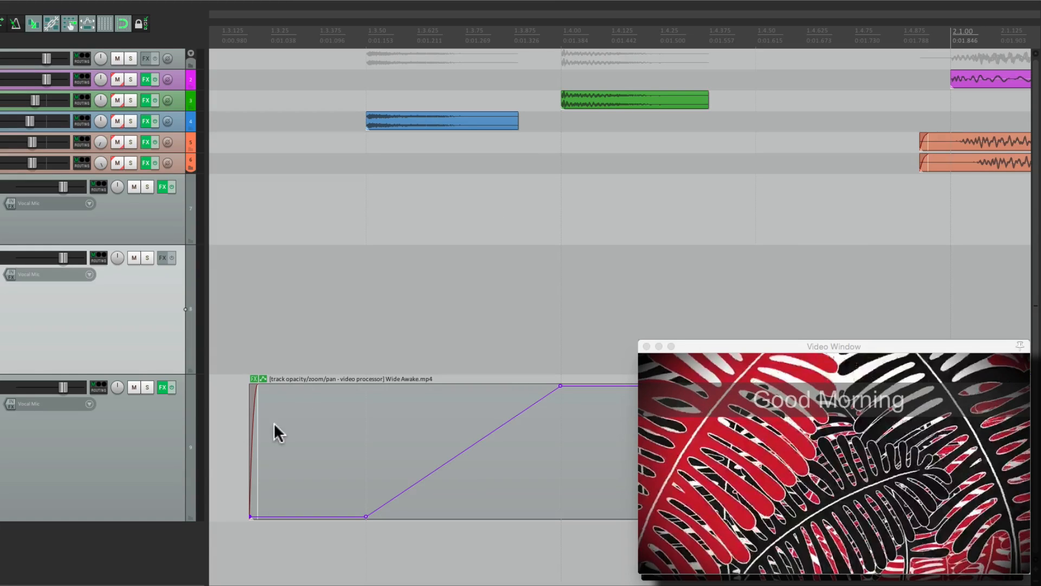
{"action": "left_click", "coordinate": [244, 336]}
{"action": "key", "text": "space"}
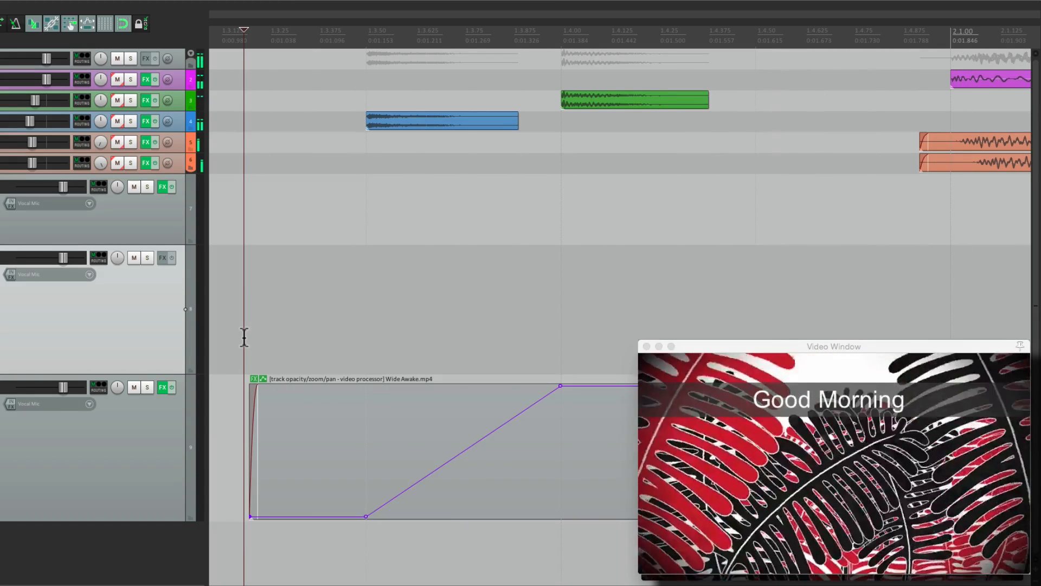
{"action": "key", "text": "space"}
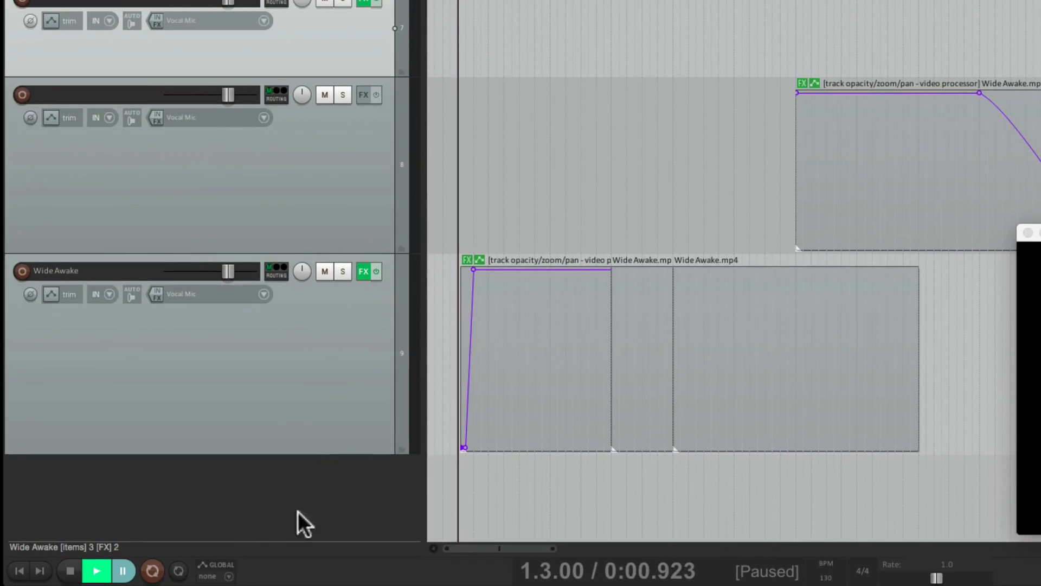
Step: Show all active track envelopes and review the fade, title and crossfade automation along the timeline
{"action": "left_click", "coordinate": [233, 576]}
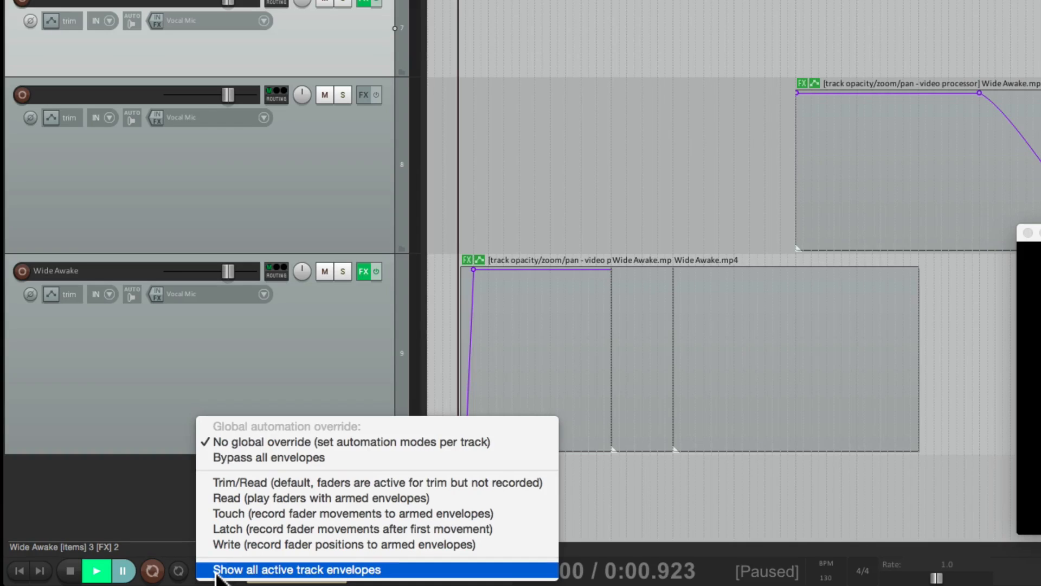
{"action": "left_click", "coordinate": [217, 573]}
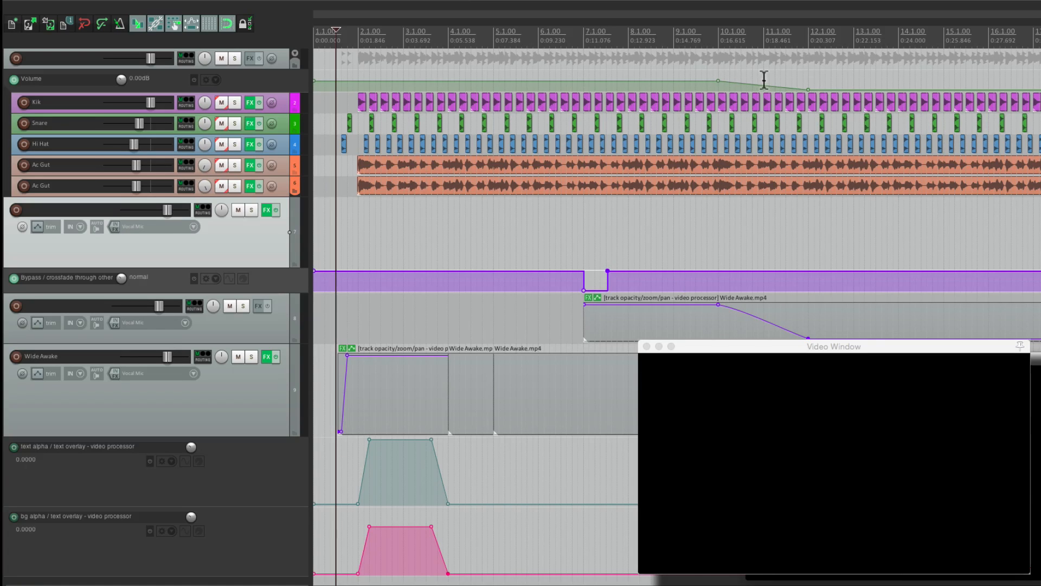
{"action": "scroll", "coordinate": [764, 79], "scroll_direction": "up", "scroll_amount": 5}
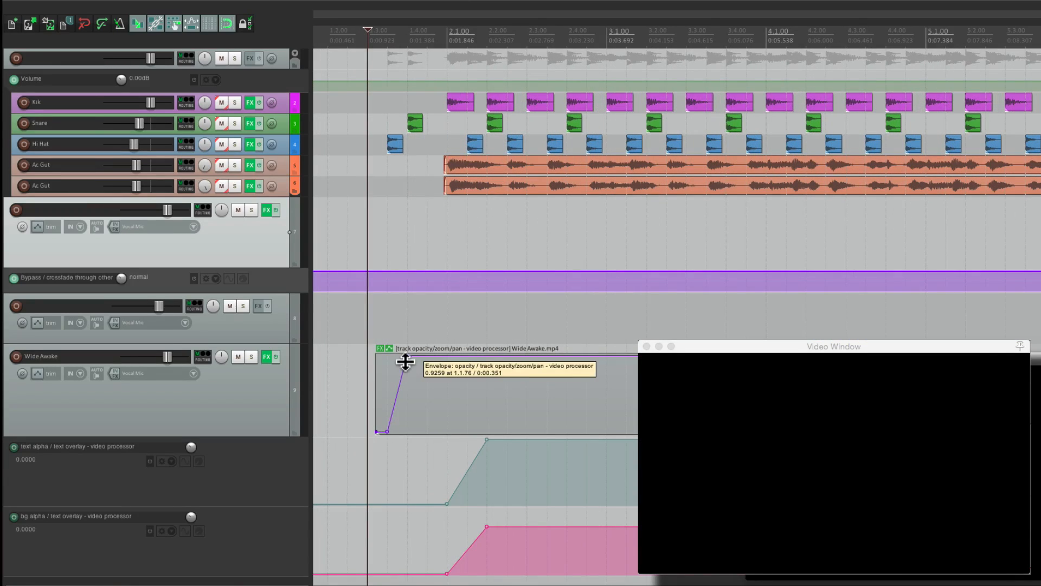
{"action": "left_click_drag", "start_coordinate": [406, 362], "coordinate": [419, 353]}
{"action": "scroll", "coordinate": [418, 381], "scroll_direction": "right", "scroll_amount": 3}
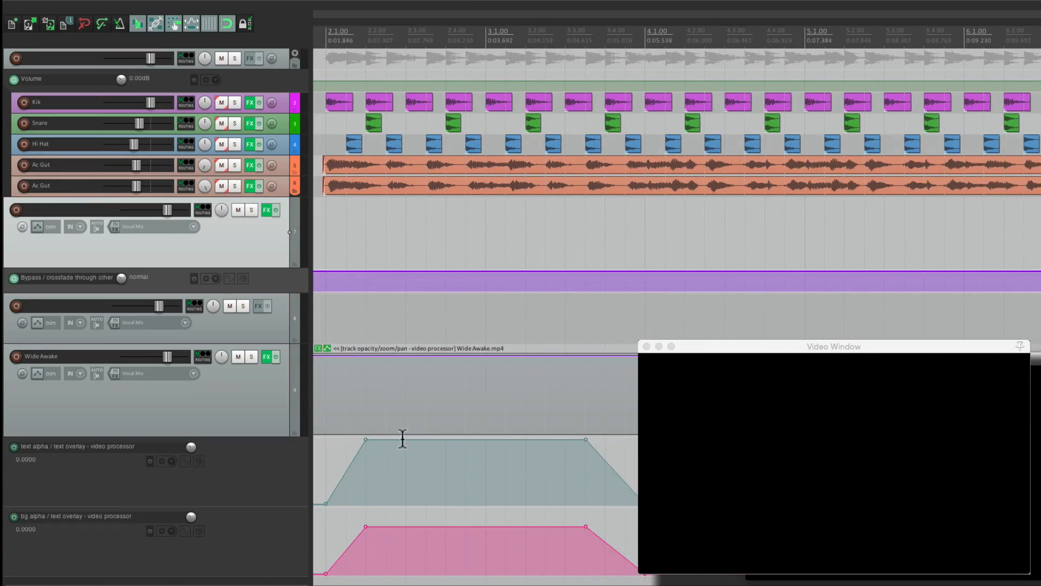
{"action": "scroll", "coordinate": [491, 418], "scroll_direction": "right", "scroll_amount": 7}
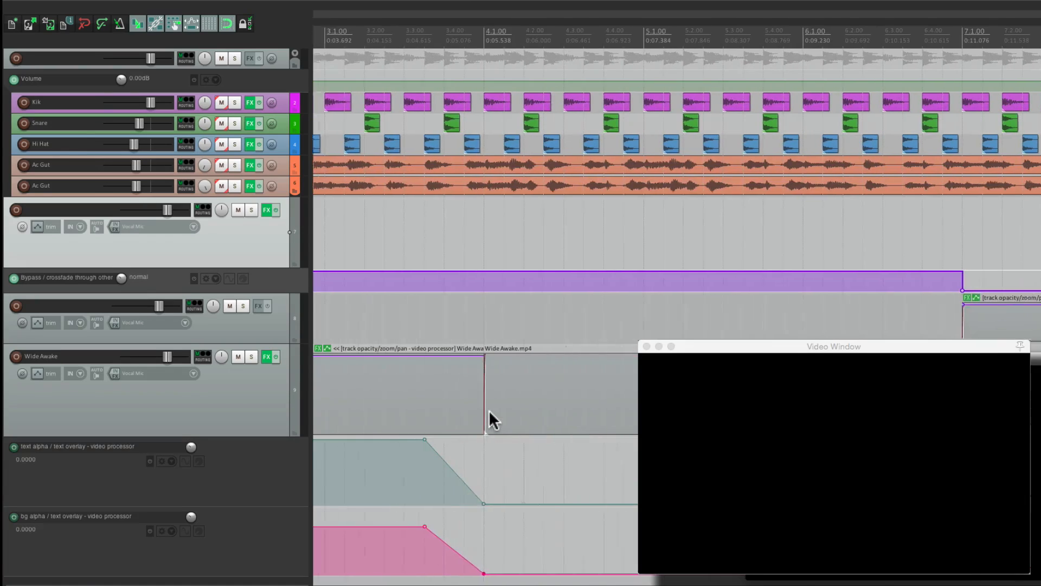
{"action": "scroll", "coordinate": [605, 396], "scroll_direction": "right", "scroll_amount": 8}
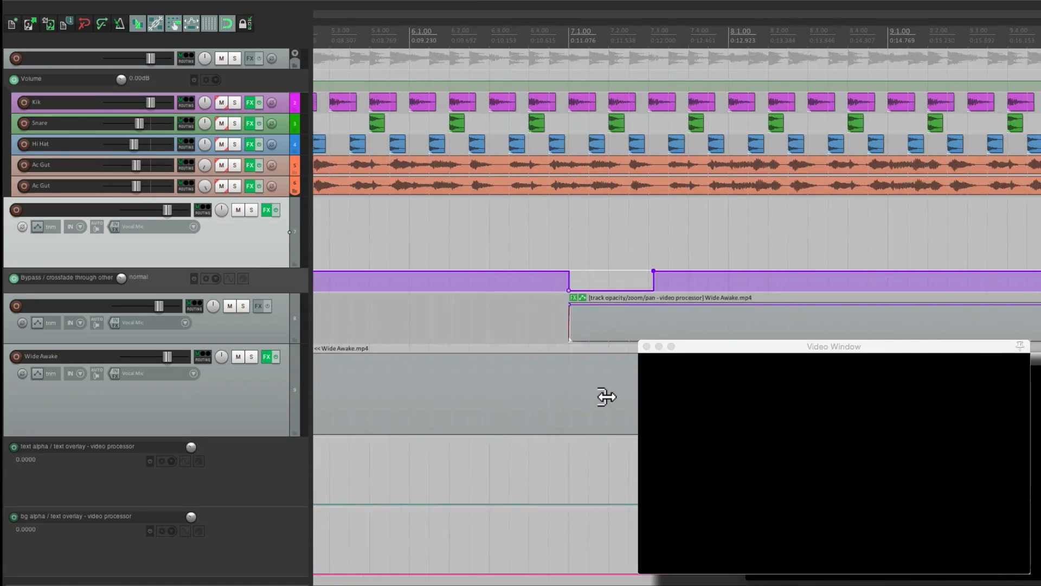
{"action": "scroll", "coordinate": [591, 313], "scroll_direction": "down", "scroll_amount": 5}
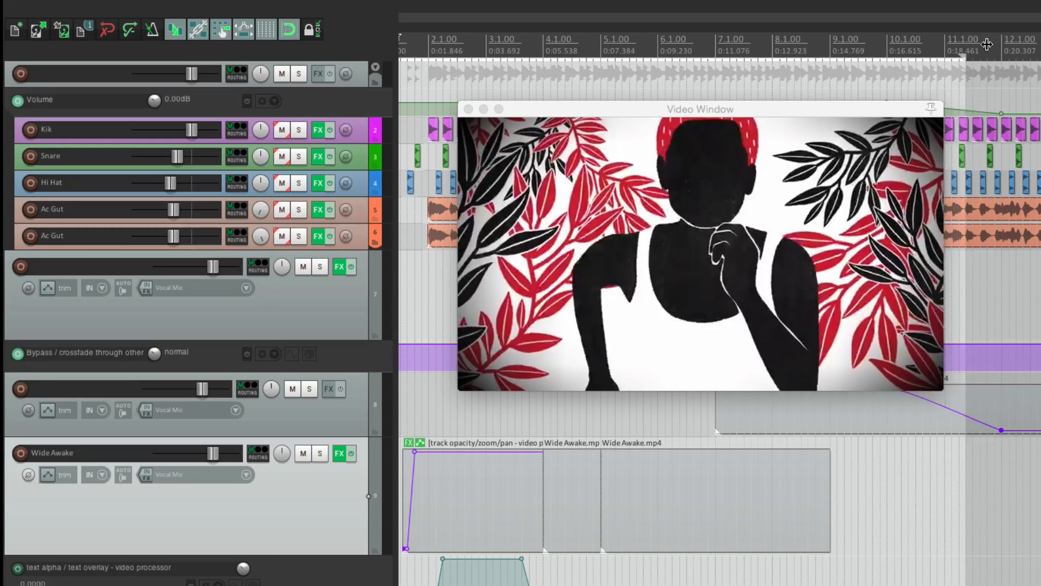
Step: Extend the time selection from the project start to 12.1.00, where the video fade-out ends, and open the Render to File settings
{"action": "left_click", "coordinate": [1001, 43]}
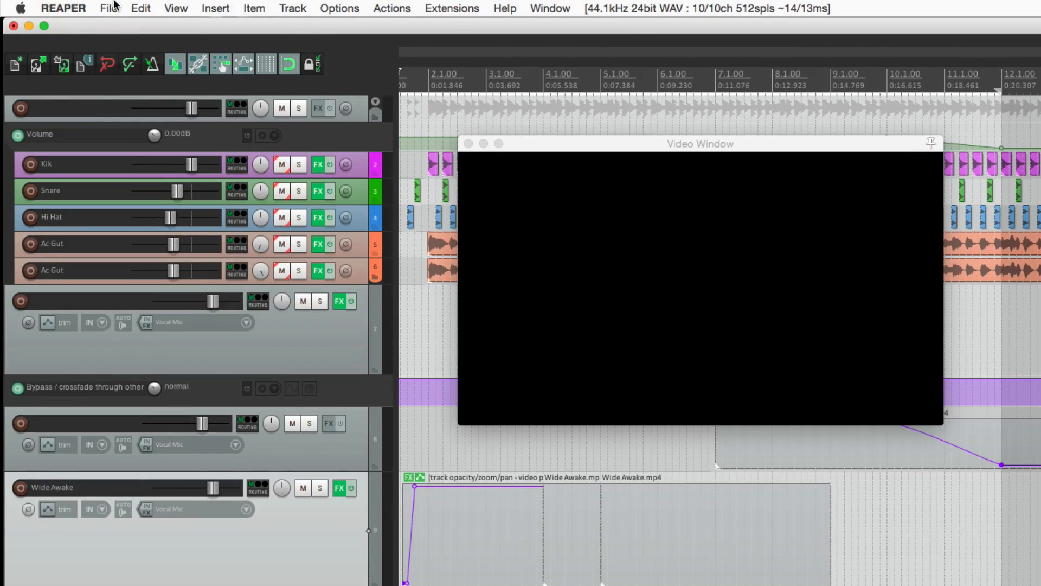
{"action": "left_click", "coordinate": [111, 8]}
{"action": "left_click", "coordinate": [111, 217]}
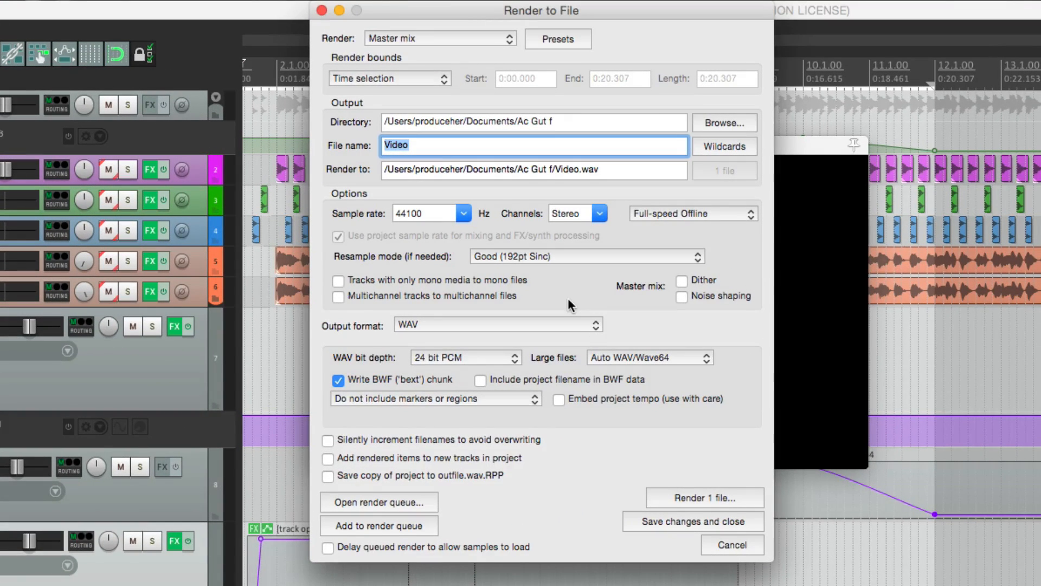
Step: Set the render bounds to Time selection and the output format to MPEG-4/MOV (OSX 10.7+ AVFoundation)
{"action": "left_click", "coordinate": [414, 79]}
{"action": "left_click", "coordinate": [414, 82]}
{"action": "left_click", "coordinate": [500, 327]}
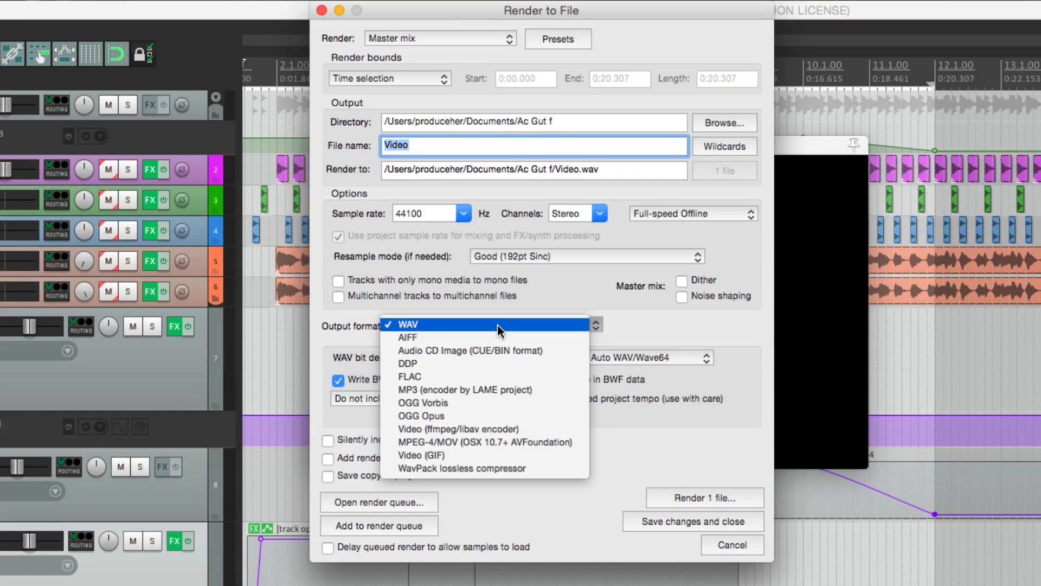
{"action": "left_click", "coordinate": [523, 444]}
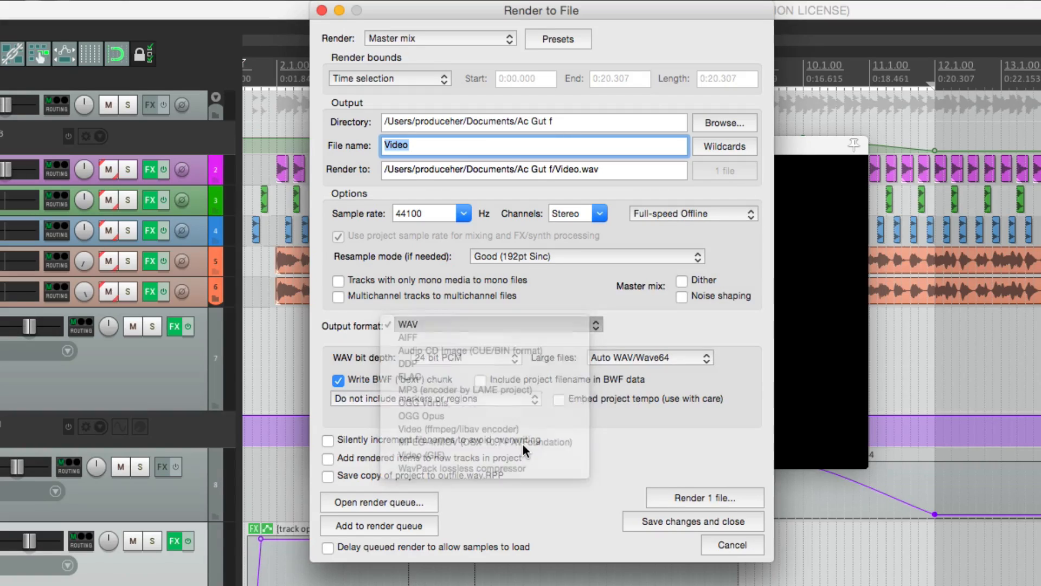